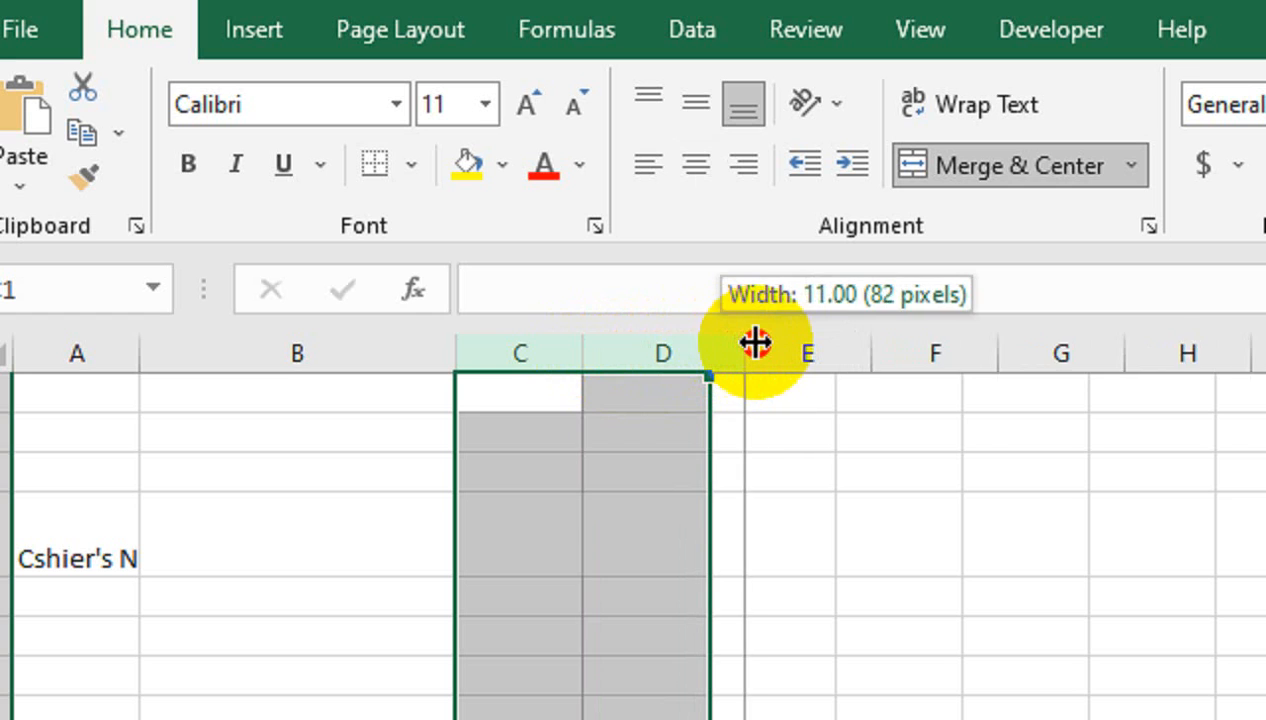
Widen column A so that the Cshier's Name label fits inside its cell.
{"action": "left_click", "coordinate": [643, 539]}
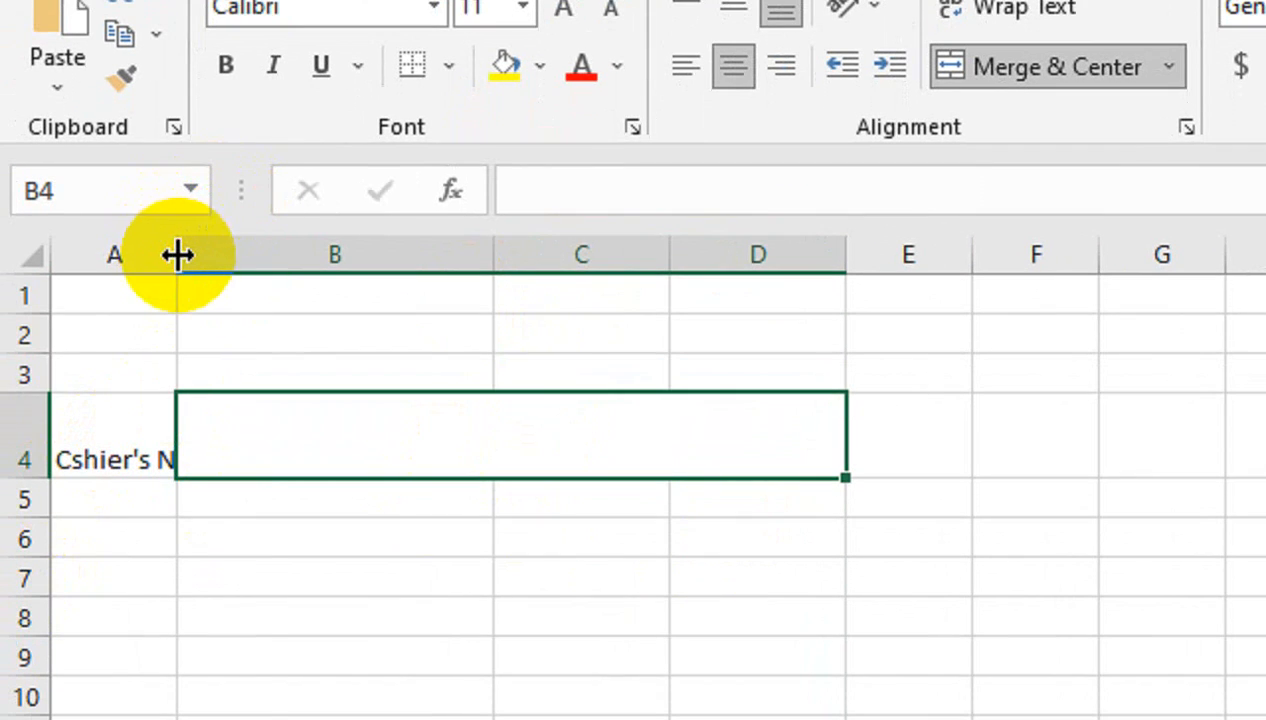
{"action": "left_click_drag", "start_coordinate": [177, 255], "coordinate": [271, 255]}
Enter the headings Date, Recived and Decription in cells A7 to C7.
{"action": "left_click", "coordinate": [168, 567]}
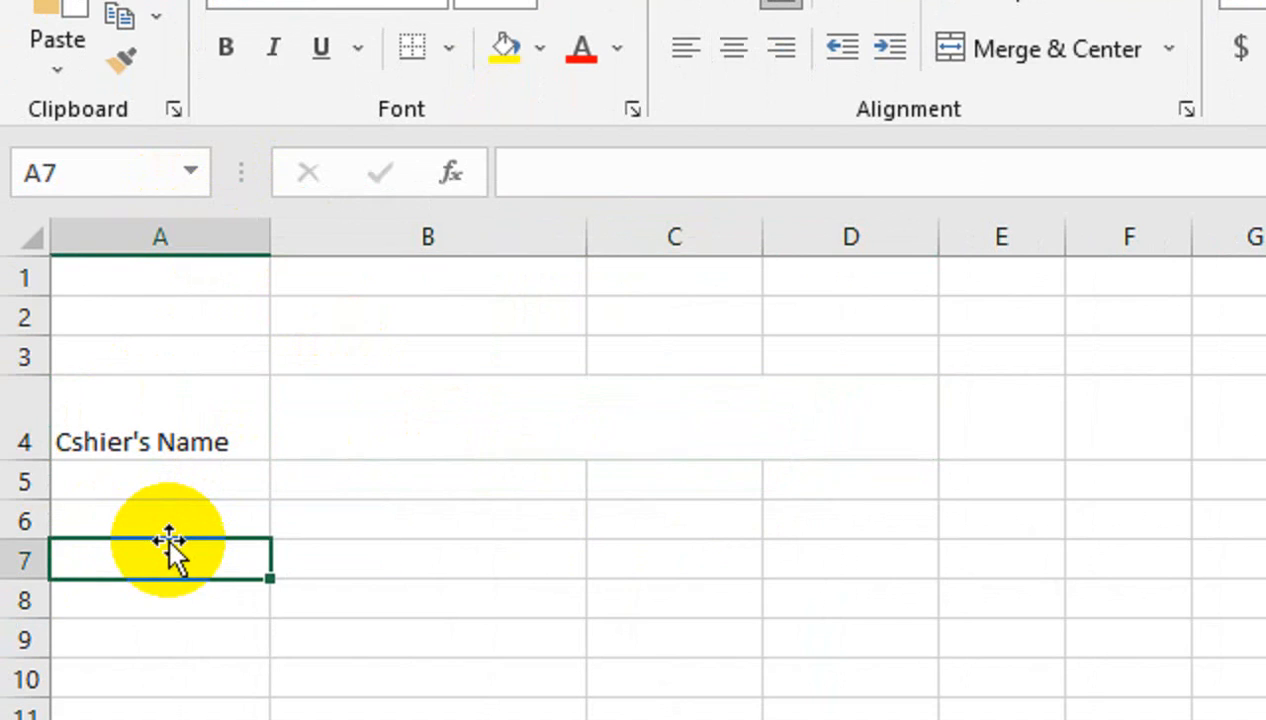
{"action": "type", "text": "Dat"}
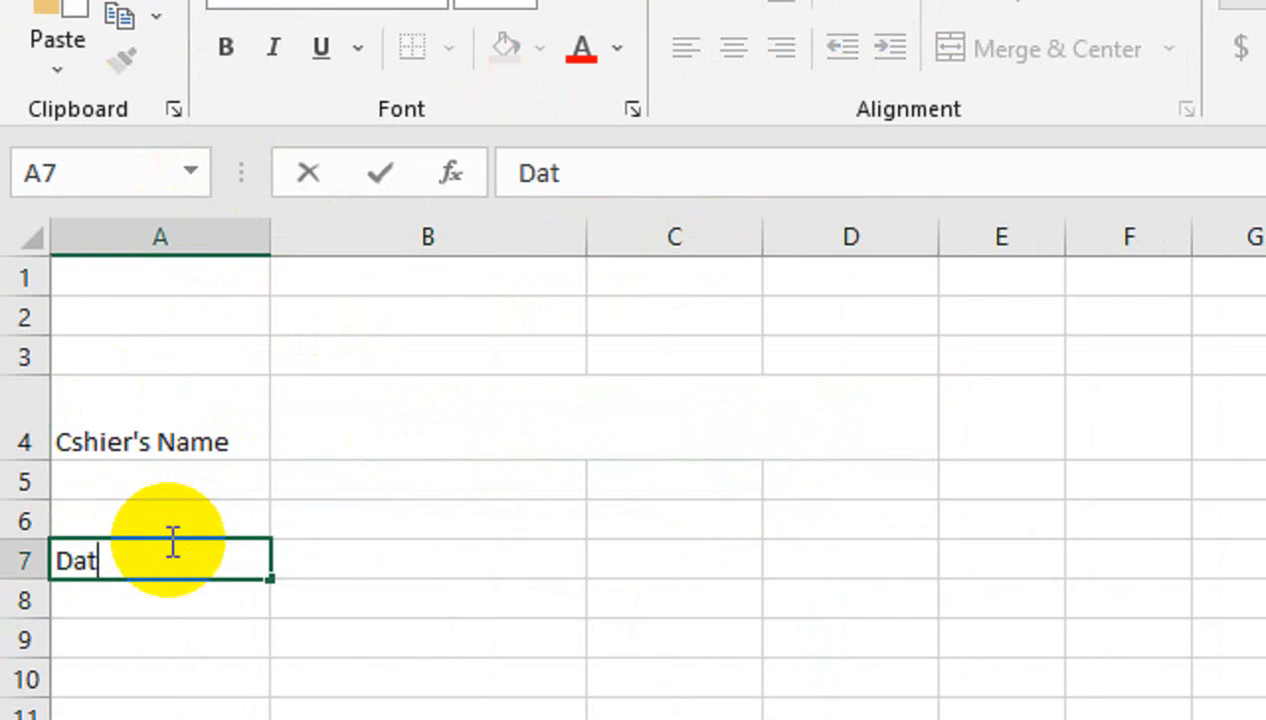
{"action": "type", "text": "e"}
{"action": "key", "text": "Tab"}
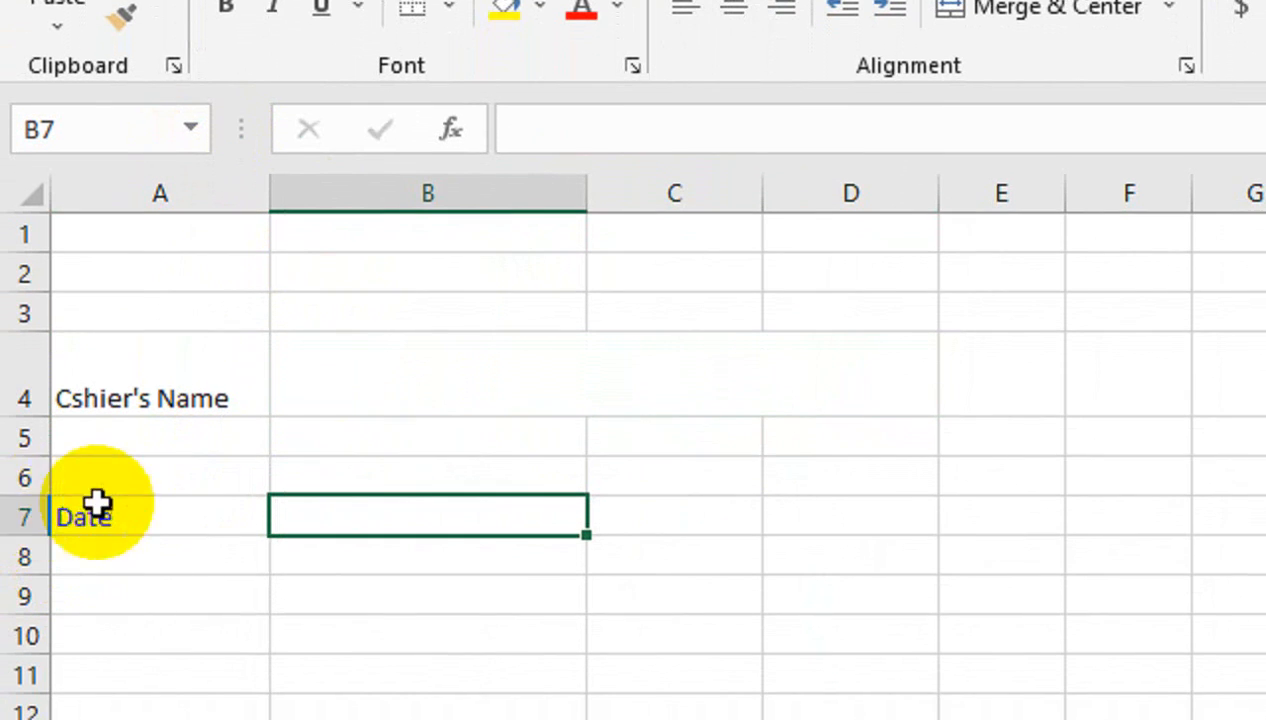
{"action": "type", "text": "Recived"}
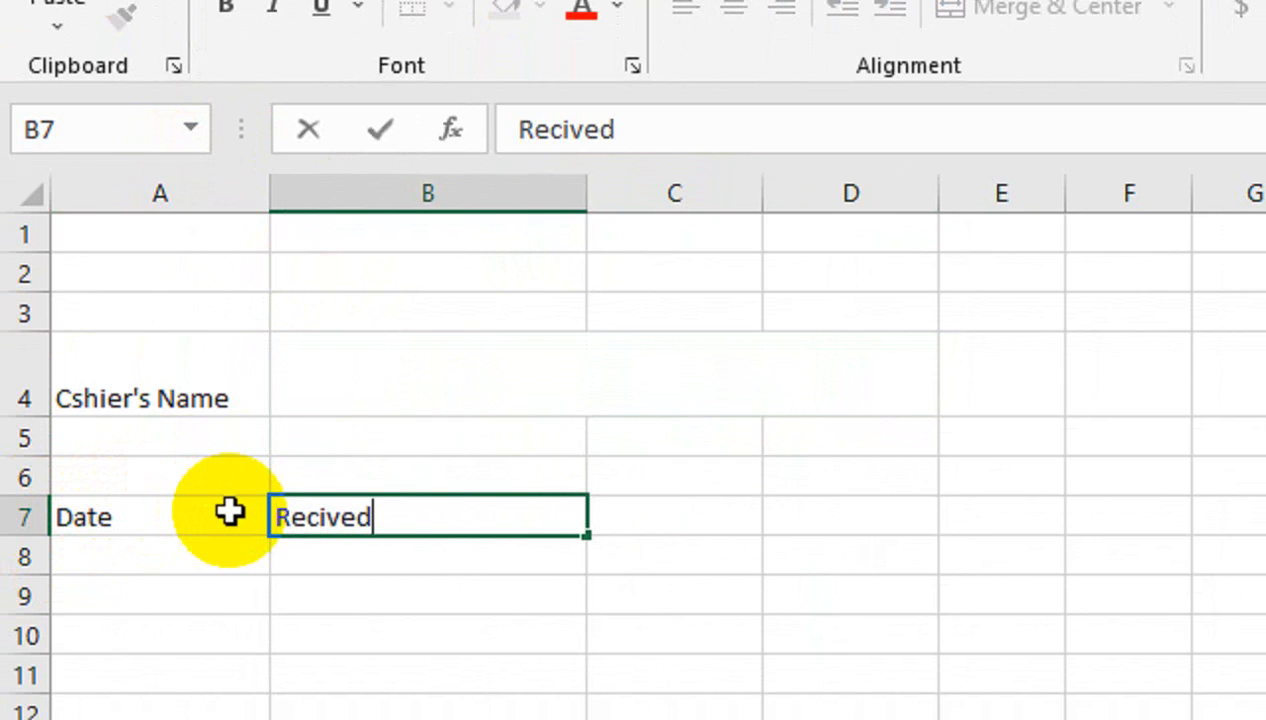
{"action": "key", "text": "Tab"}
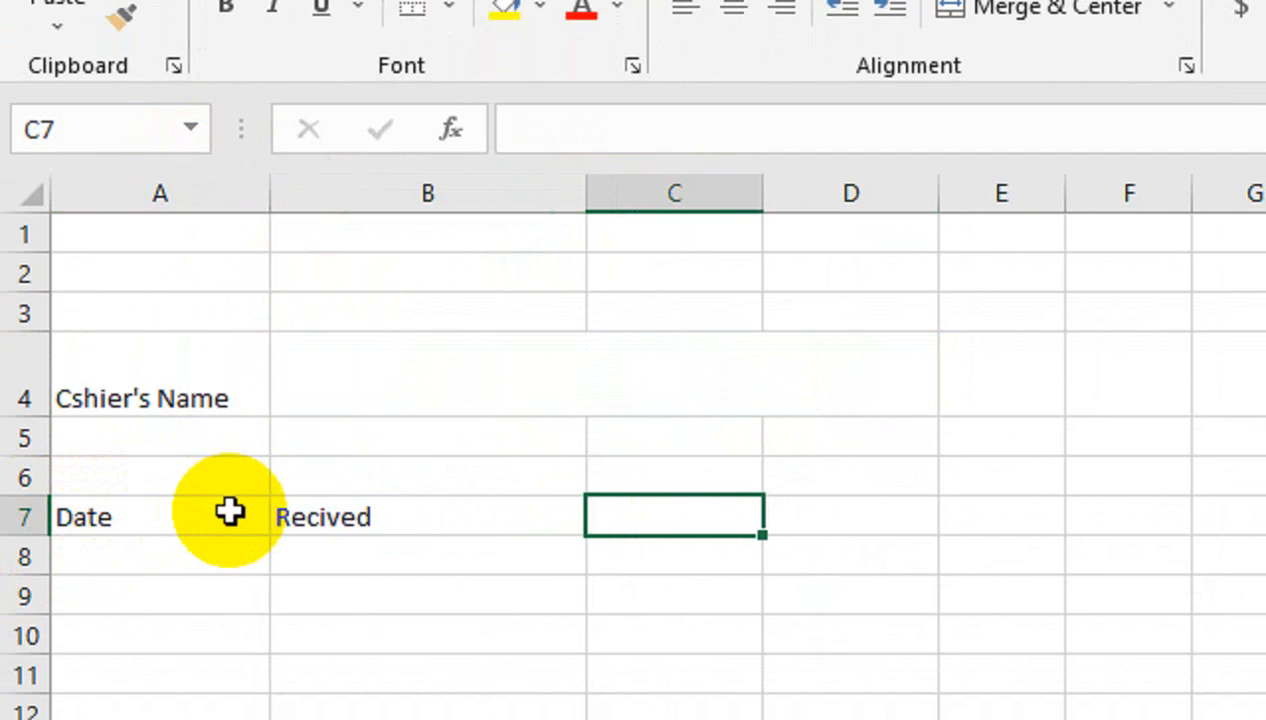
{"action": "type", "text": "Decr"}
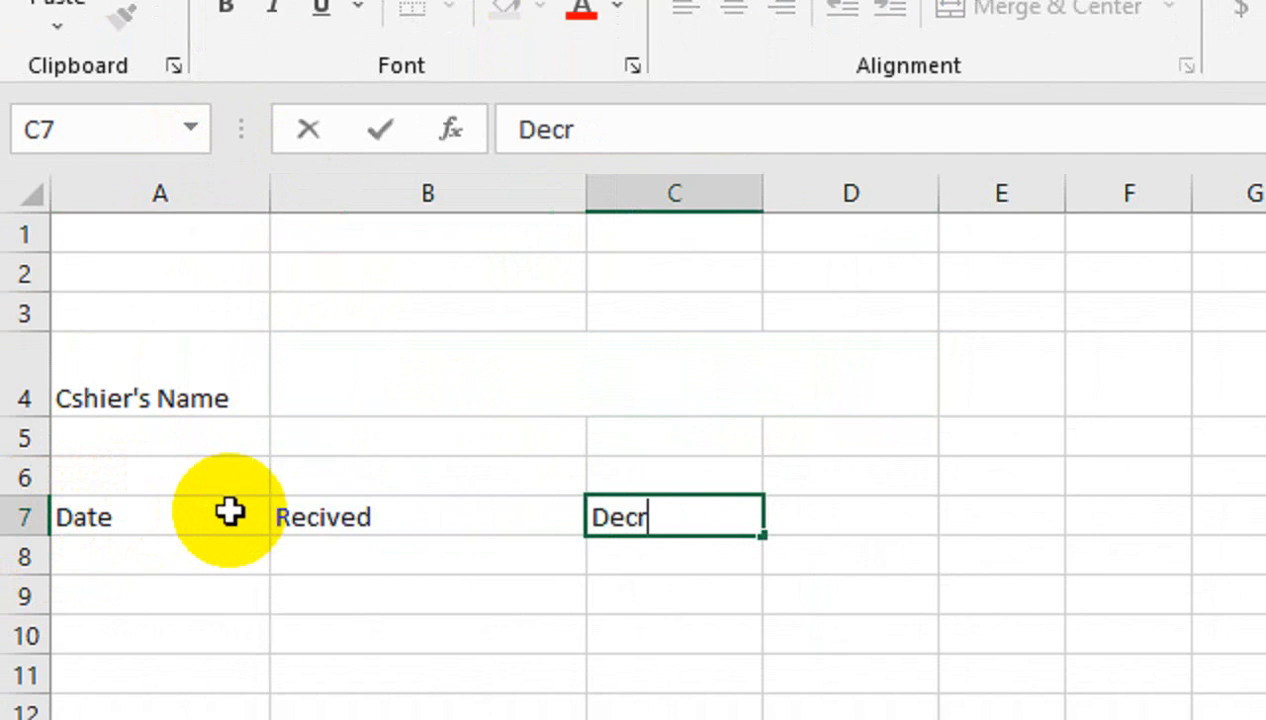
{"action": "type", "text": "iption"}
{"action": "key", "text": "Tab"}
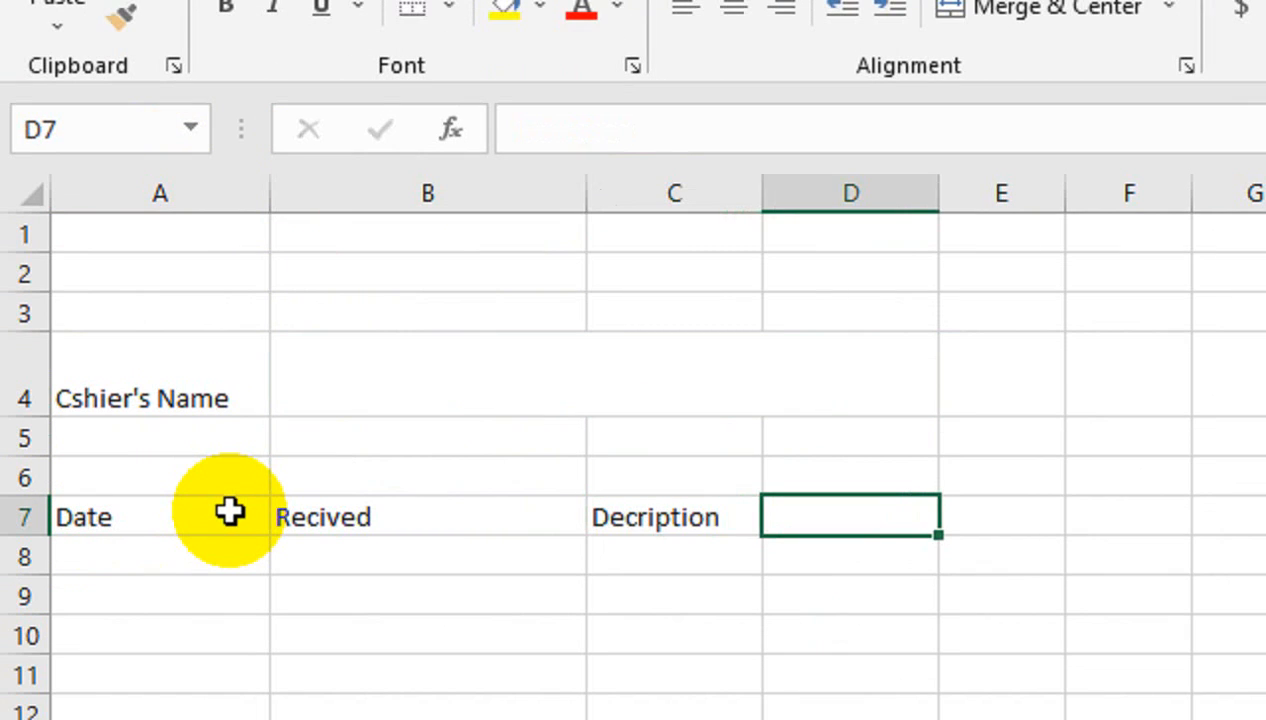
Continue the row 7 headings with Stationary, Printing and Cartage in cells D7 to F7.
{"action": "type", "text": "Stationary"}
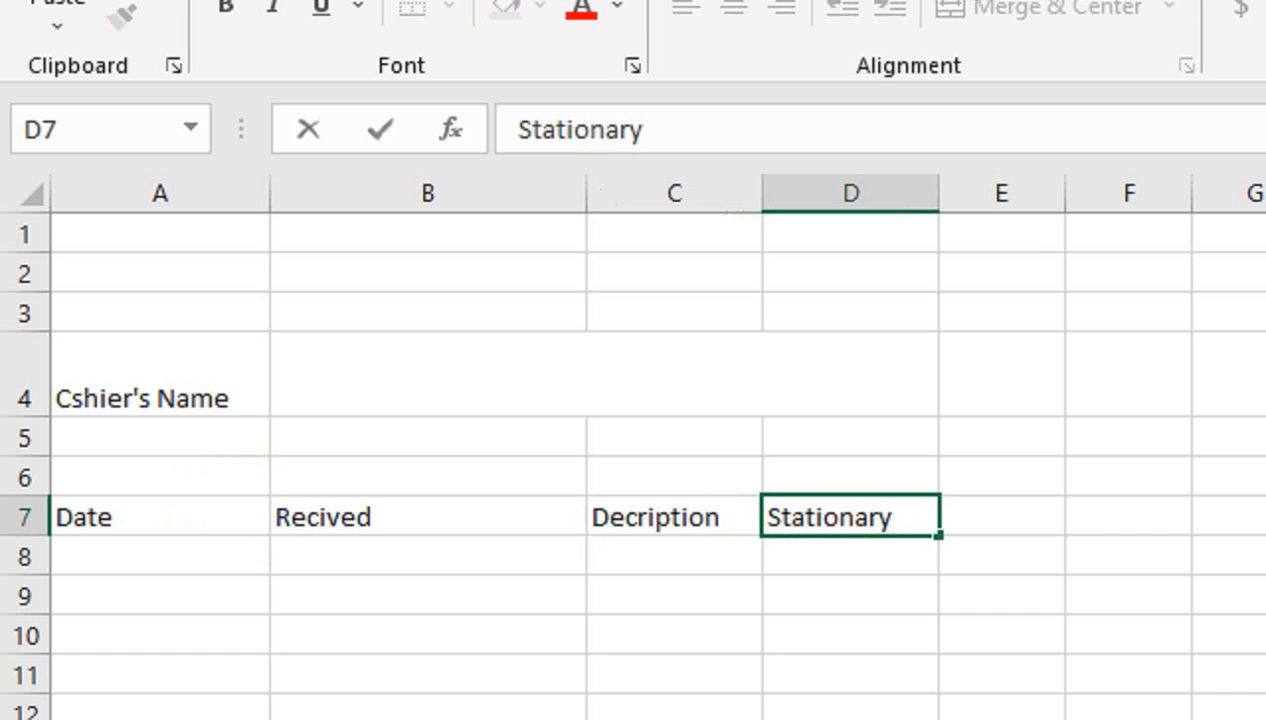
{"action": "key", "text": "Tab"}
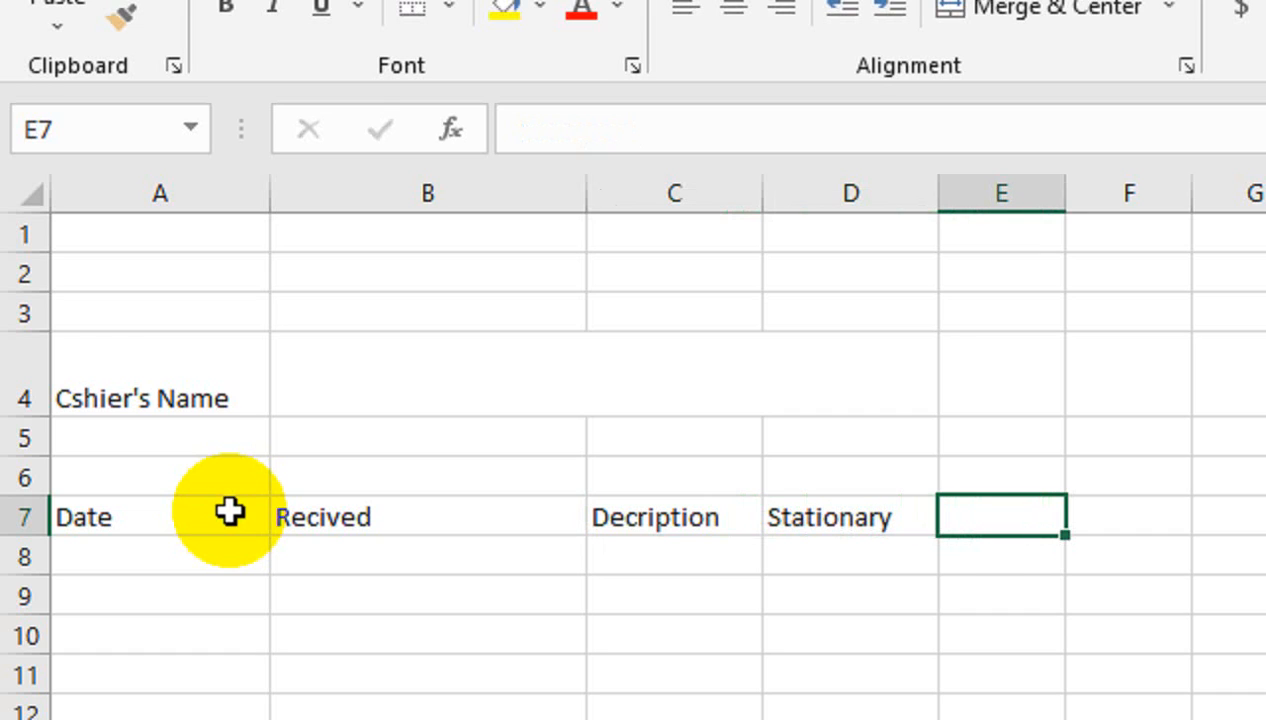
{"action": "type", "text": "Printing"}
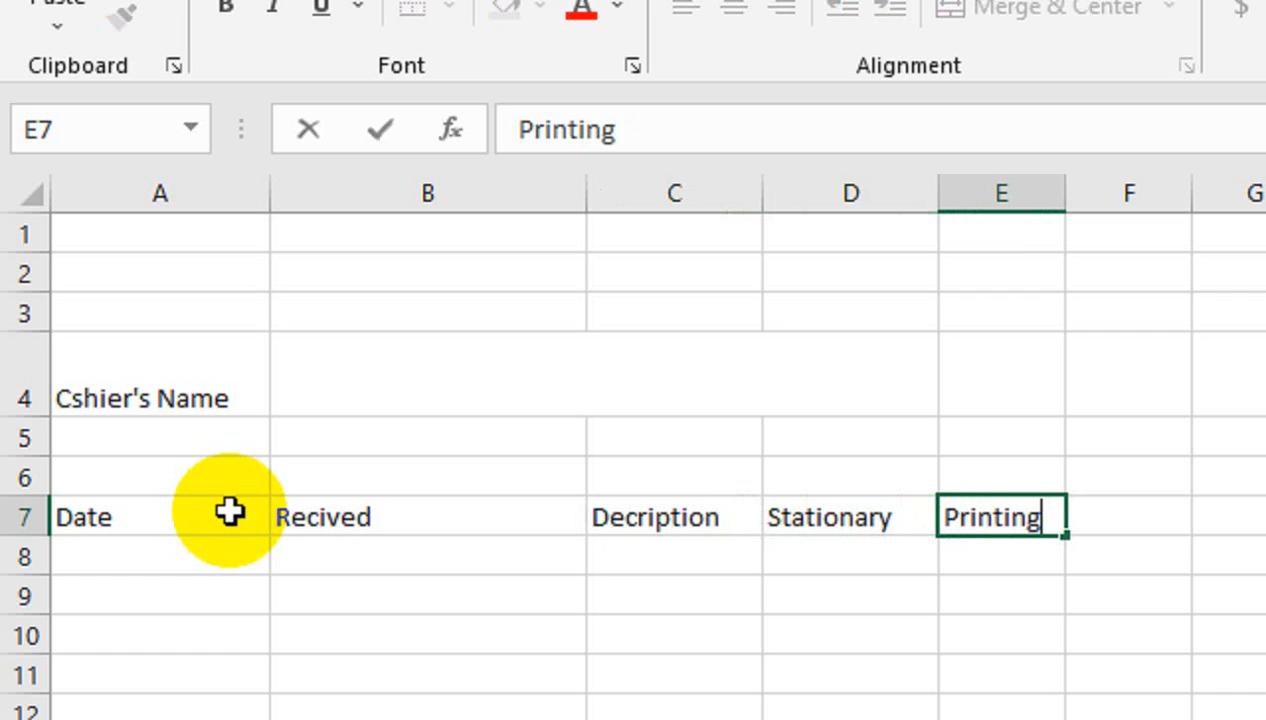
{"action": "key", "text": "Tab"}
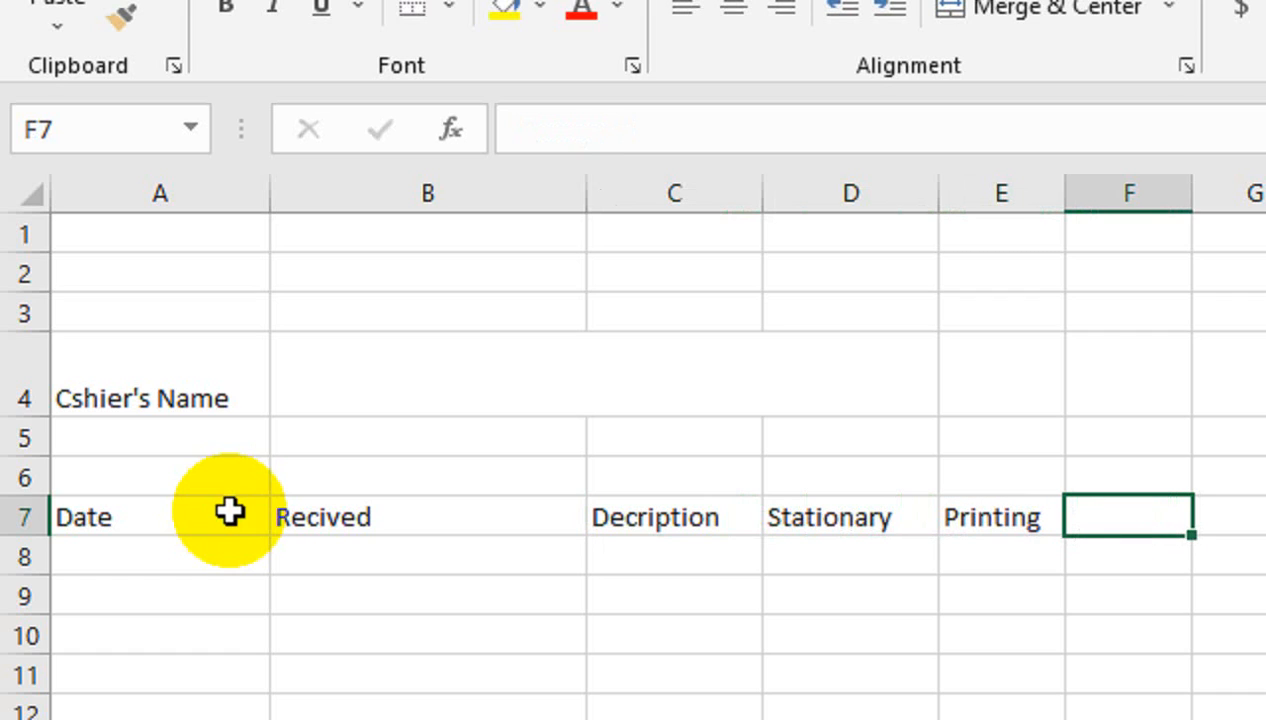
{"action": "type", "text": "Carta"}
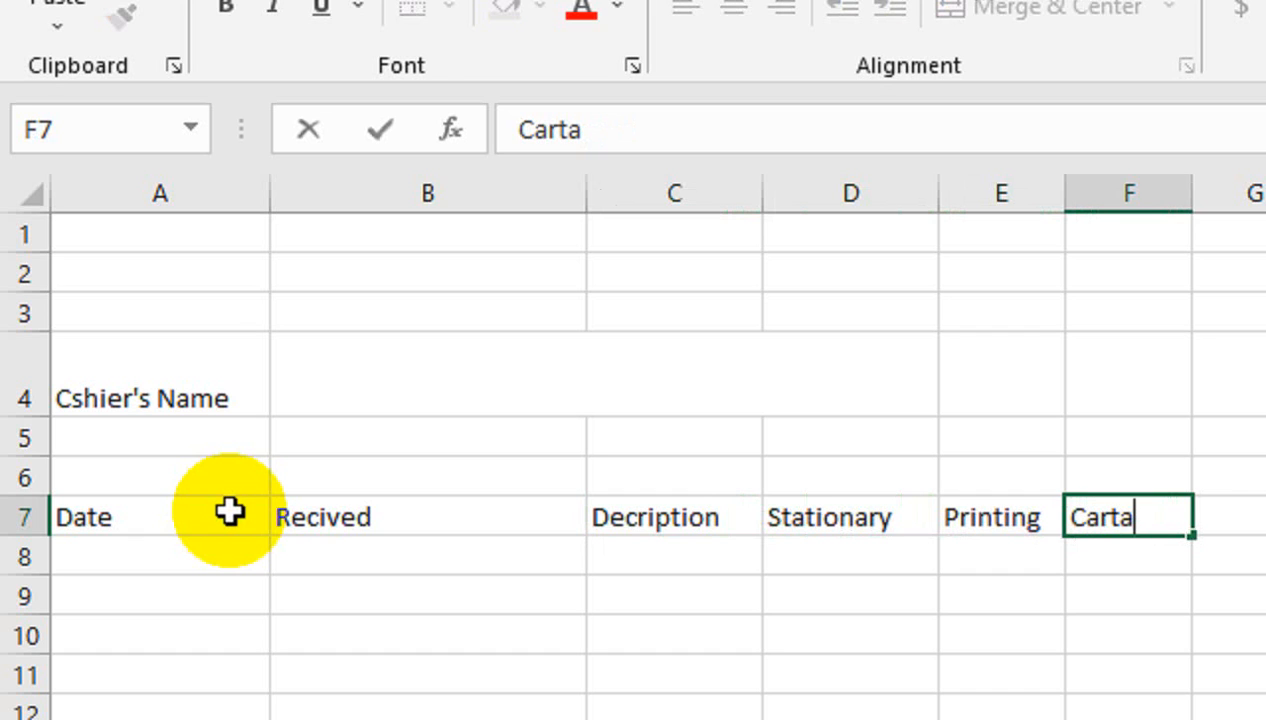
{"action": "type", "text": "ge"}
{"action": "key", "text": "Tab"}
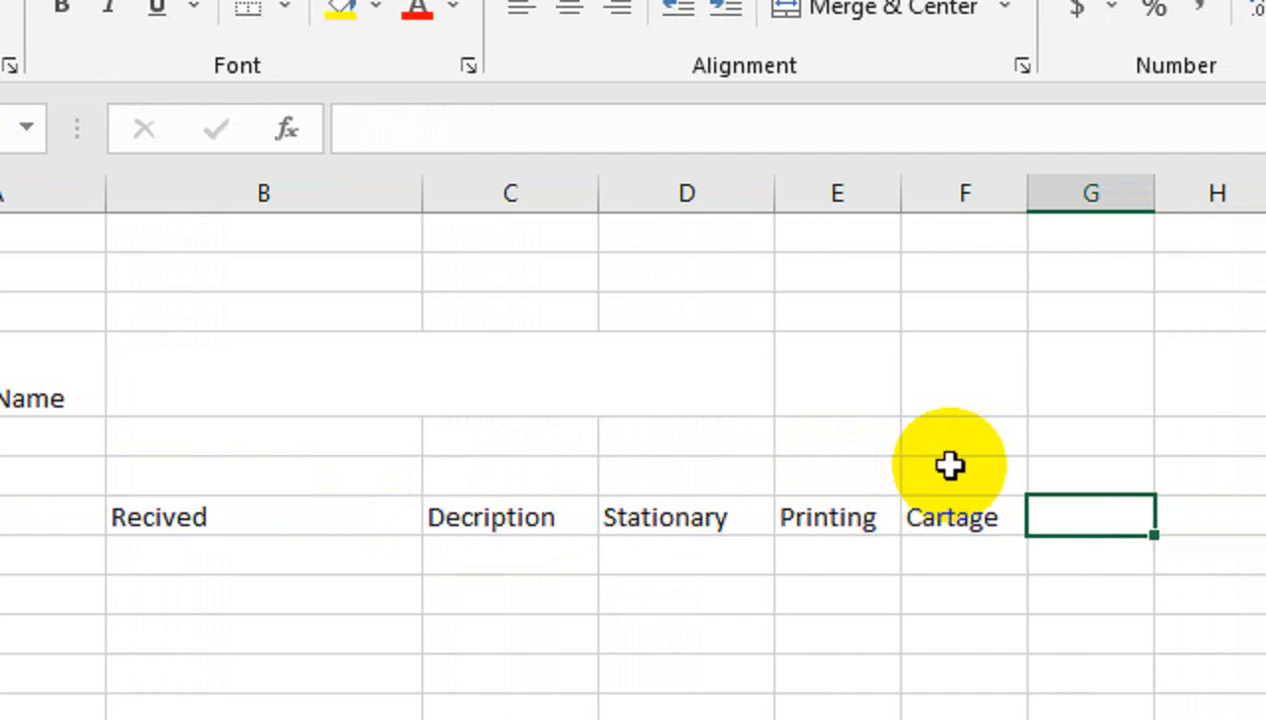
Complete the row 7 headings with Loading, Postage, Other and Total in cells G7 to J7.
{"action": "type", "text": "Loading"}
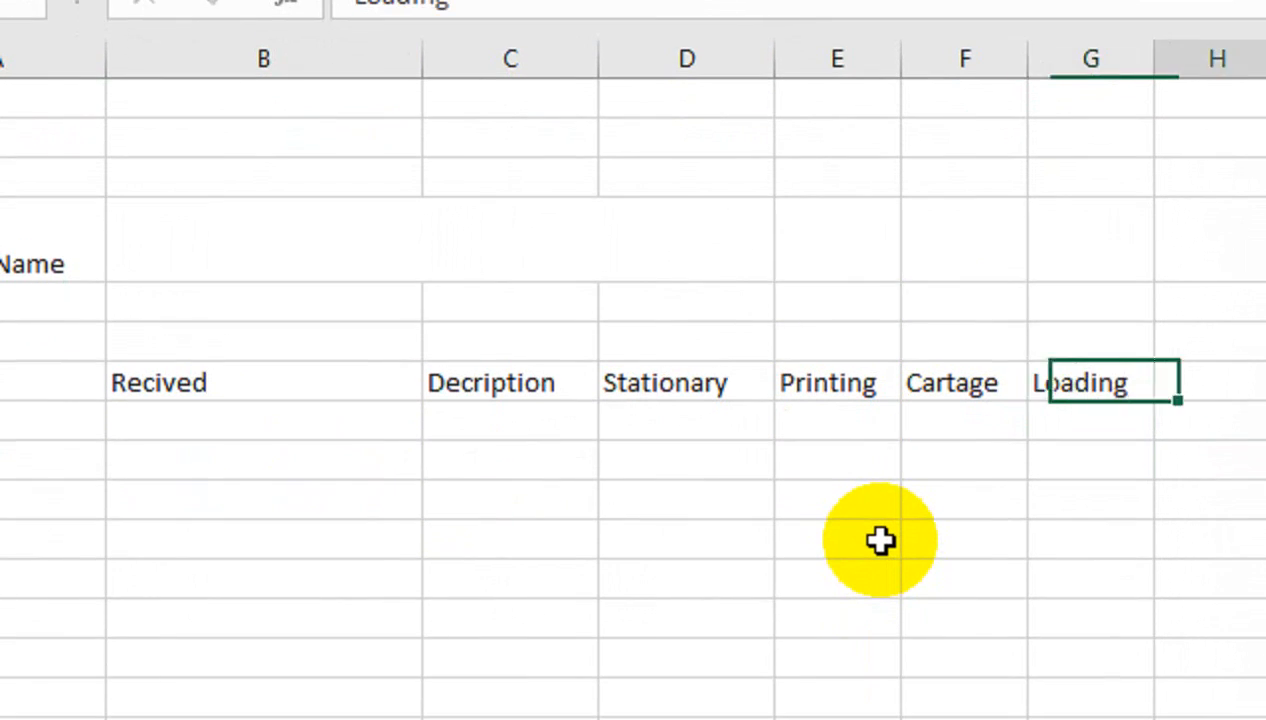
{"action": "key", "text": "Tab"}
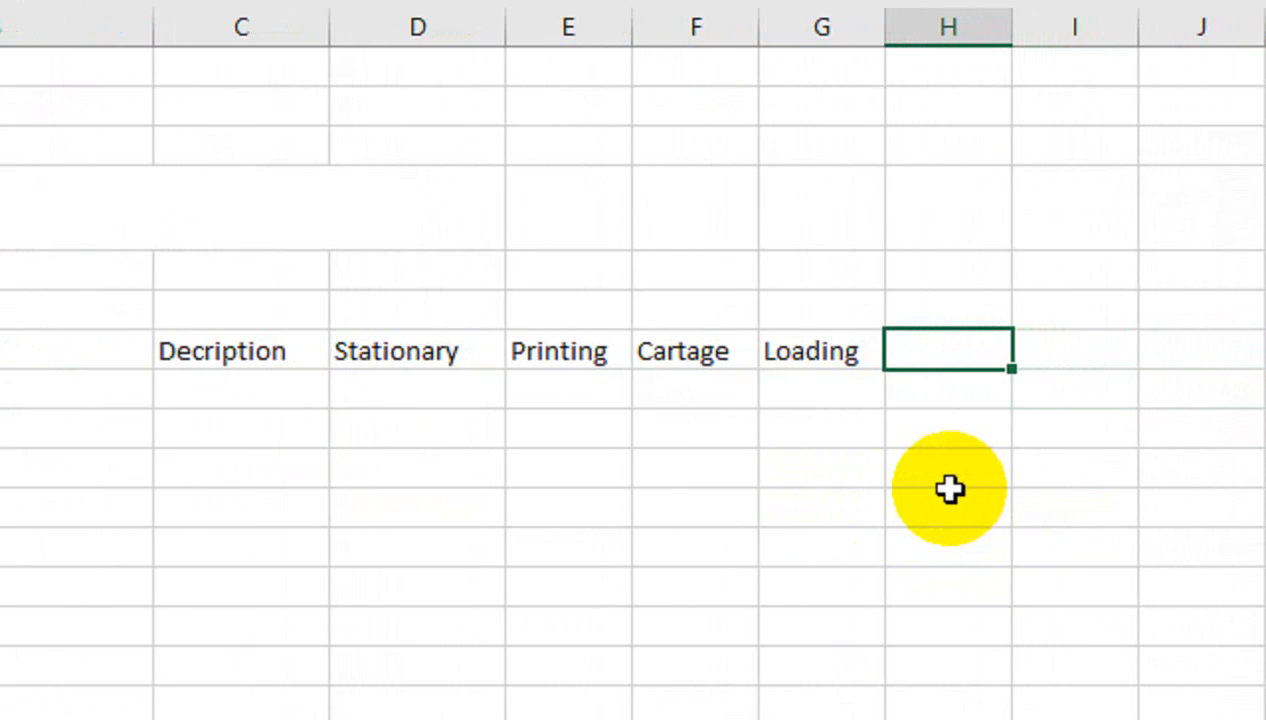
{"action": "key", "text": "Tab"}
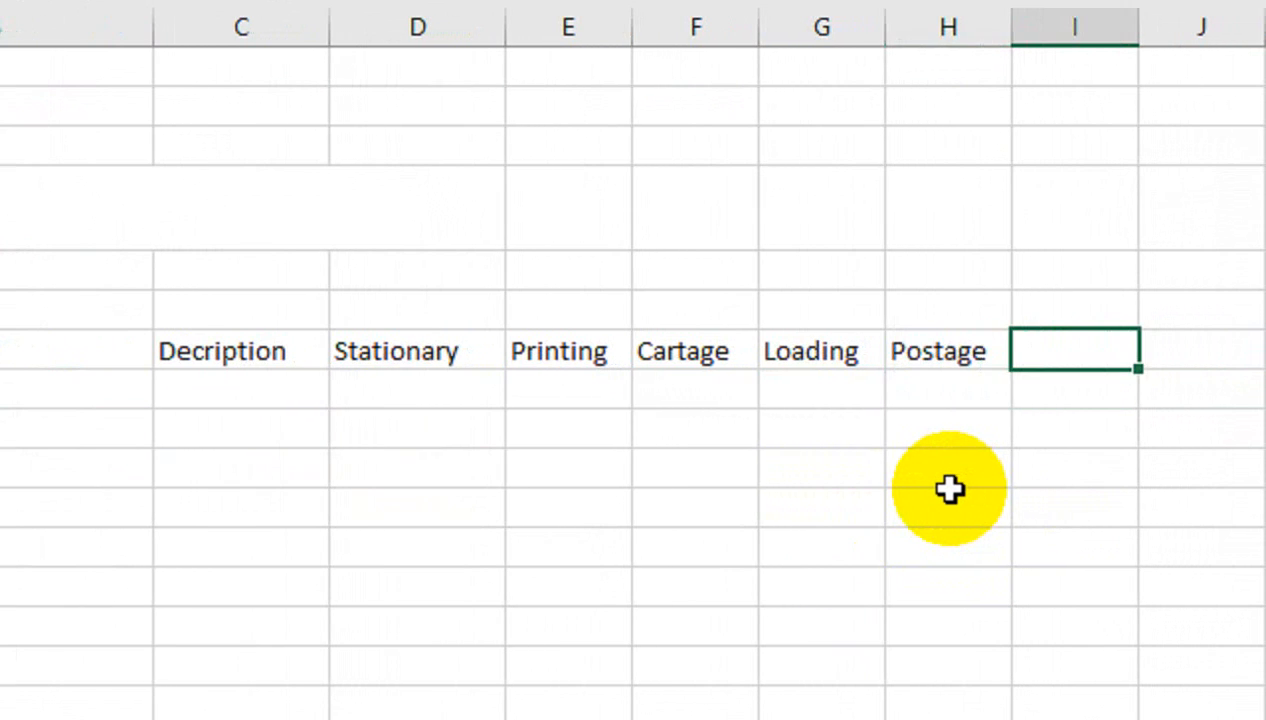
{"action": "key", "text": "Tab"}
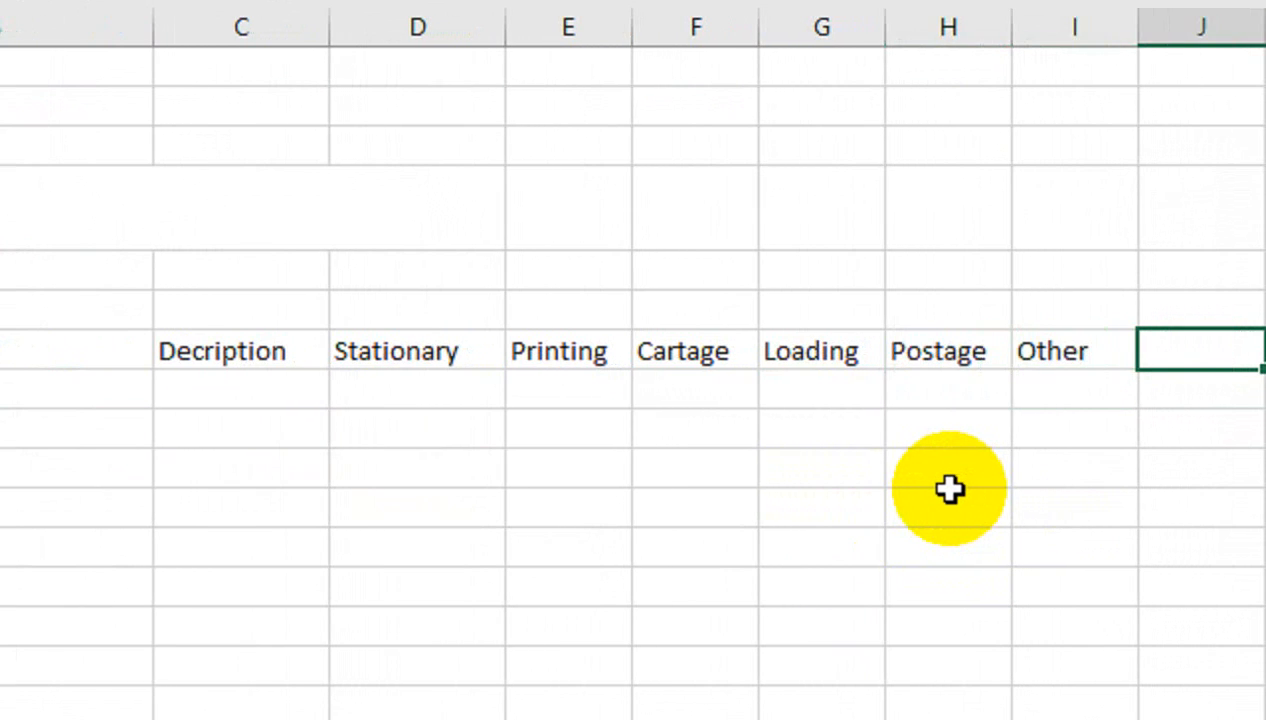
{"action": "type", "text": "TOt"}
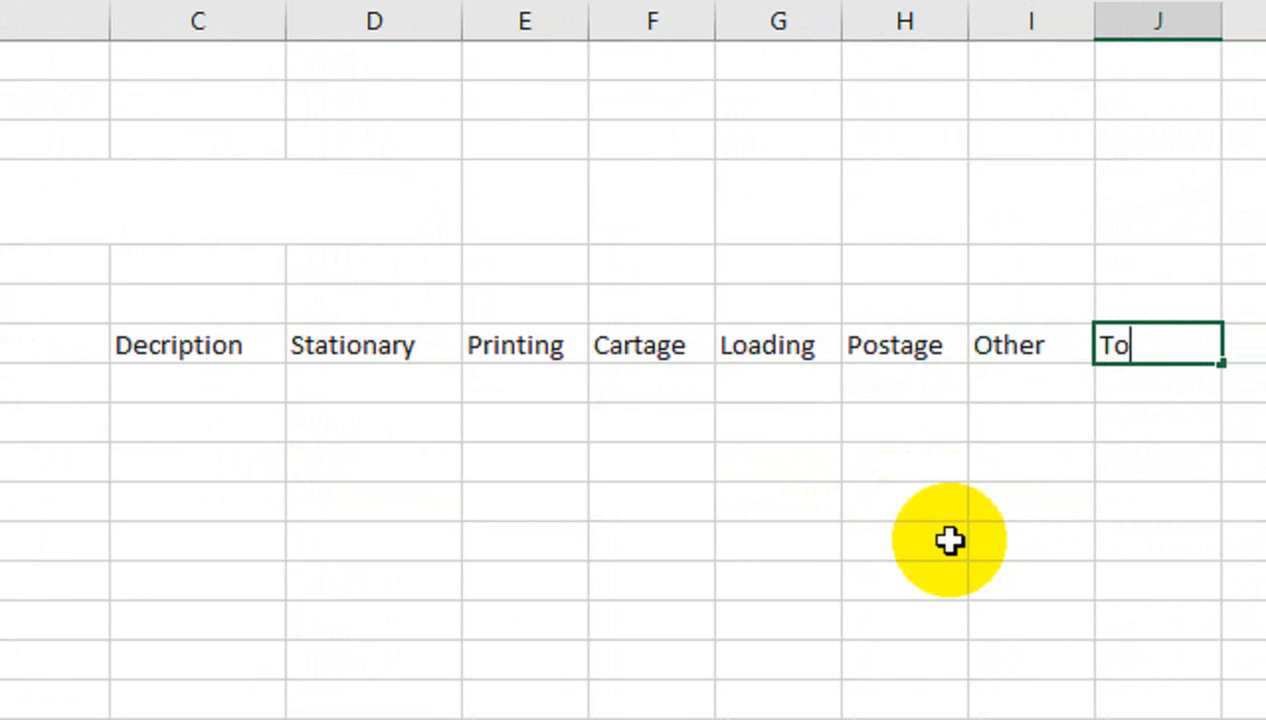
{"action": "left_click", "coordinate": [672, 415]}
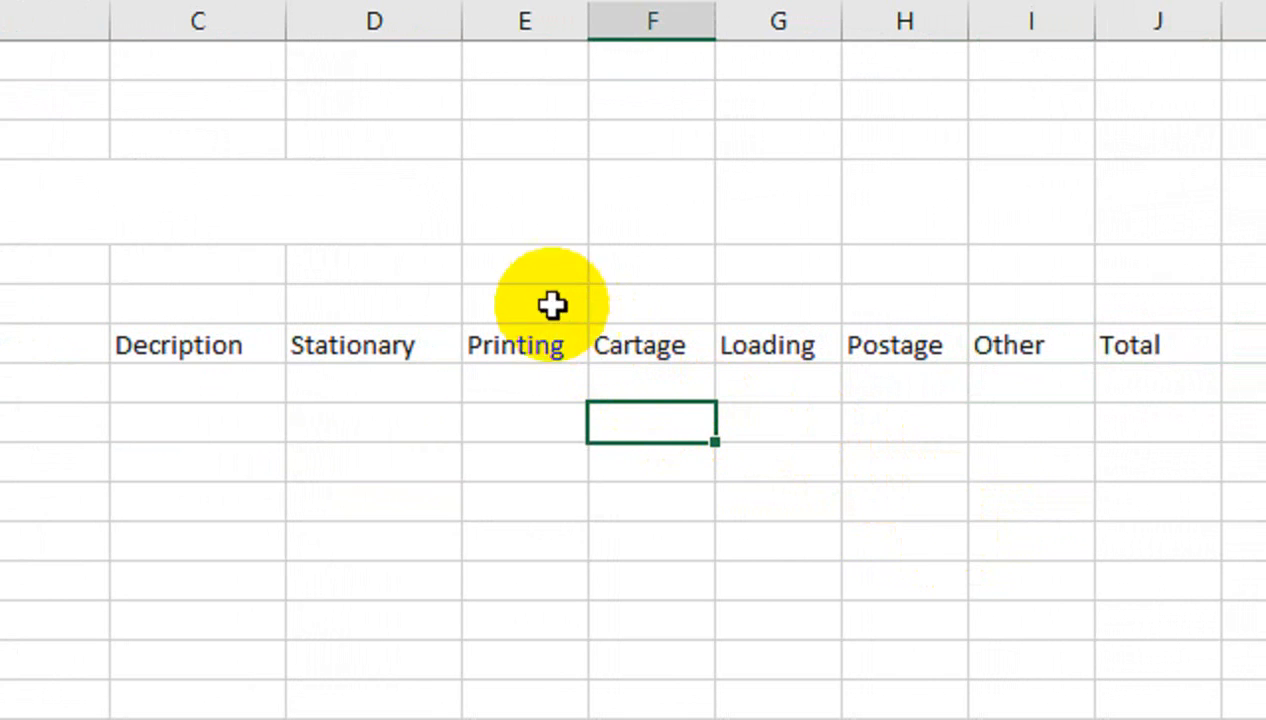
Merge and center cells E4:F4 and enter the label Beginning Balance in them.
{"action": "left_click_drag", "start_coordinate": [492, 206], "coordinate": [610, 206]}
{"action": "left_click", "coordinate": [563, 168]}
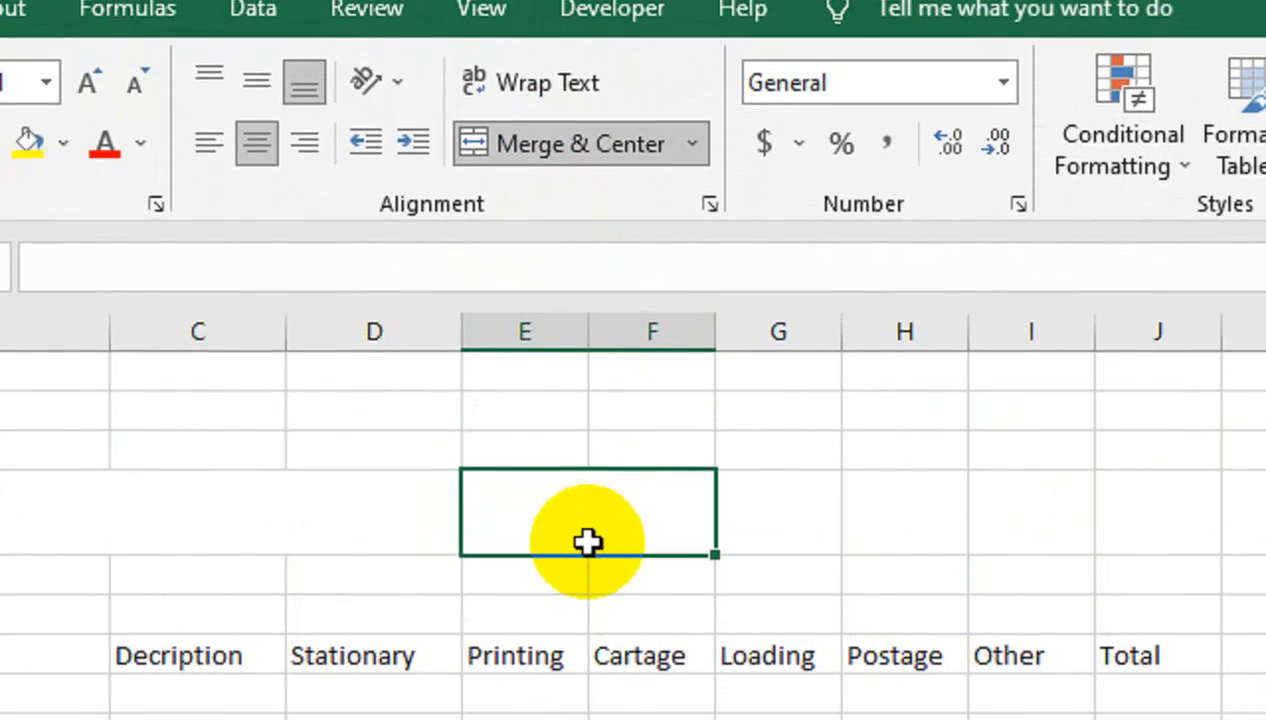
{"action": "type", "text": "Beginning"}
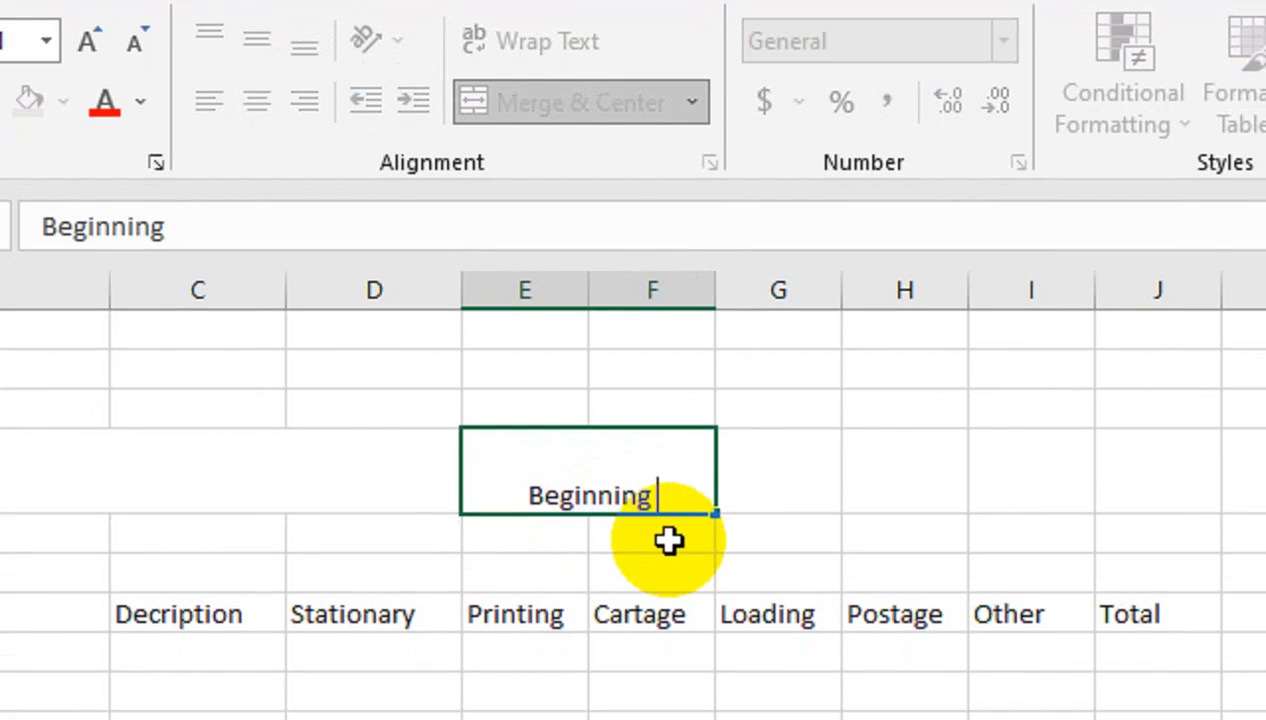
{"action": "type", "text": " Balance"}
{"action": "key", "text": "Tab"}
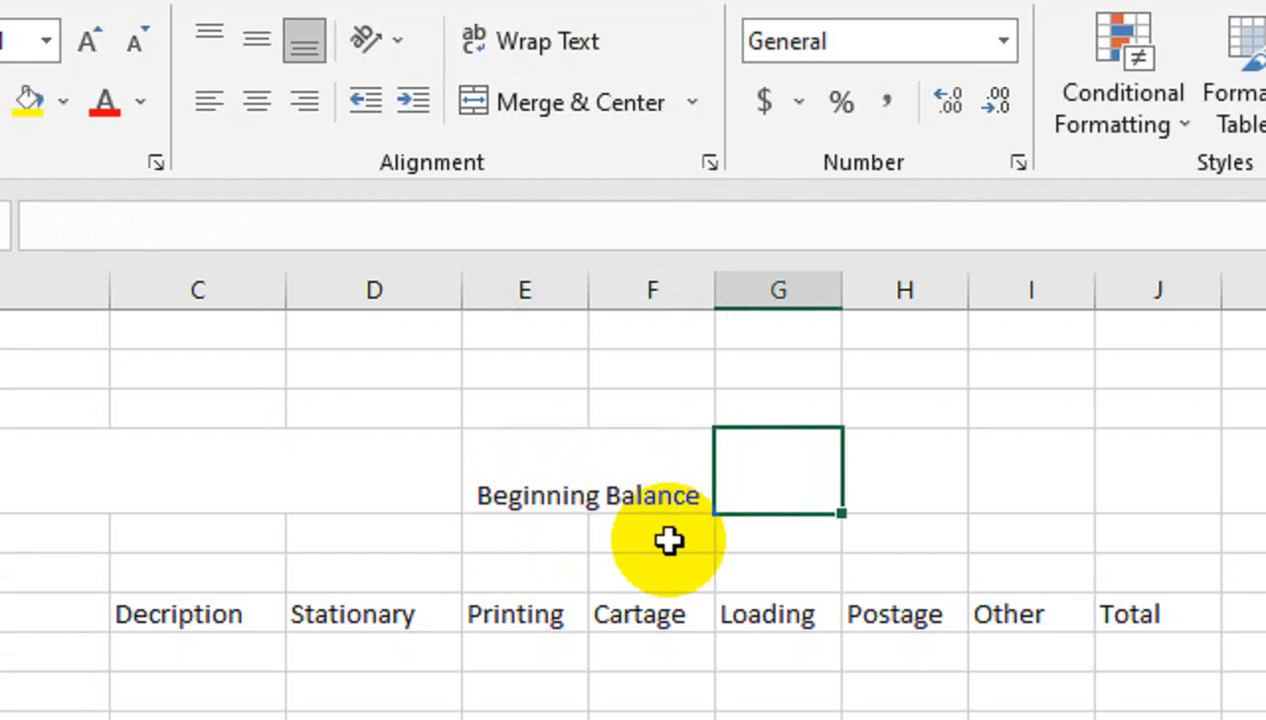
Merge and center cells H4:I4, leaving G4 free beside the Beginning Balance label.
{"action": "key", "text": "Tab"}
{"action": "key", "text": "shift+Right"}
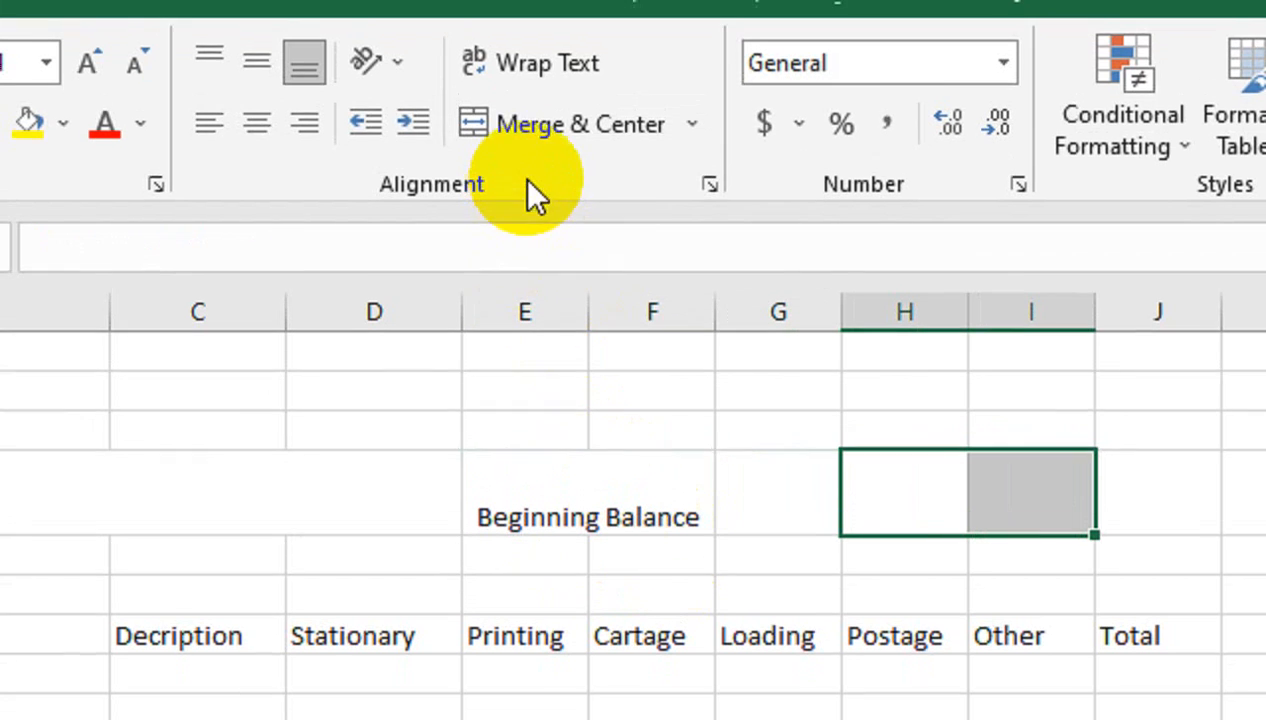
{"action": "left_click", "coordinate": [563, 102]}
Widen columns E and F together, followed by columns H and I.
{"action": "left_click", "coordinate": [586, 290]}
{"action": "mouse_move", "coordinate": [590, 352]}
{"action": "left_mouse_down"}
{"action": "mouse_move", "coordinate": [650, 352]}
{"action": "mouse_move", "coordinate": [615, 352]}
{"action": "left_mouse_up"}
{"action": "left_click_drag", "start_coordinate": [923, 353], "coordinate": [950, 350]}
{"action": "left_click", "coordinate": [986, 352]}
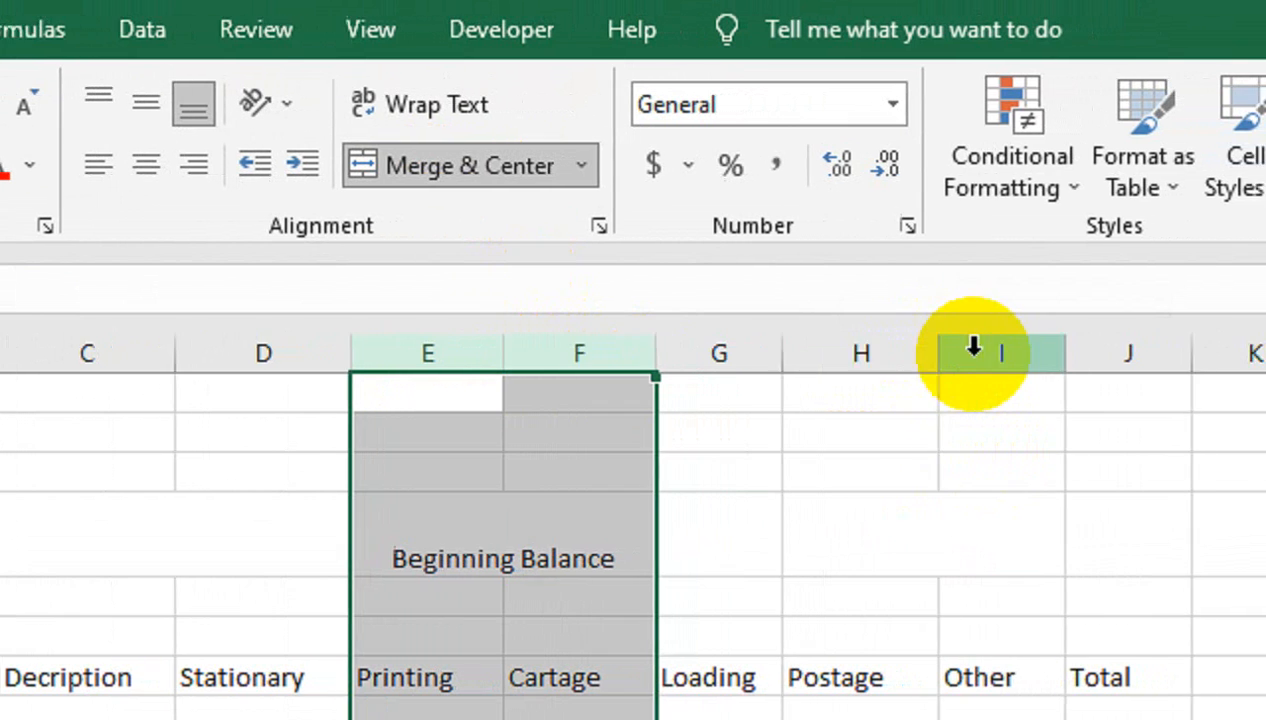
{"action": "left_click_drag", "start_coordinate": [1090, 353], "coordinate": [1103, 357]}
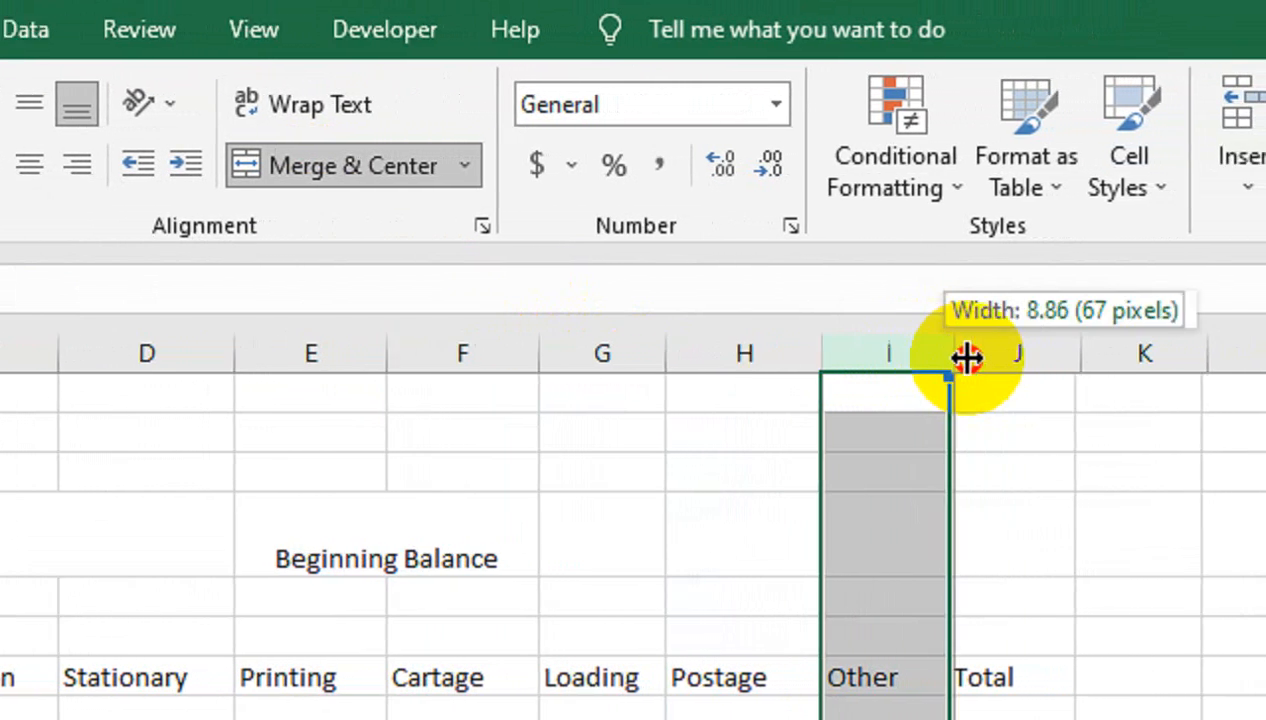
{"action": "left_click_drag", "start_coordinate": [966, 357], "coordinate": [1002, 357]}
Enter the label Current Balance in the merged cell H4:I4.
{"action": "left_click", "coordinate": [810, 538]}
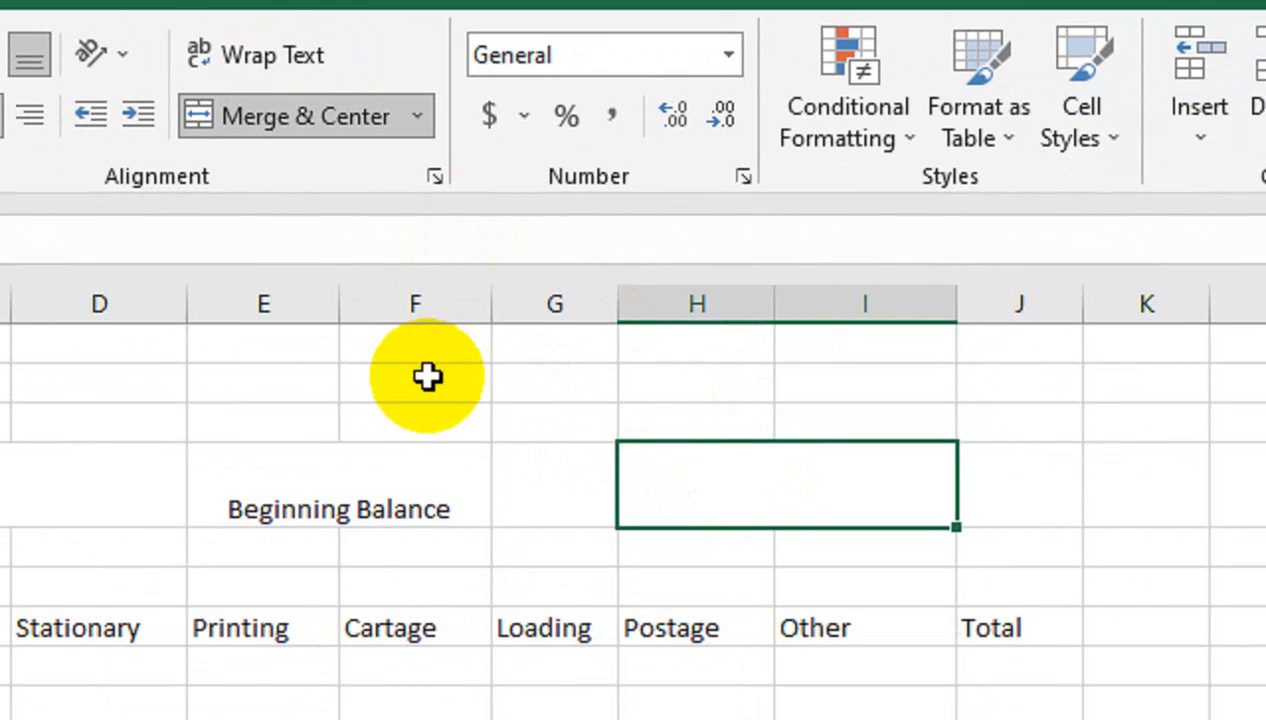
{"action": "type", "text": "Cur"}
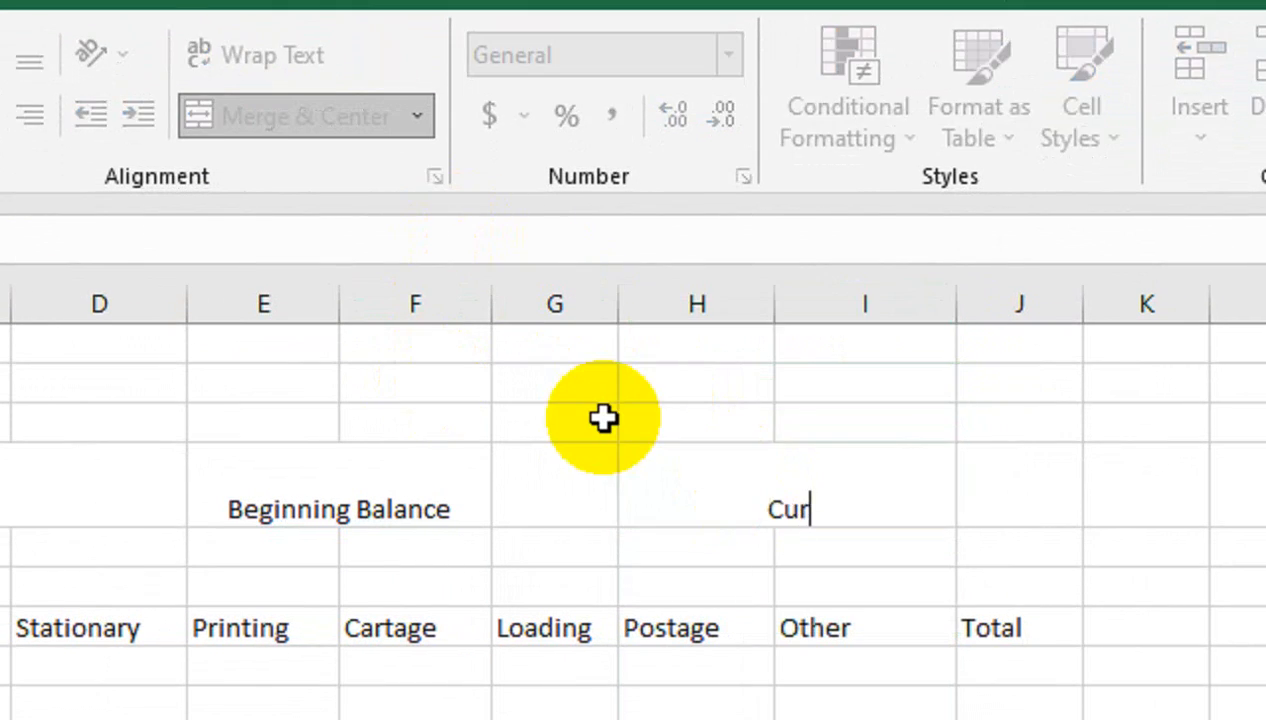
{"action": "type", "text": "rent Balan"}
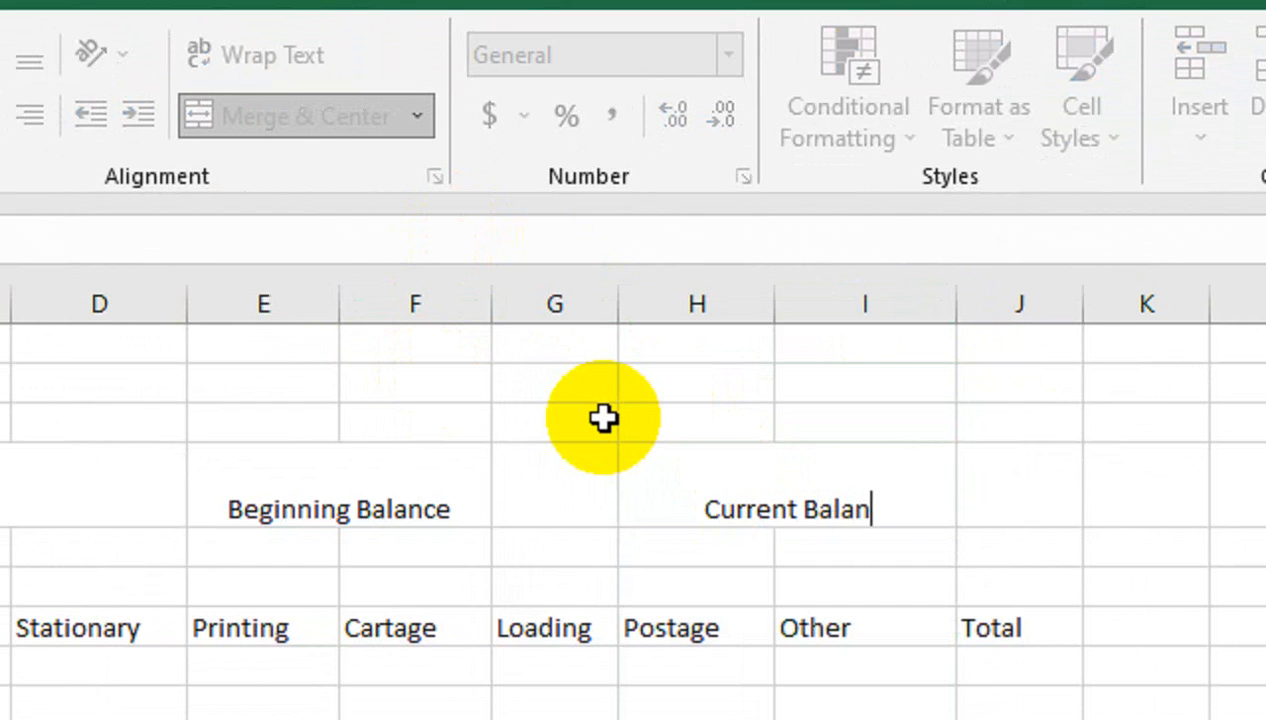
{"action": "type", "text": "ce"}
{"action": "key", "text": "Tab"}
Center the Cshier's Name, Beginning Balance and Current Balance labels in row 4 both horizontally and vertically.
{"action": "left_click", "coordinate": [777, 480]}
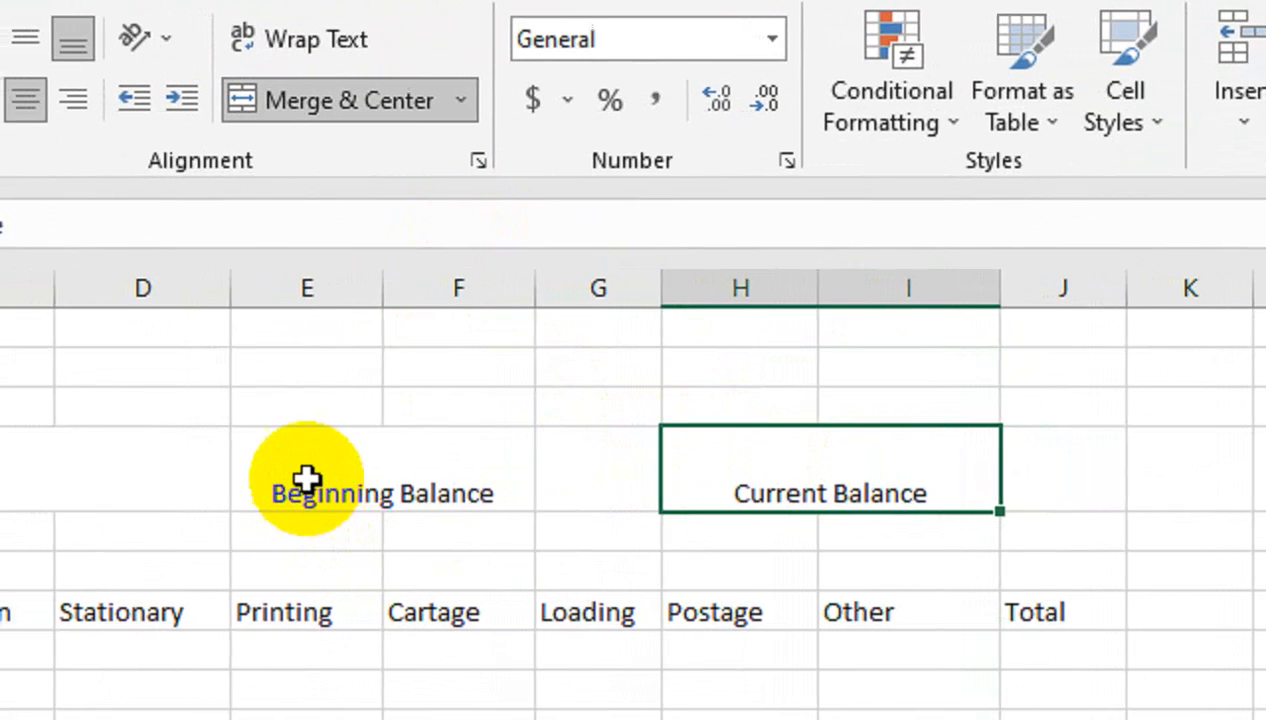
{"action": "left_click", "coordinate": [306, 480], "text": "ctrl"}
{"action": "left_click", "coordinate": [254, 492], "text": "ctrl"}
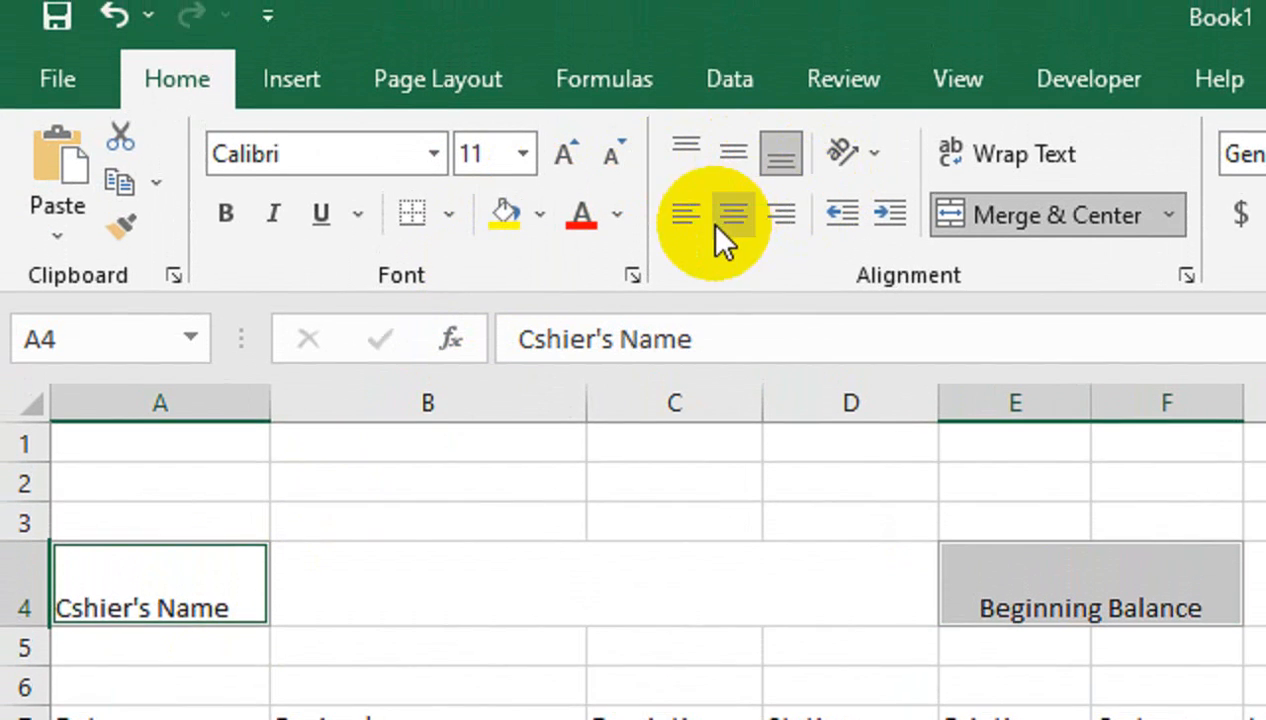
{"action": "left_click", "coordinate": [733, 164]}
{"action": "left_click", "coordinate": [733, 101]}
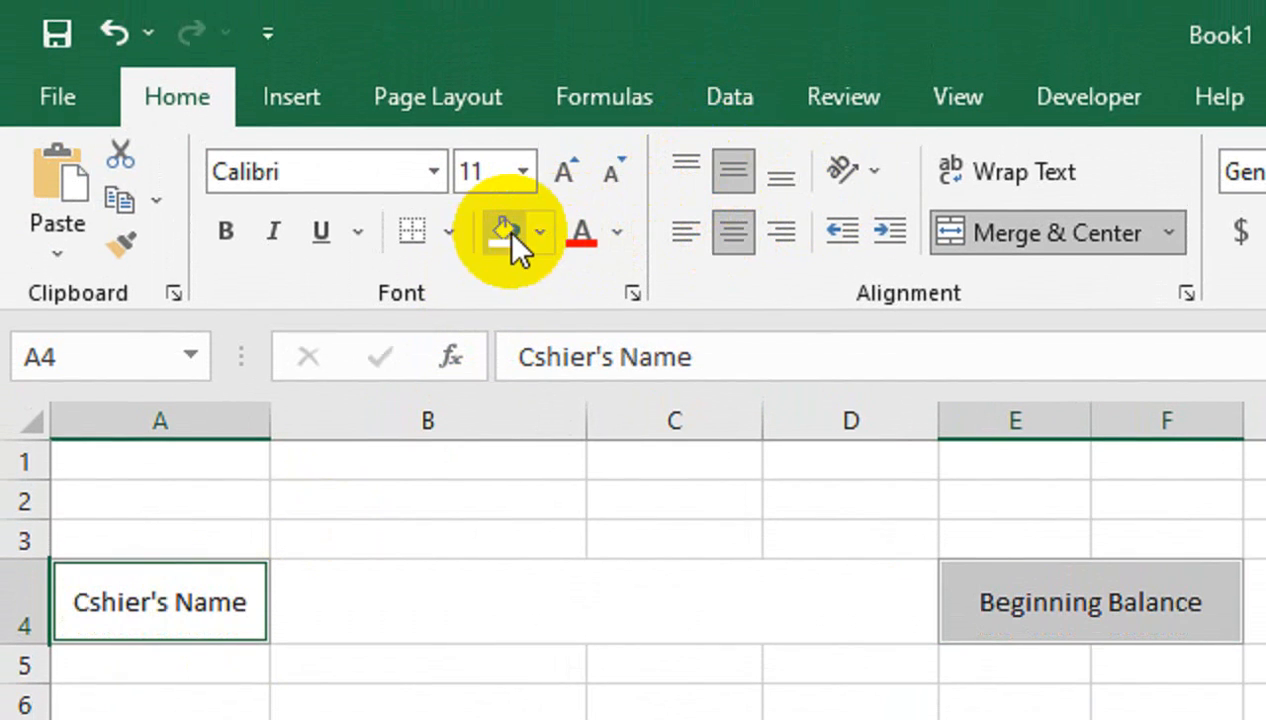
Give the three selected row 4 label cells a standard dark blue fill and white font color.
{"action": "left_click", "coordinate": [540, 232]}
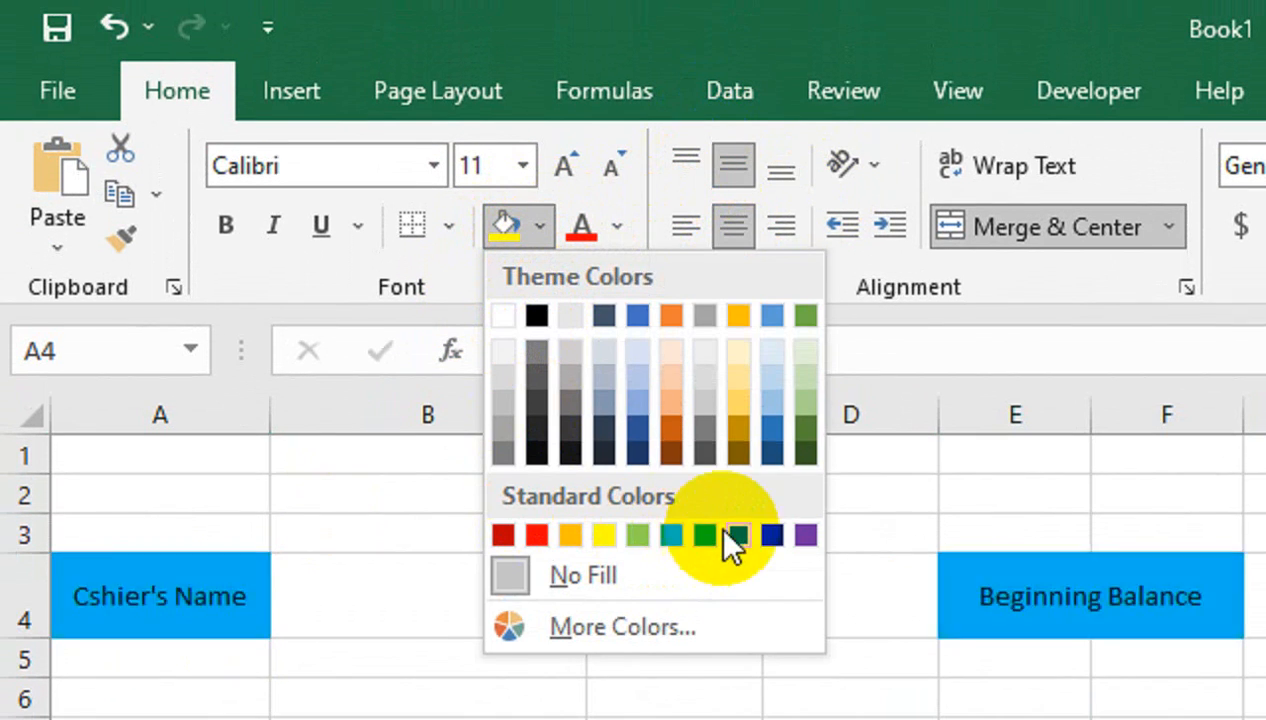
{"action": "left_click", "coordinate": [771, 537]}
{"action": "left_click", "coordinate": [617, 226]}
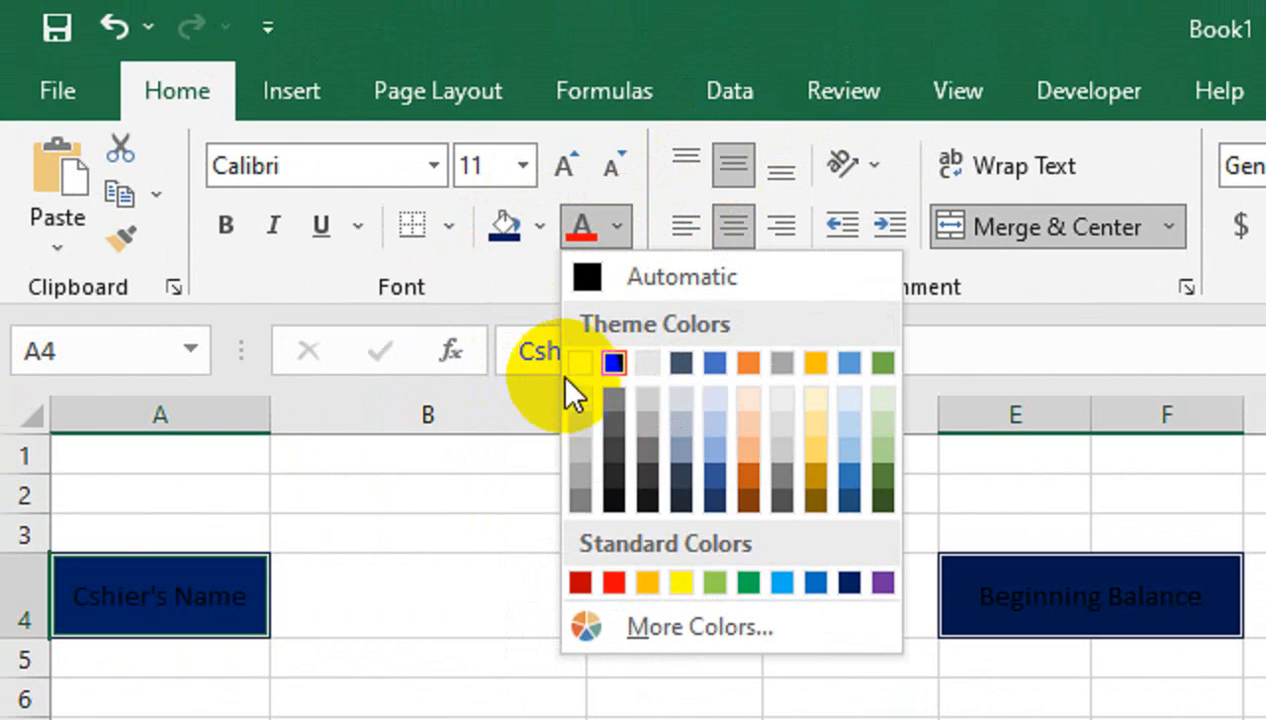
{"action": "left_click", "coordinate": [580, 362]}
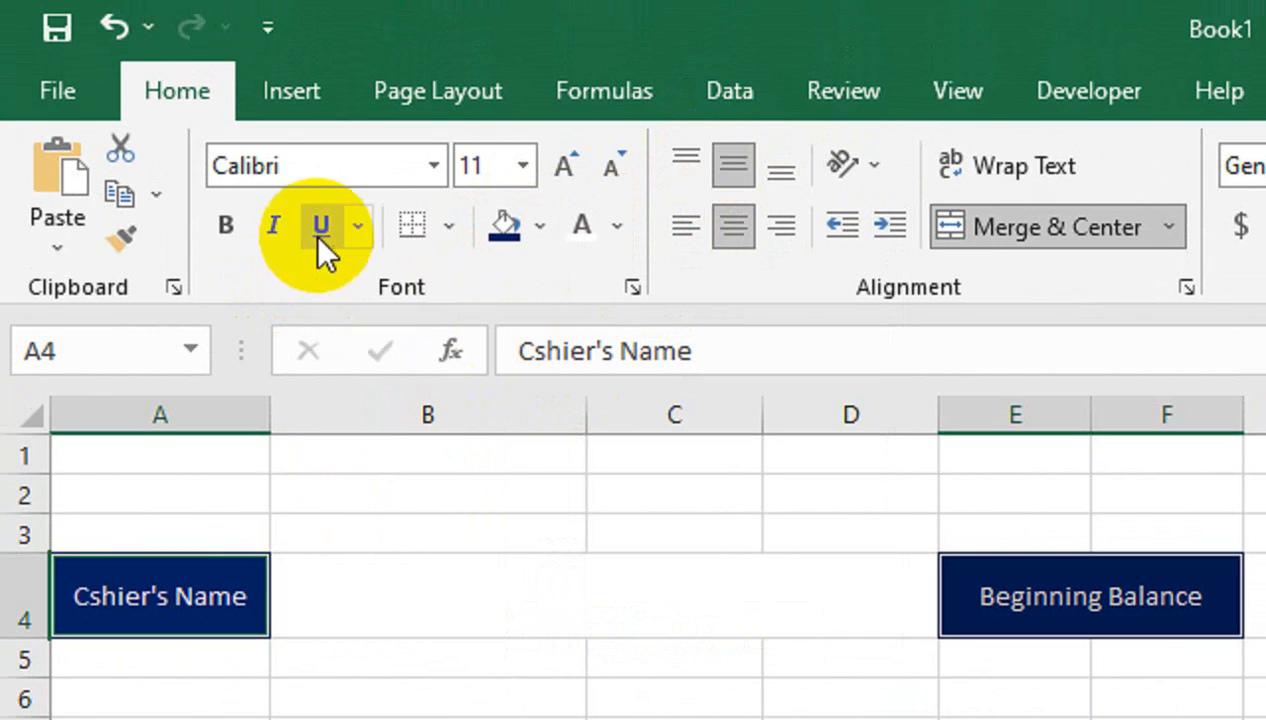
Make the three row 4 labels bold and increase their font size to 14.
{"action": "left_click", "coordinate": [227, 226]}
{"action": "left_click", "coordinate": [564, 168]}
{"action": "left_click", "coordinate": [564, 168]}
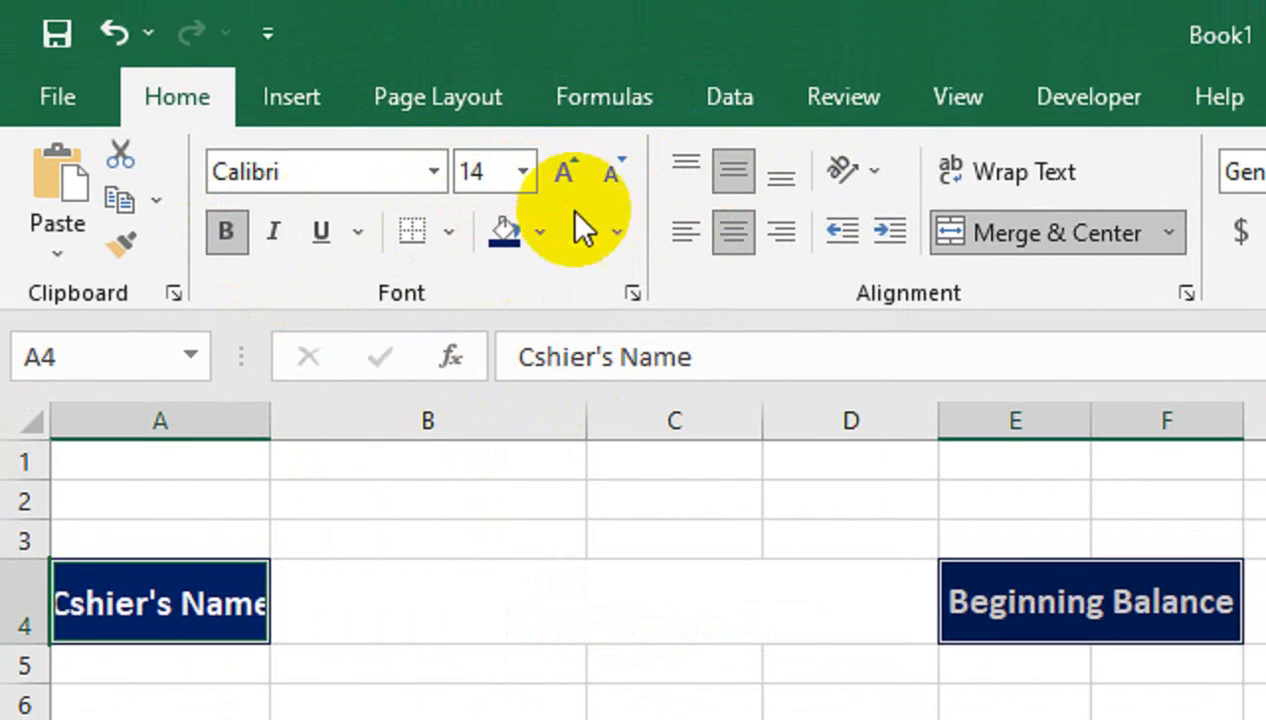
Widen columns E and F, H and I, and column A to give the enlarged row 4 labels more room.
{"action": "left_click_drag", "start_coordinate": [1038, 422], "coordinate": [1157, 410]}
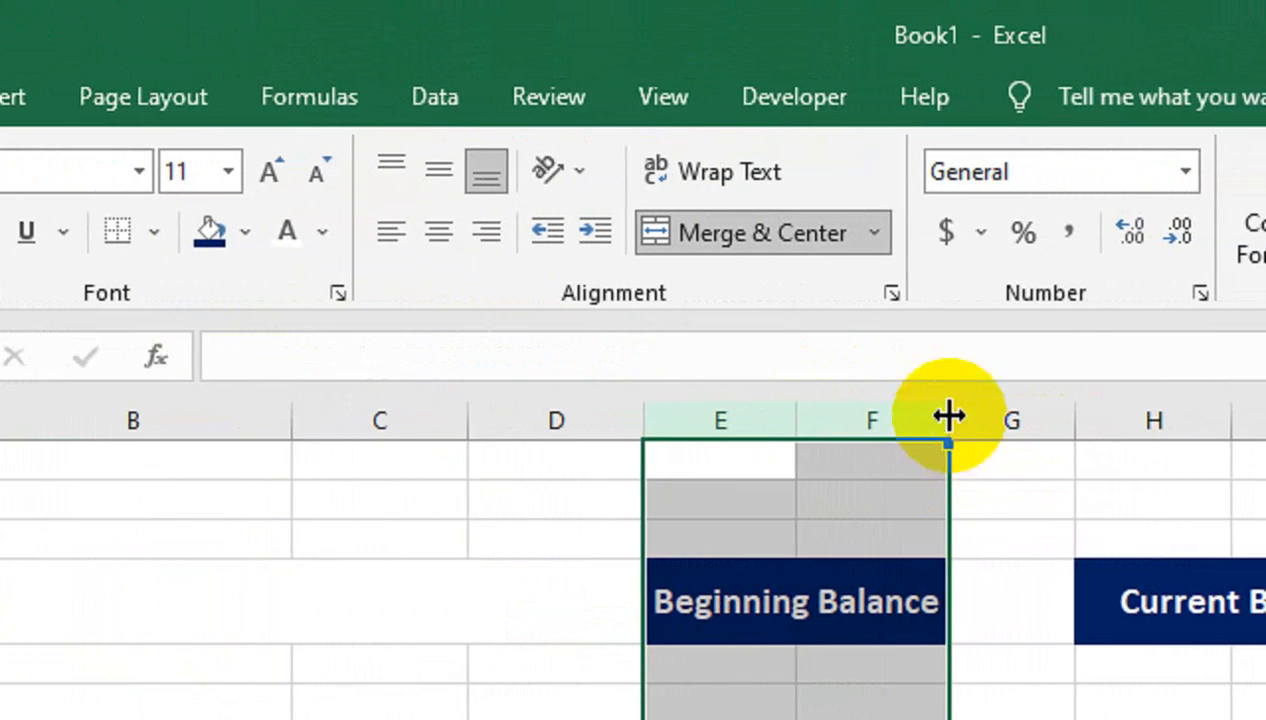
{"action": "left_click_drag", "start_coordinate": [949, 416], "coordinate": [984, 402]}
{"action": "left_click_drag", "start_coordinate": [1220, 418], "coordinate": [1265, 418]}
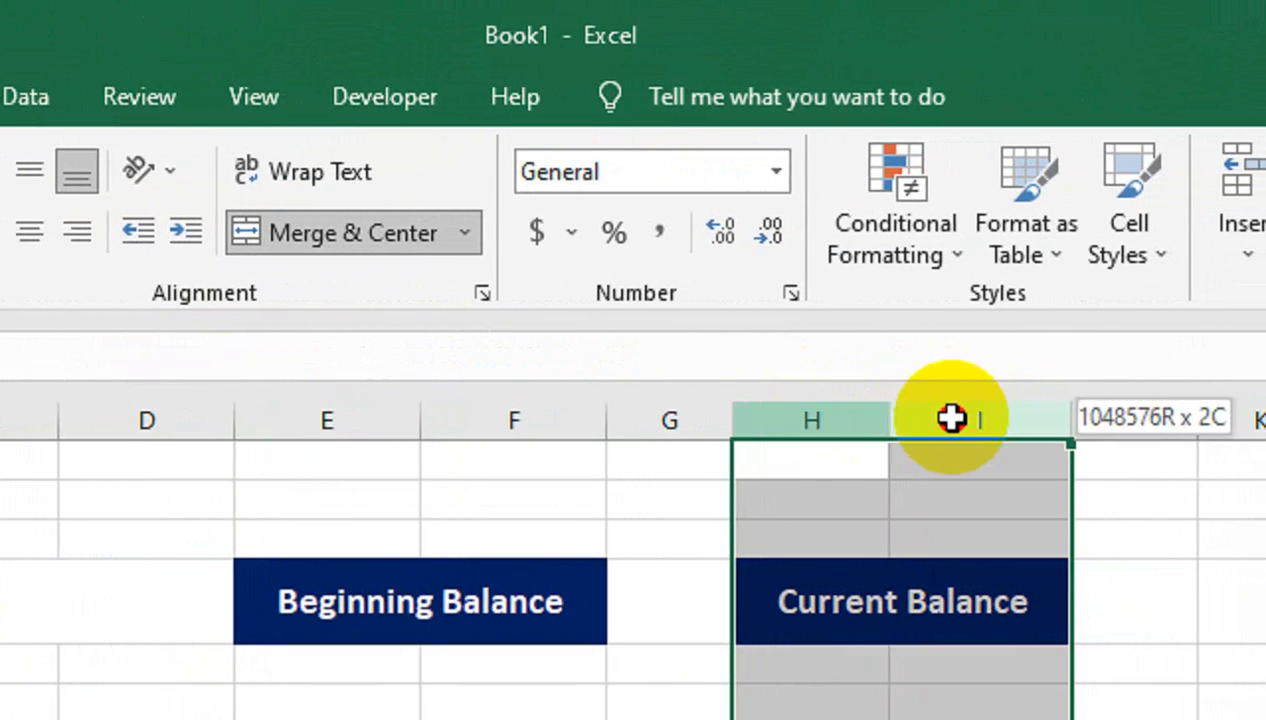
{"action": "mouse_move", "coordinate": [950, 418]}
{"action": "left_mouse_down"}
{"action": "mouse_move", "coordinate": [896, 418]}
{"action": "mouse_move", "coordinate": [930, 418]}
{"action": "left_mouse_up"}
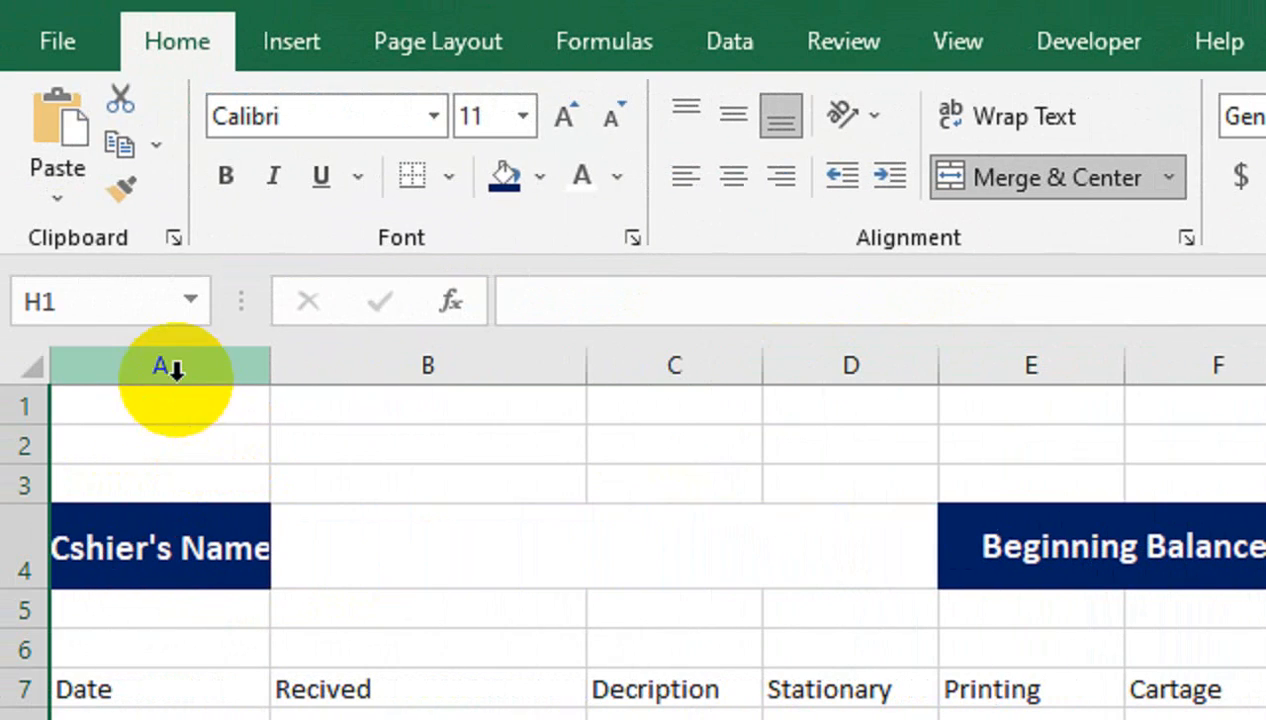
{"action": "left_click_drag", "start_coordinate": [277, 359], "coordinate": [347, 360]}
Increase the font size of the Cshier's Name, Beginning Balance and Current Balance labels to 16.
{"action": "left_click", "coordinate": [298, 540]}
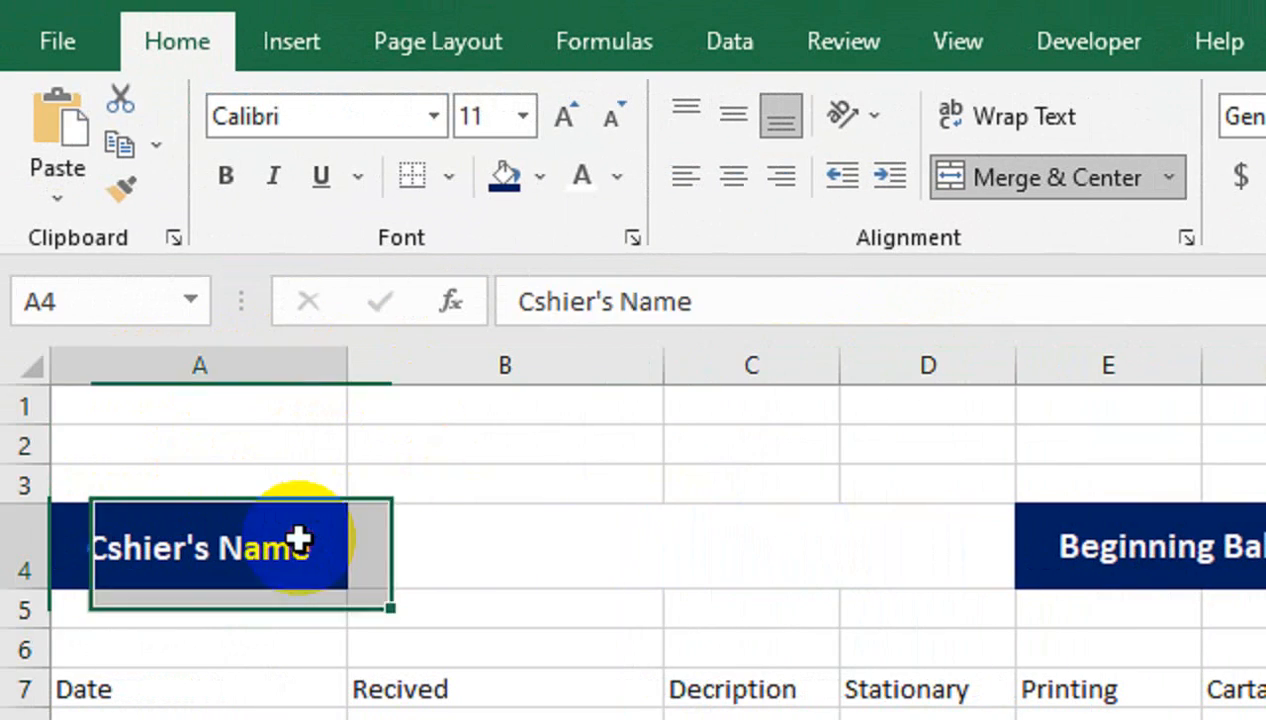
{"action": "left_click", "coordinate": [1200, 546]}
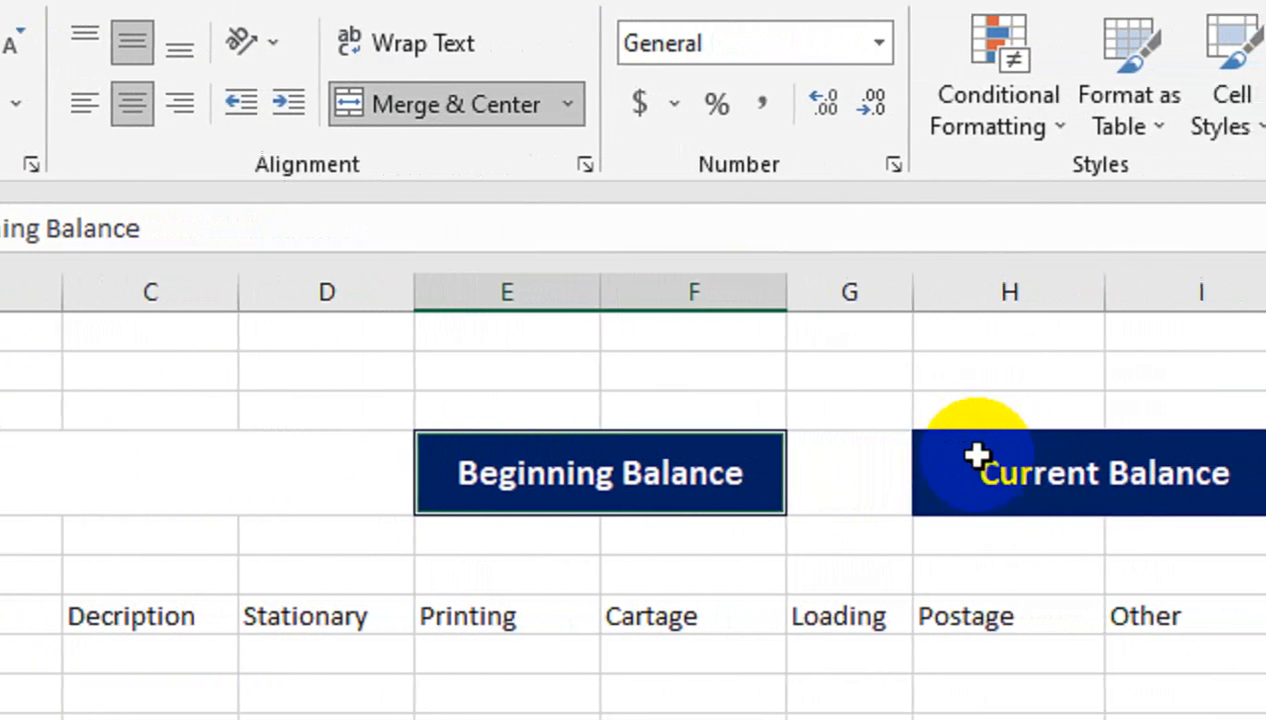
{"action": "left_click", "coordinate": [975, 462]}
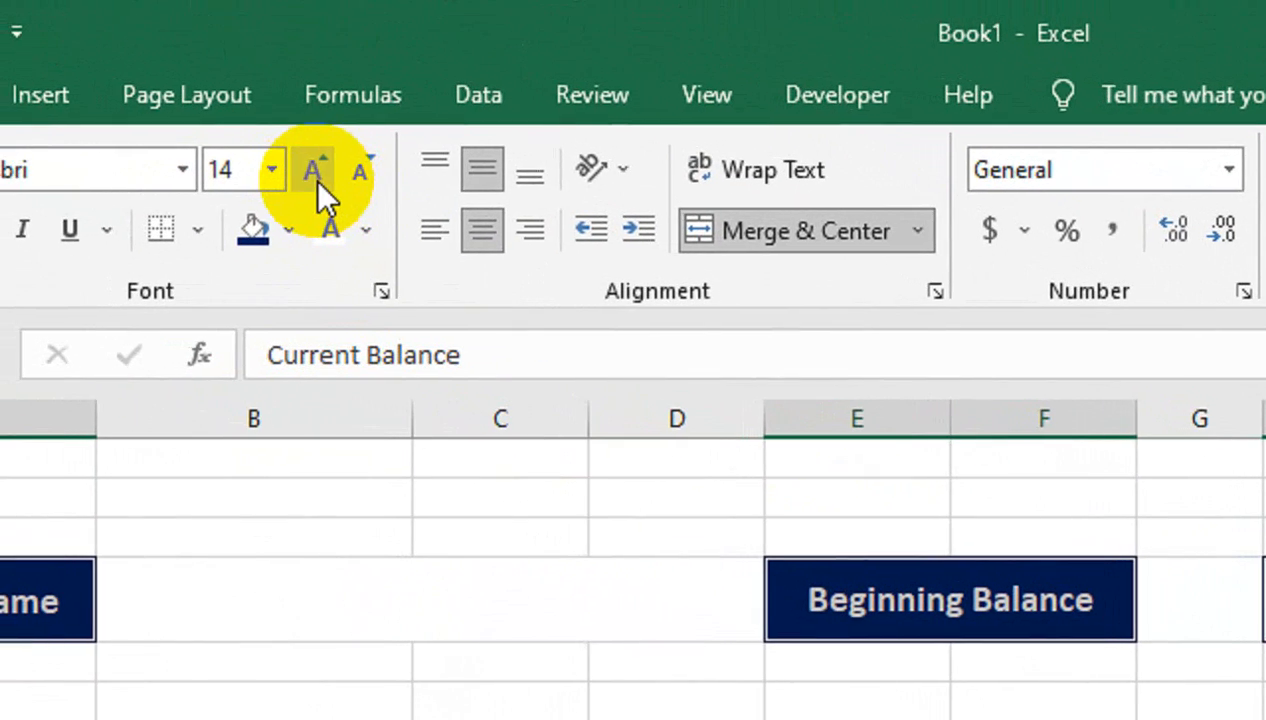
{"action": "left_click", "coordinate": [314, 178]}
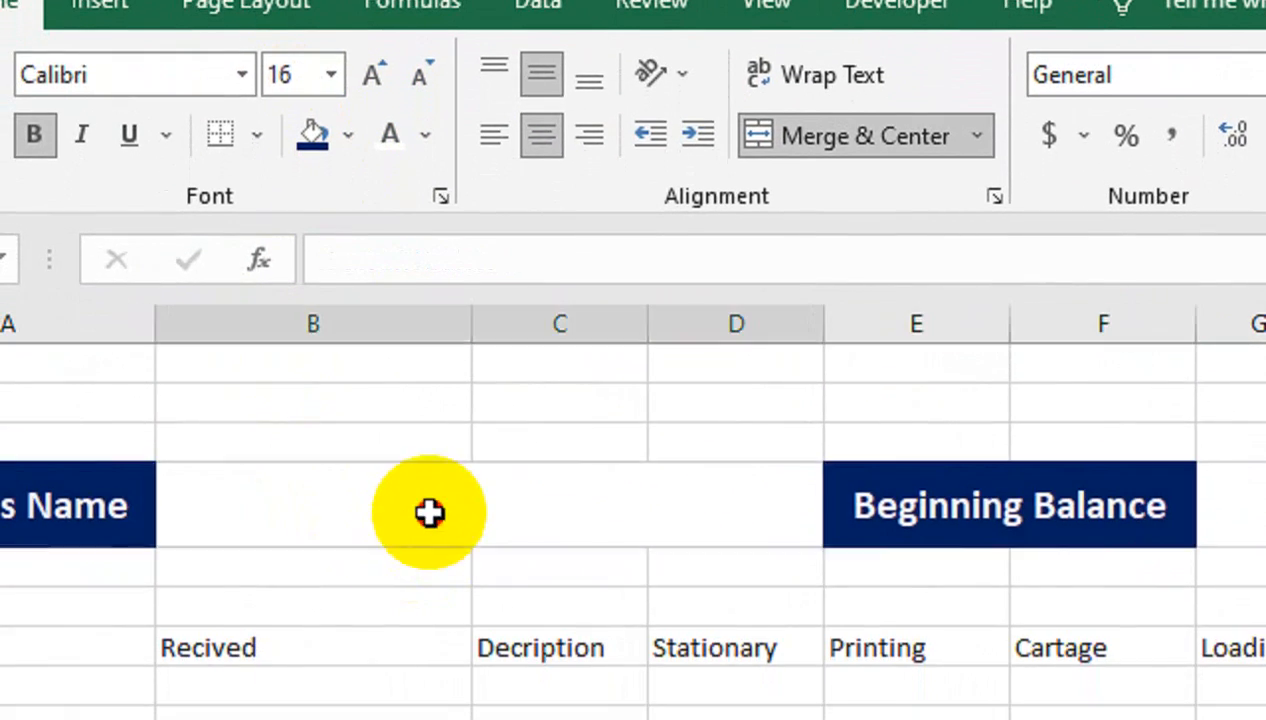
Widen columns G and J, which hold the blank value cells beside the two balance labels.
{"action": "left_click", "coordinate": [429, 512]}
{"action": "left_click_drag", "start_coordinate": [950, 333], "coordinate": [983, 325]}
{"action": "left_click_drag", "start_coordinate": [890, 336], "coordinate": [956, 337]}
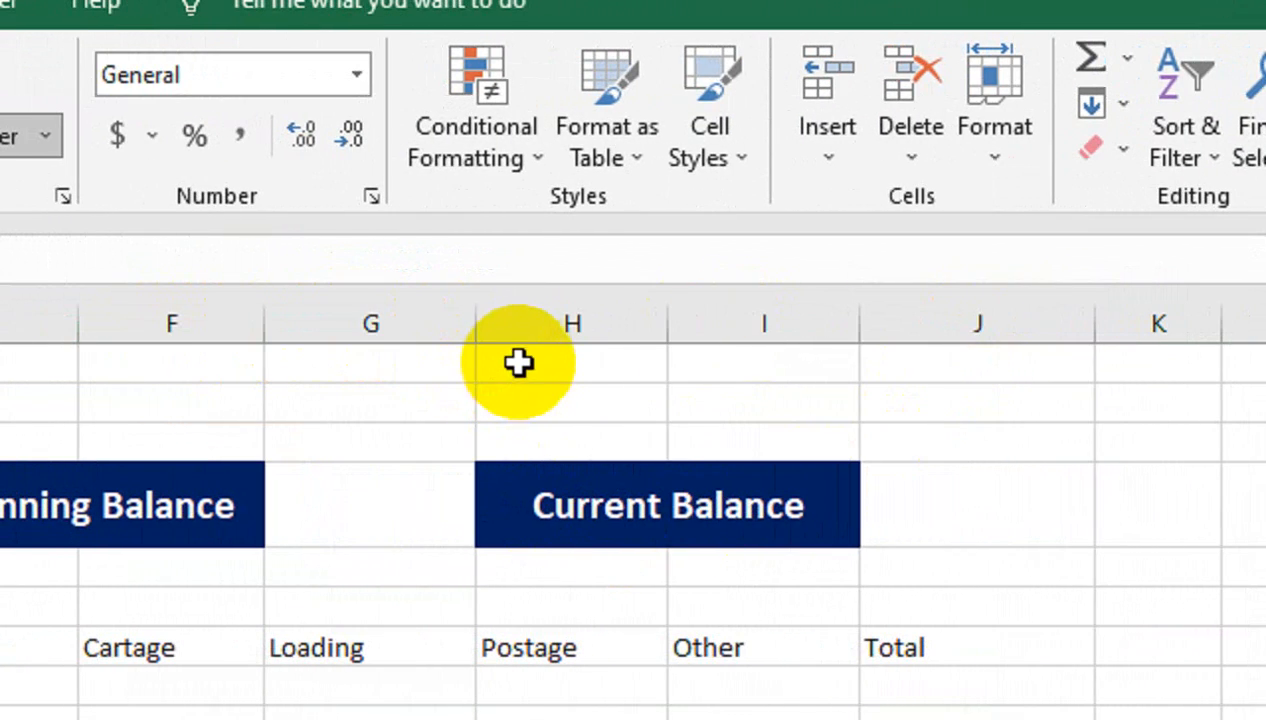
{"action": "left_click_drag", "start_coordinate": [478, 305], "coordinate": [520, 314]}
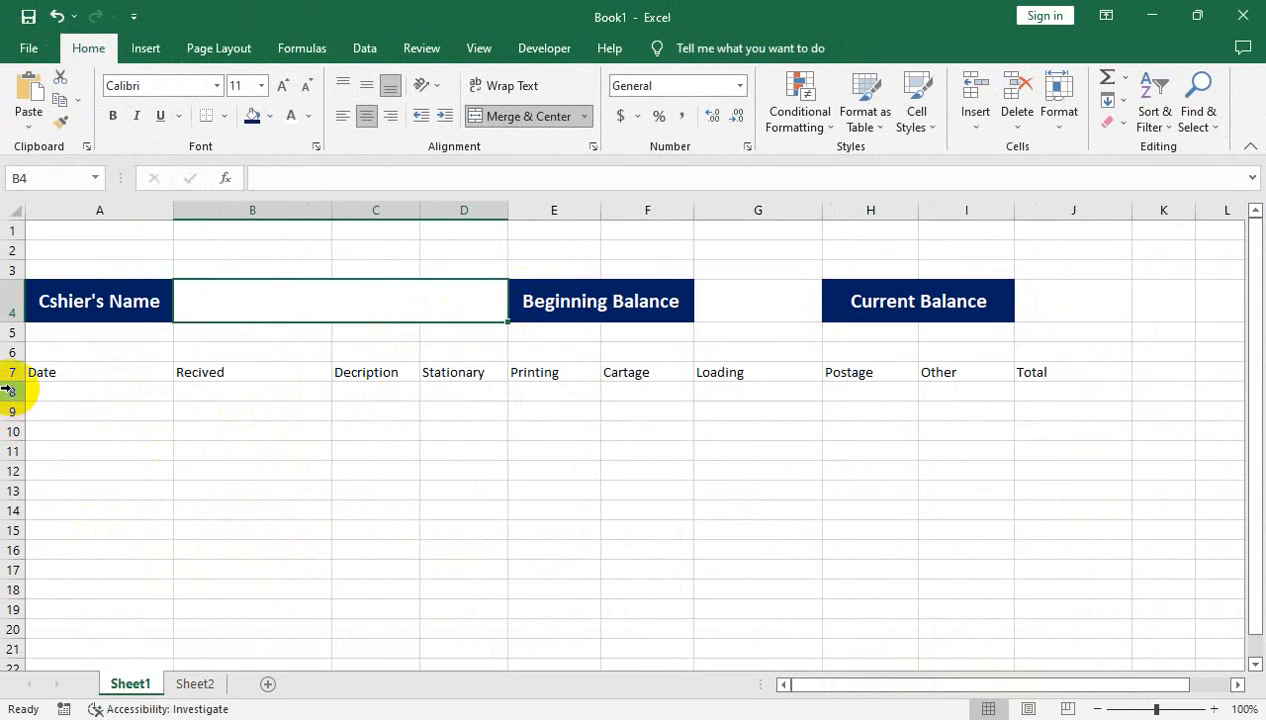
Make row 7 taller and center the headings in A7:J7 both horizontally and vertically.
{"action": "left_click_drag", "start_coordinate": [6, 391], "coordinate": [1040, 380]}
{"action": "left_click", "coordinate": [367, 122]}
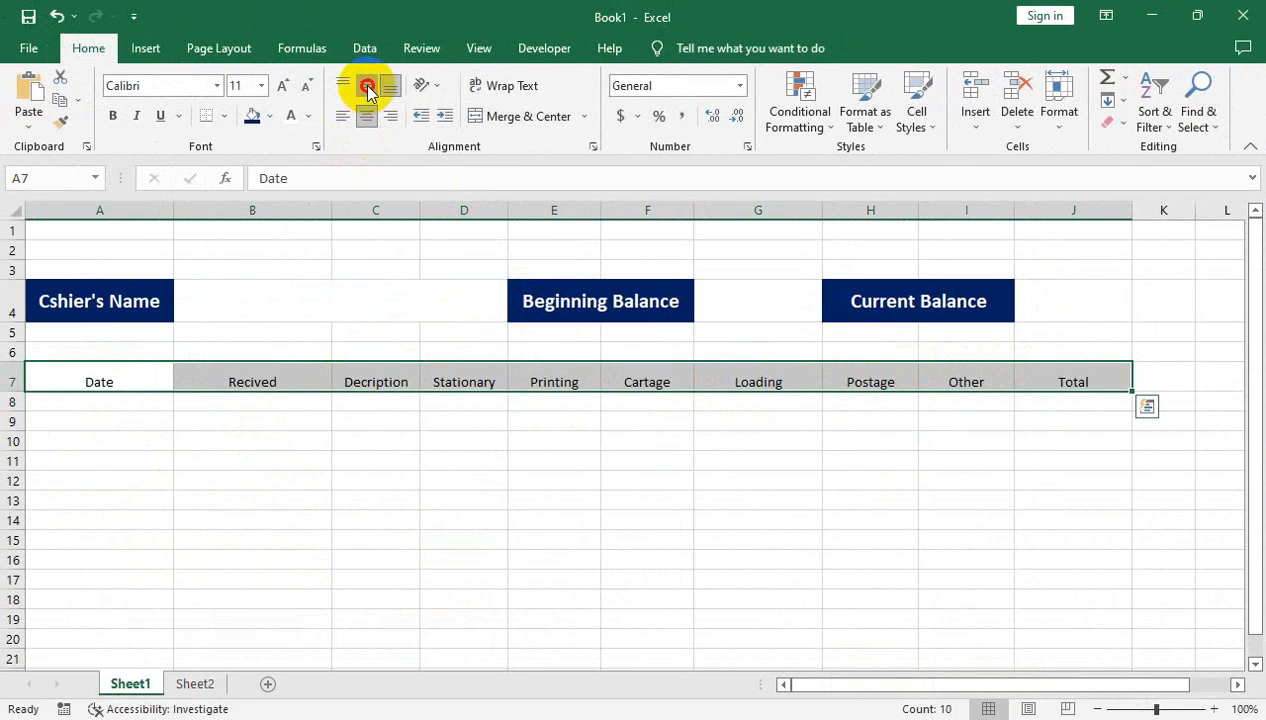
{"action": "left_click", "coordinate": [365, 85]}
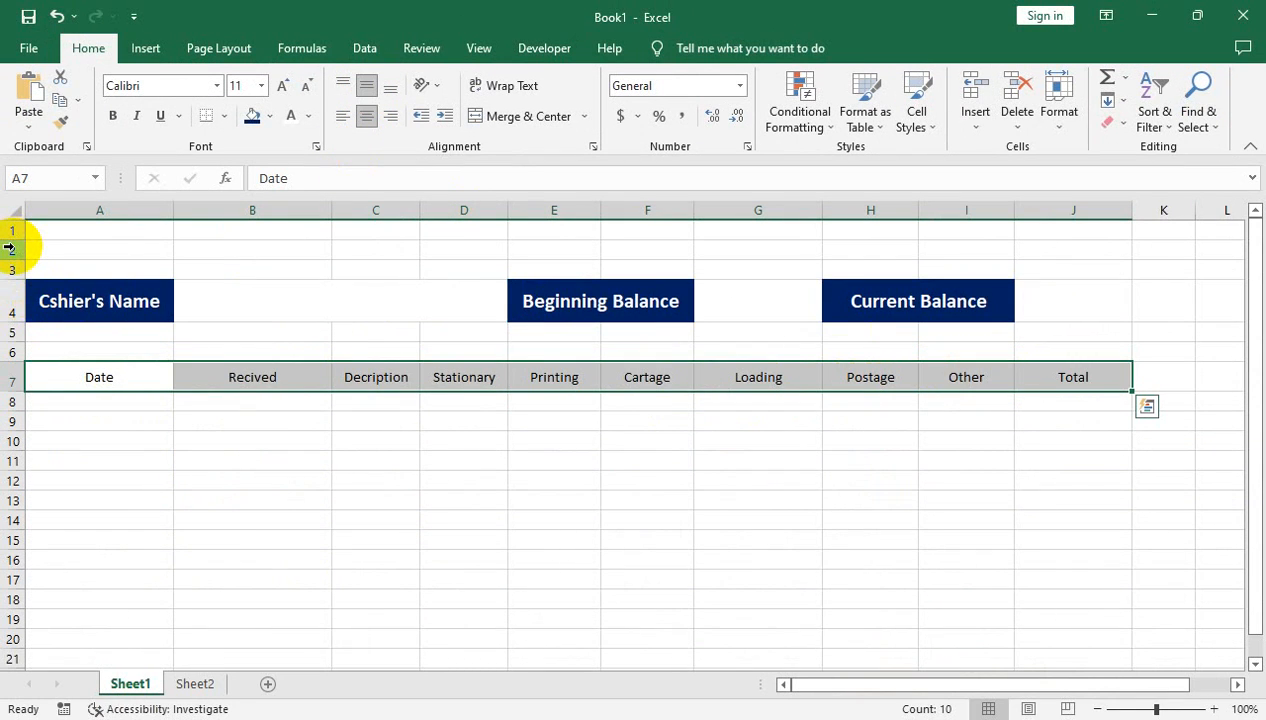
Give the headings in A7:J7 a dark gray fill and white font color.
{"action": "key", "text": "ctrl+q"}
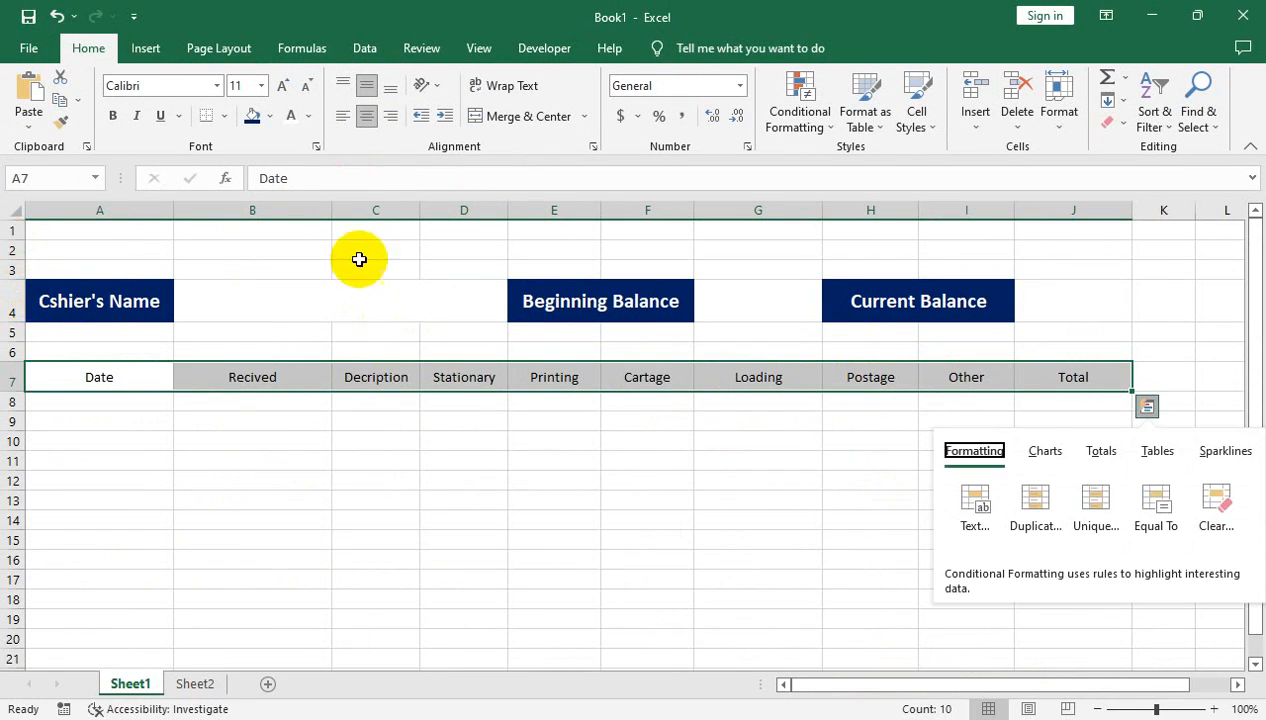
{"action": "left_click", "coordinate": [268, 116]}
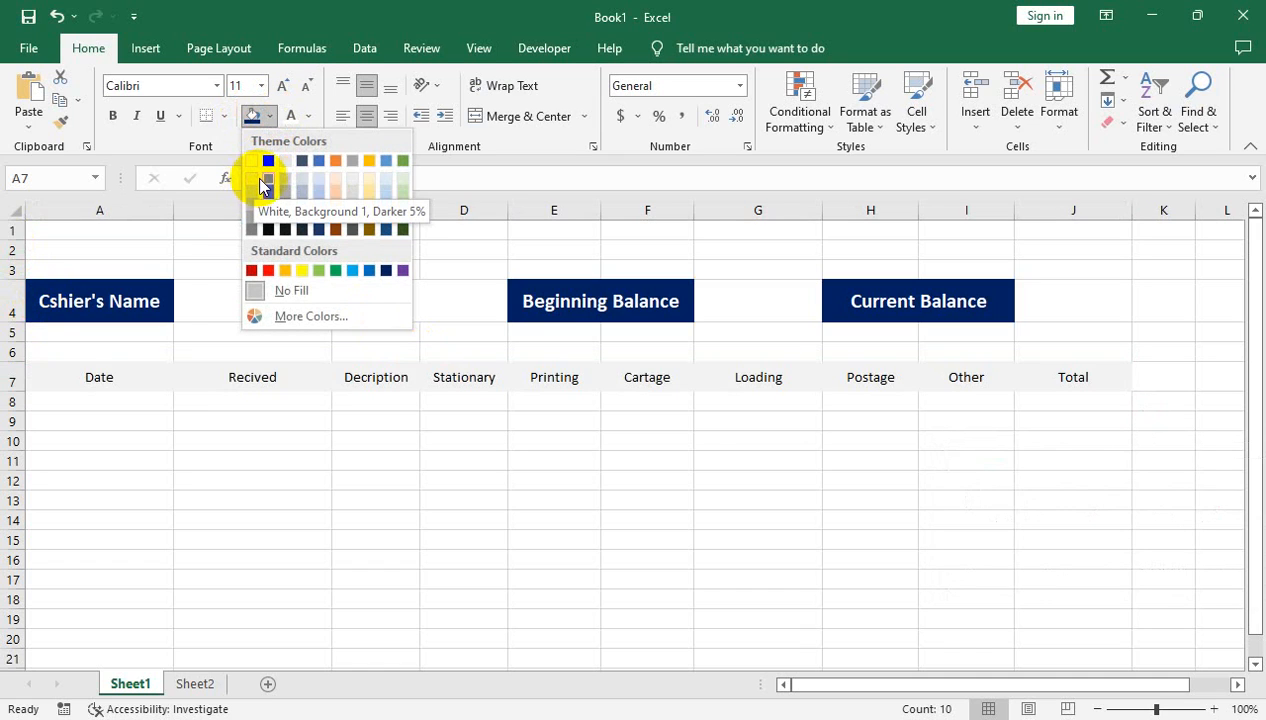
{"action": "left_click", "coordinate": [268, 185]}
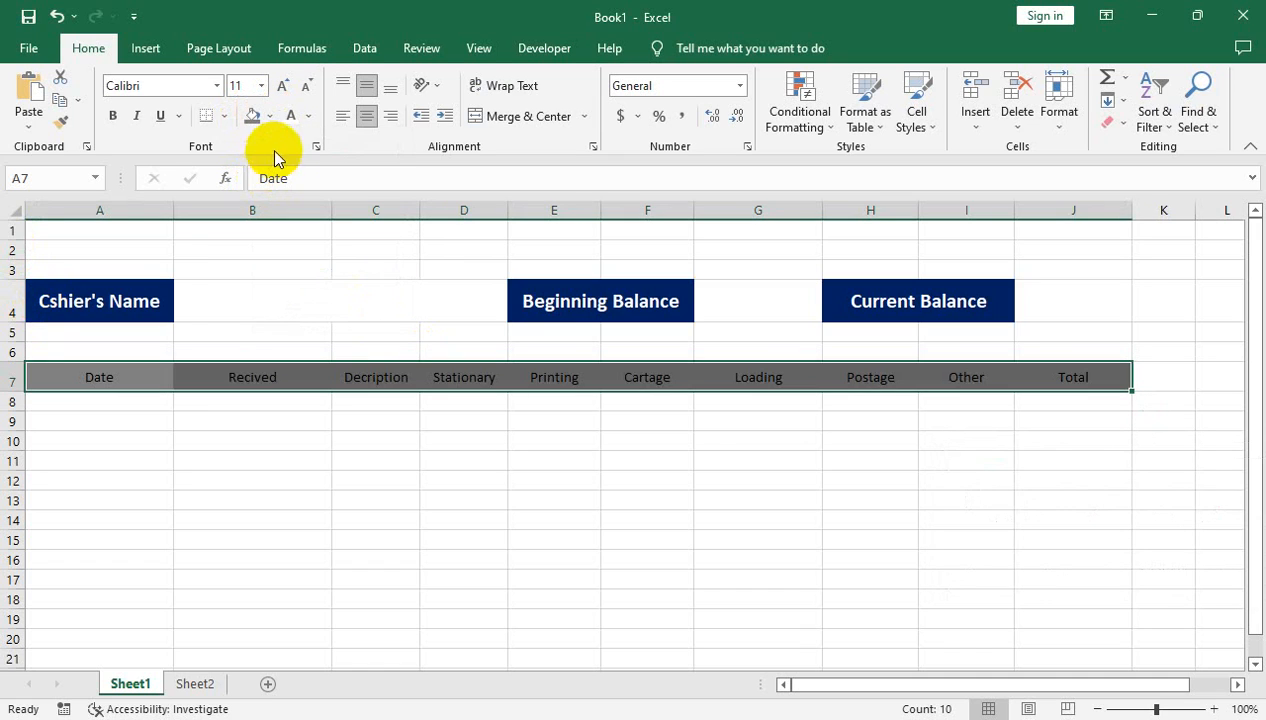
Fill the blank value cells B4, G4 and J4 beside the row 4 labels with light gray.
{"action": "left_click", "coordinate": [215, 308]}
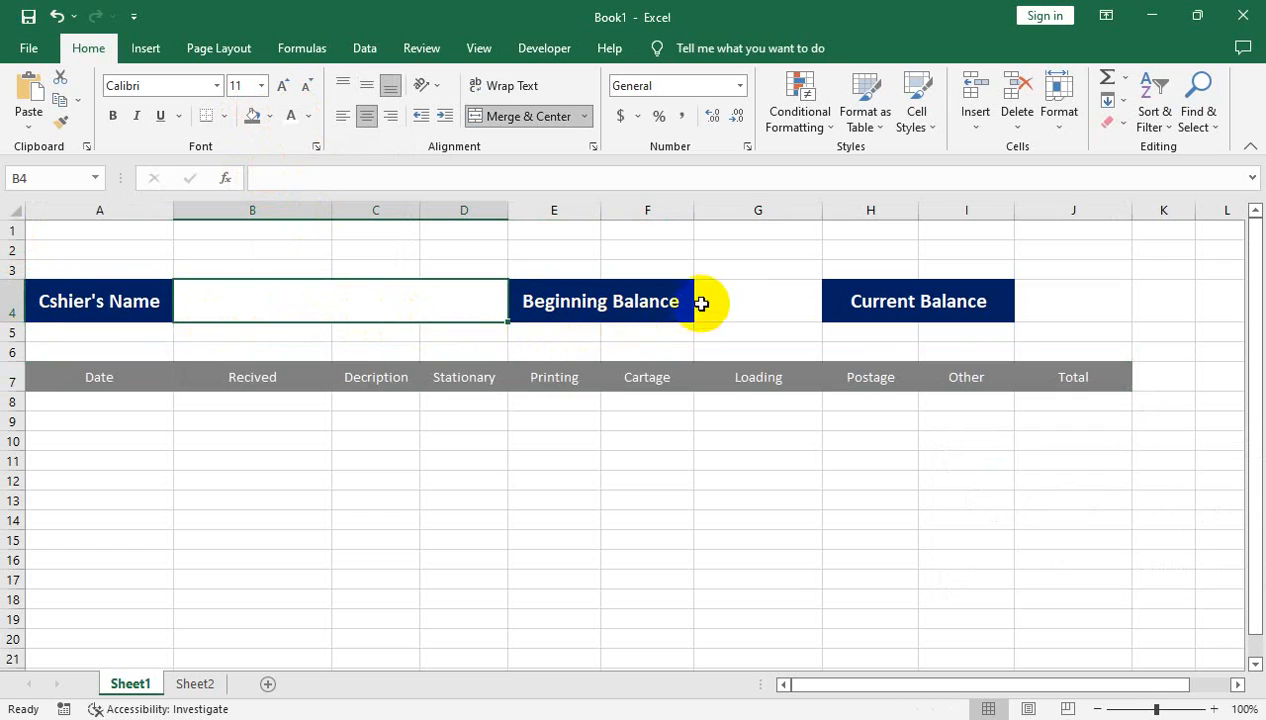
{"action": "left_click", "coordinate": [715, 301], "text": "ctrl"}
{"action": "left_click", "coordinate": [1051, 301], "text": "ctrl"}
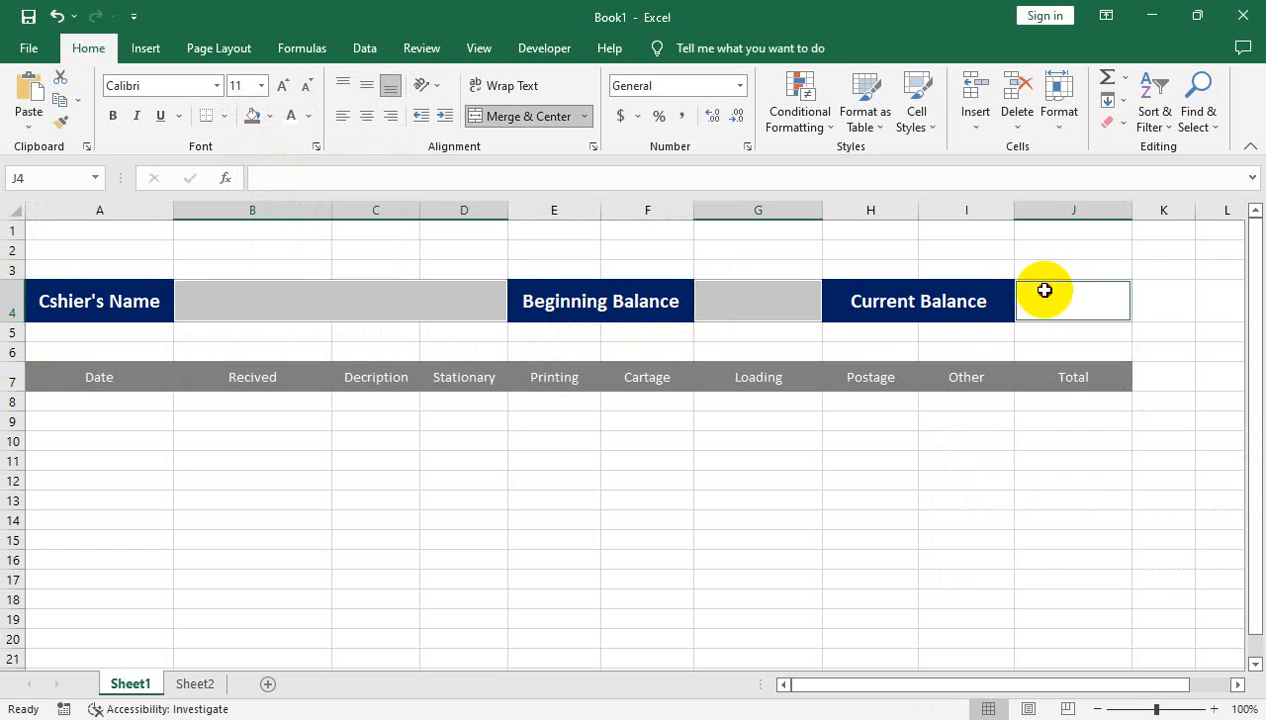
{"action": "left_click", "coordinate": [268, 117]}
{"action": "left_click", "coordinate": [281, 186]}
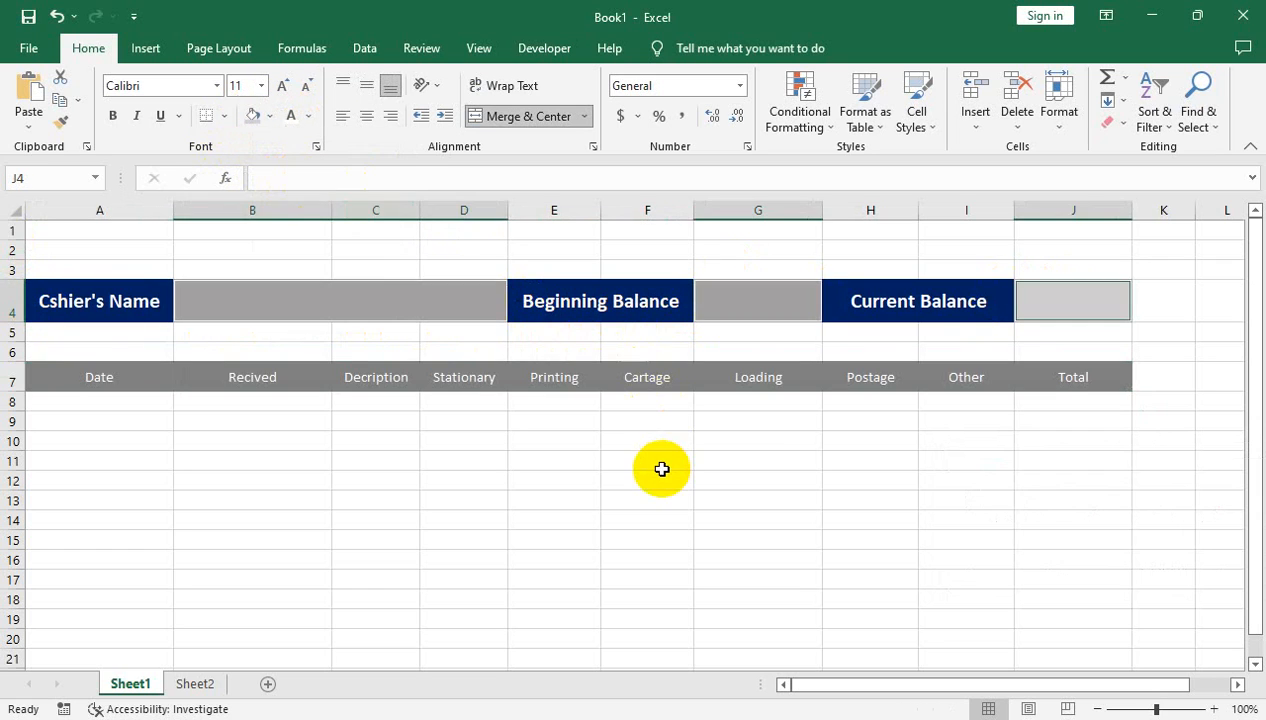
{"action": "left_click", "coordinate": [656, 462]}
Enter 1-Nov-22 in A8 and extend the daily date series down to A17.
{"action": "left_click", "coordinate": [112, 404]}
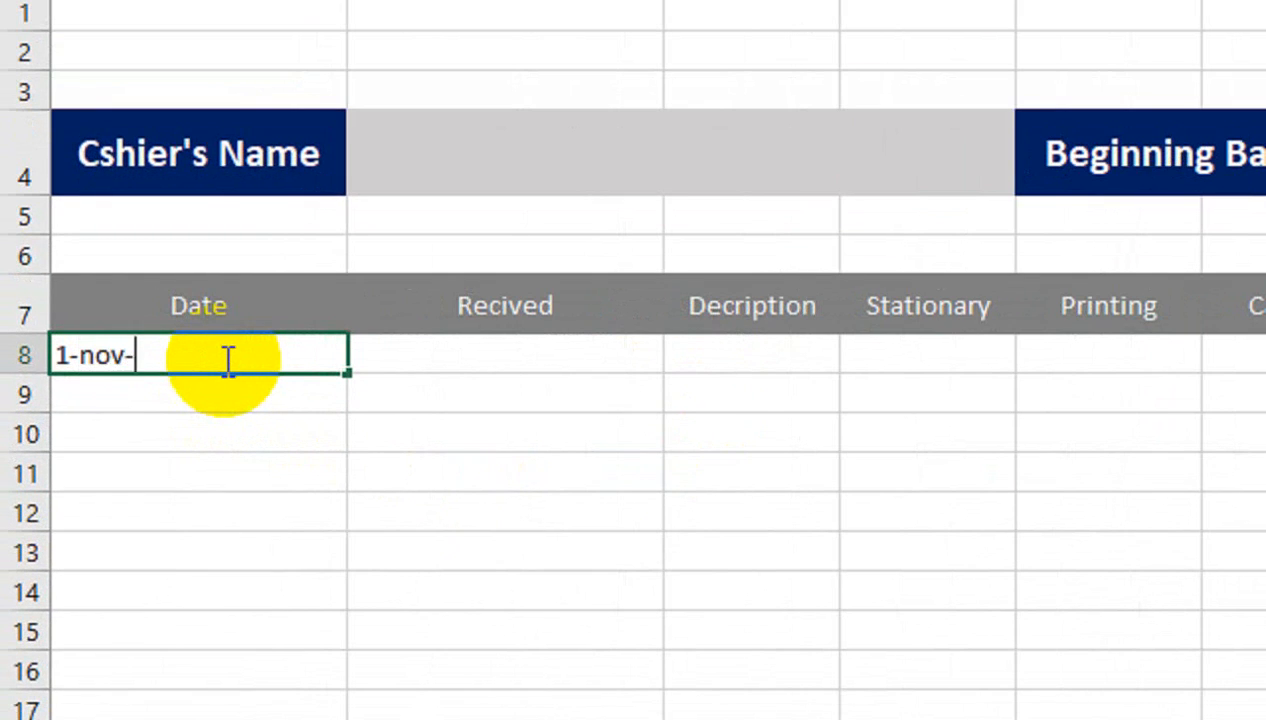
{"action": "type", "text": "1-nov-22"}
{"action": "key", "text": "Return"}
{"action": "left_click", "coordinate": [250, 362]}
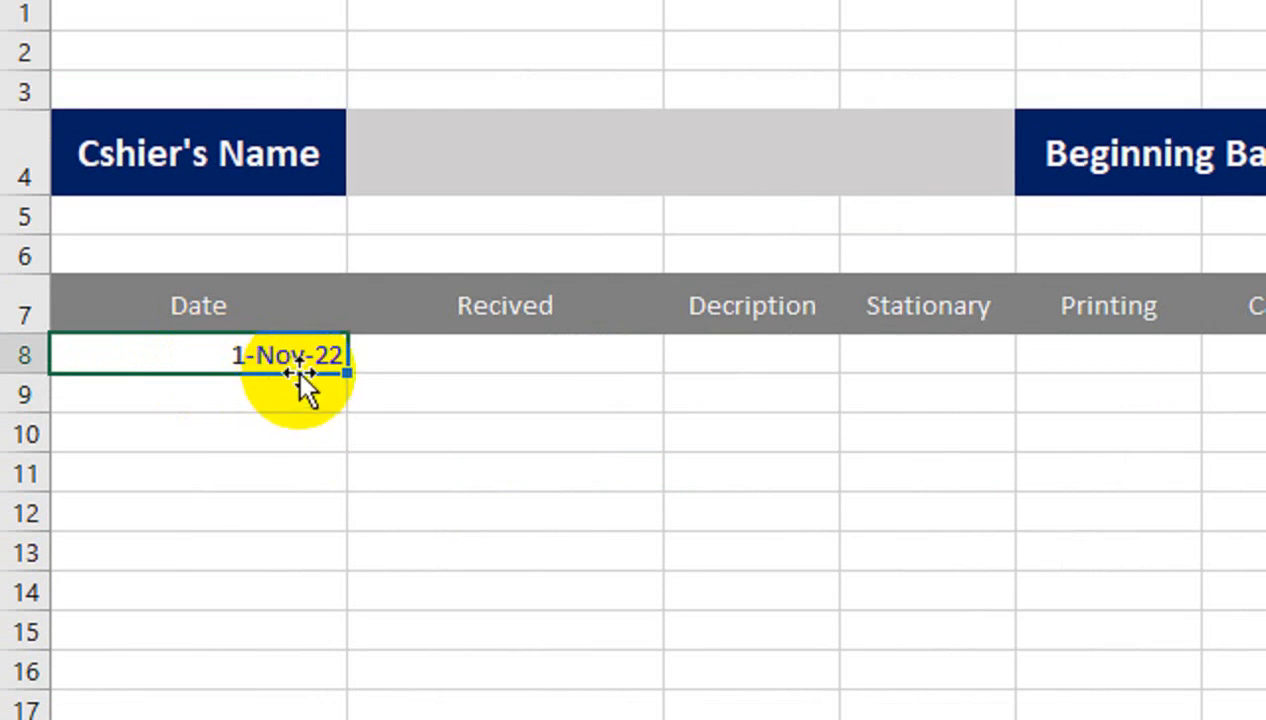
{"action": "left_click_drag", "start_coordinate": [346, 371], "coordinate": [359, 719]}
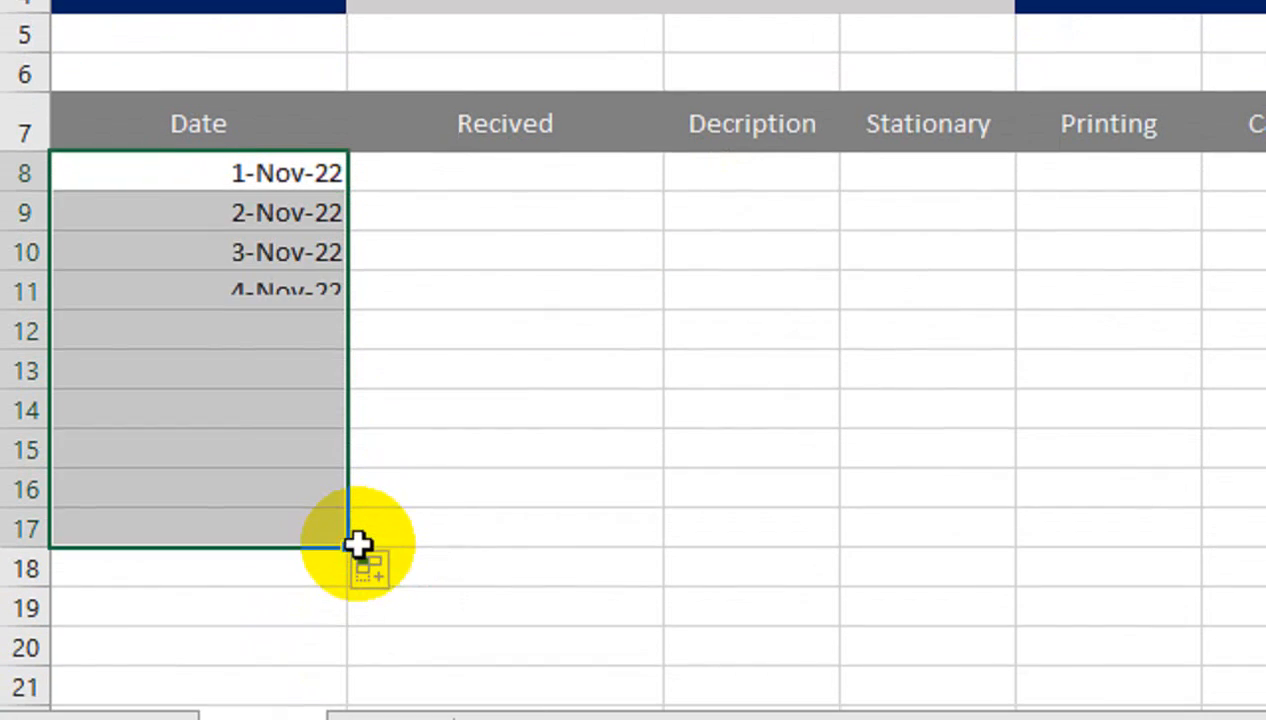
{"action": "scroll", "coordinate": [280, 719], "scroll_direction": "down", "scroll_amount": 1}
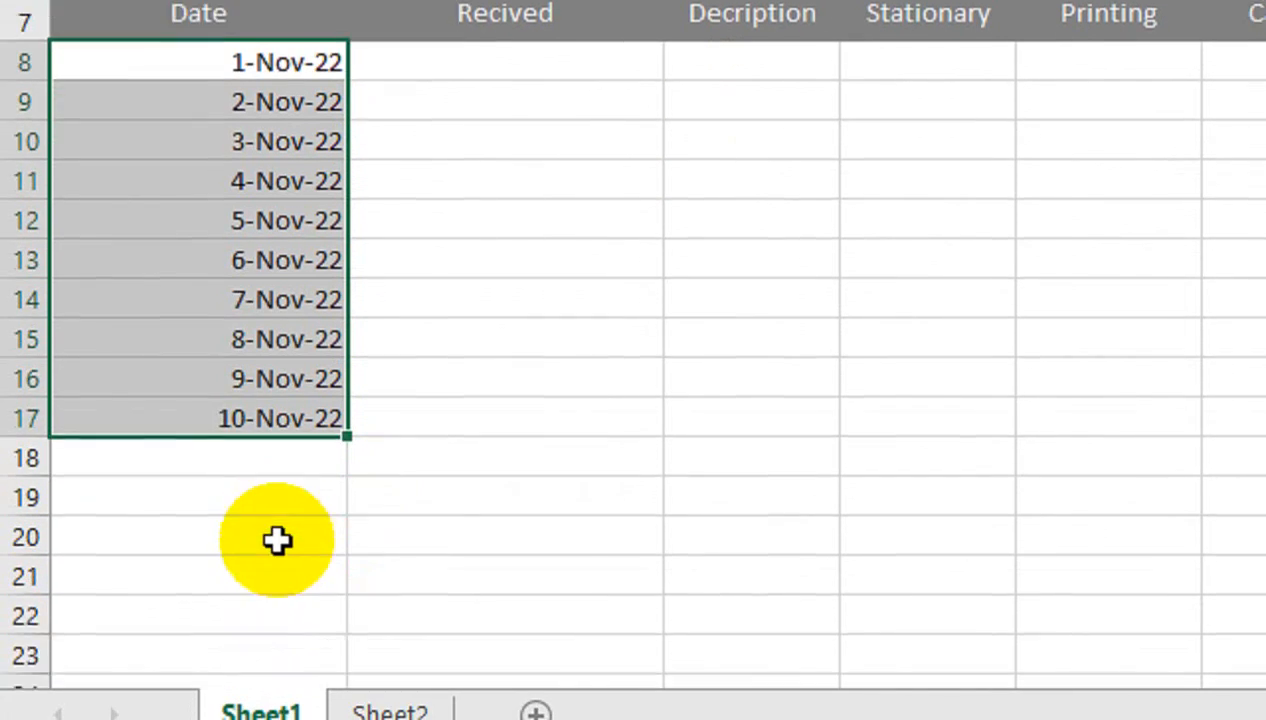
Enter 15-Nov-22 in A18 and extend the daily date series down to A21.
{"action": "left_click", "coordinate": [316, 426]}
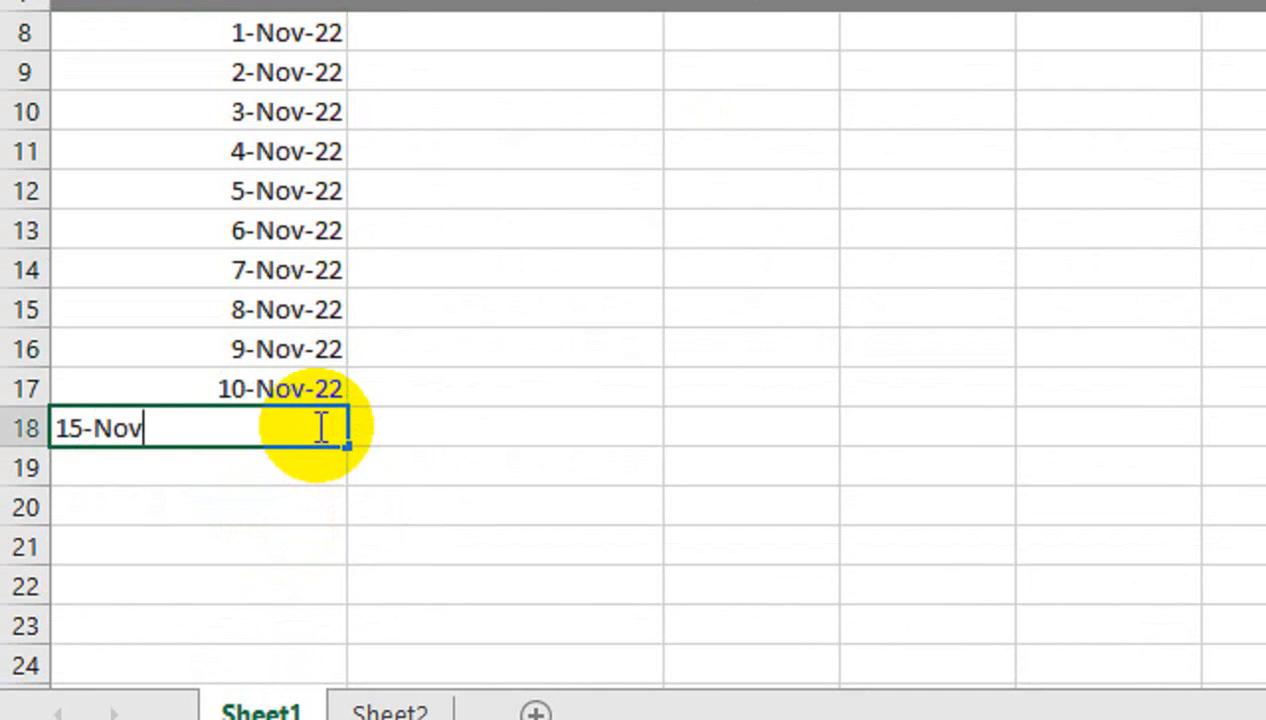
{"action": "key", "text": "Return"}
{"action": "left_click", "coordinate": [316, 426]}
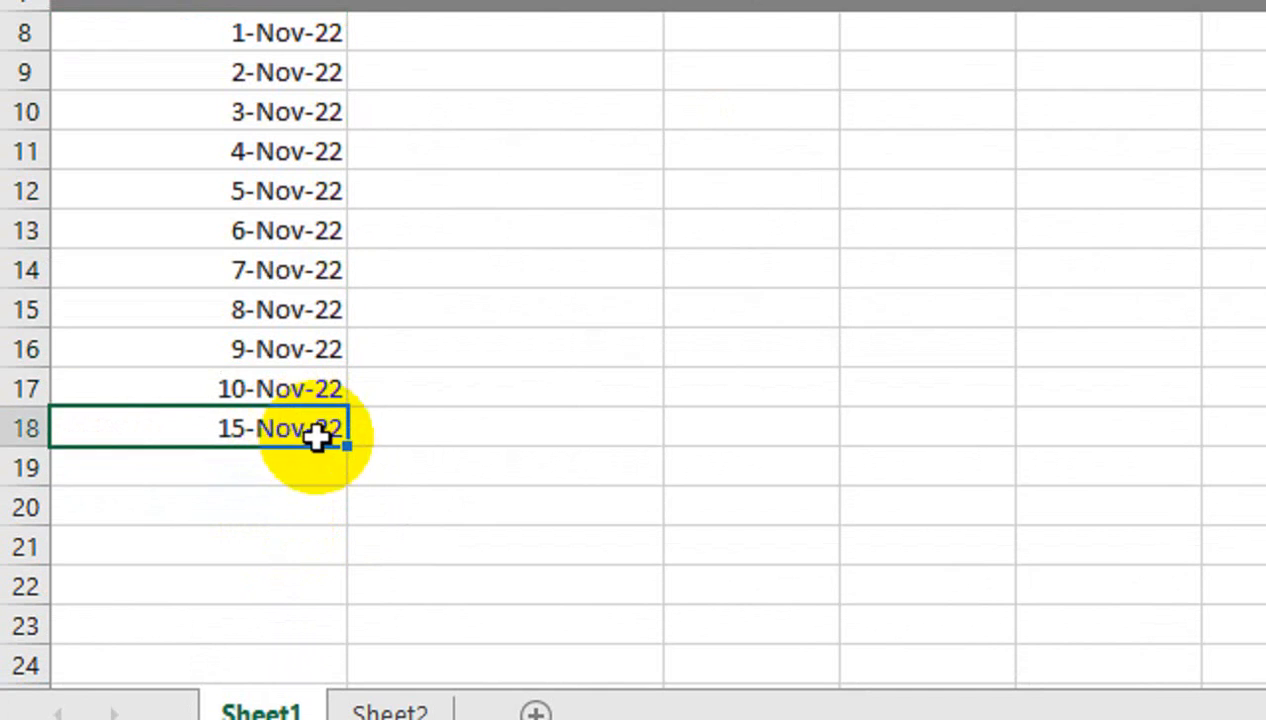
{"action": "left_click_drag", "start_coordinate": [342, 444], "coordinate": [342, 567]}
{"action": "scroll", "coordinate": [344, 568], "scroll_direction": "down", "scroll_amount": 2}
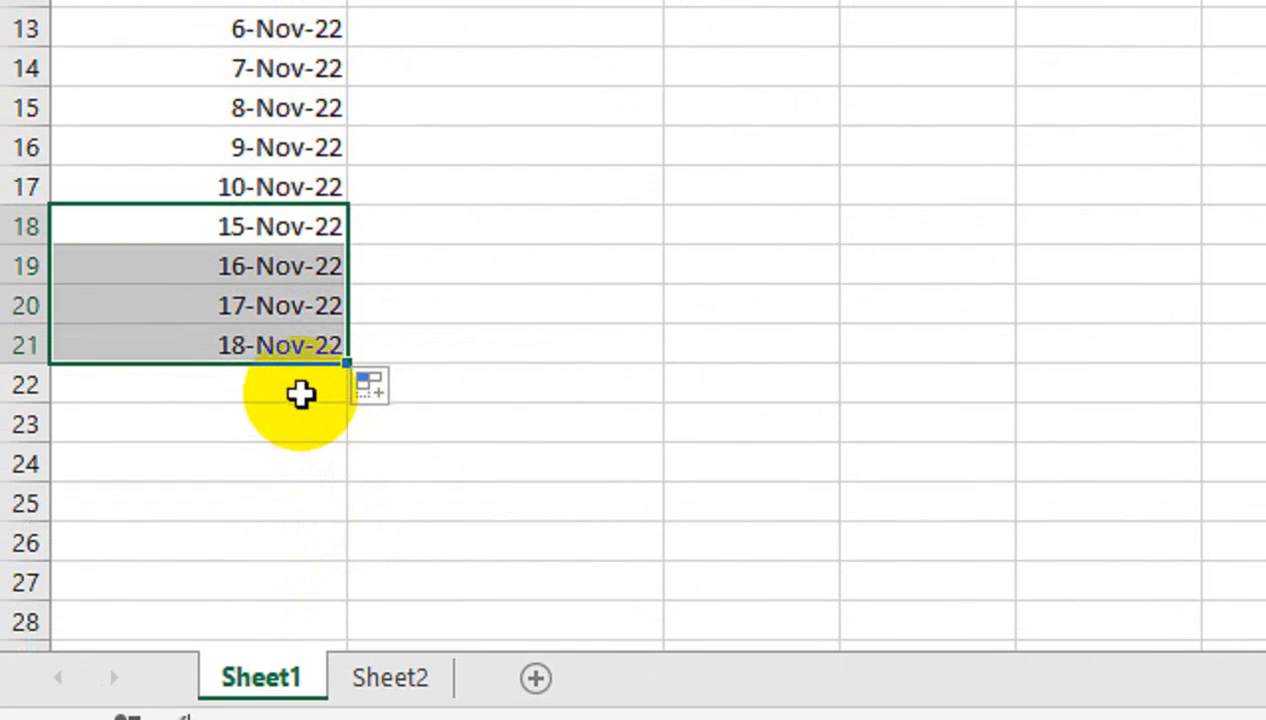
Enter 25-Nov-22 in A22 and extend the daily date series down to A28.
{"action": "left_click", "coordinate": [300, 387]}
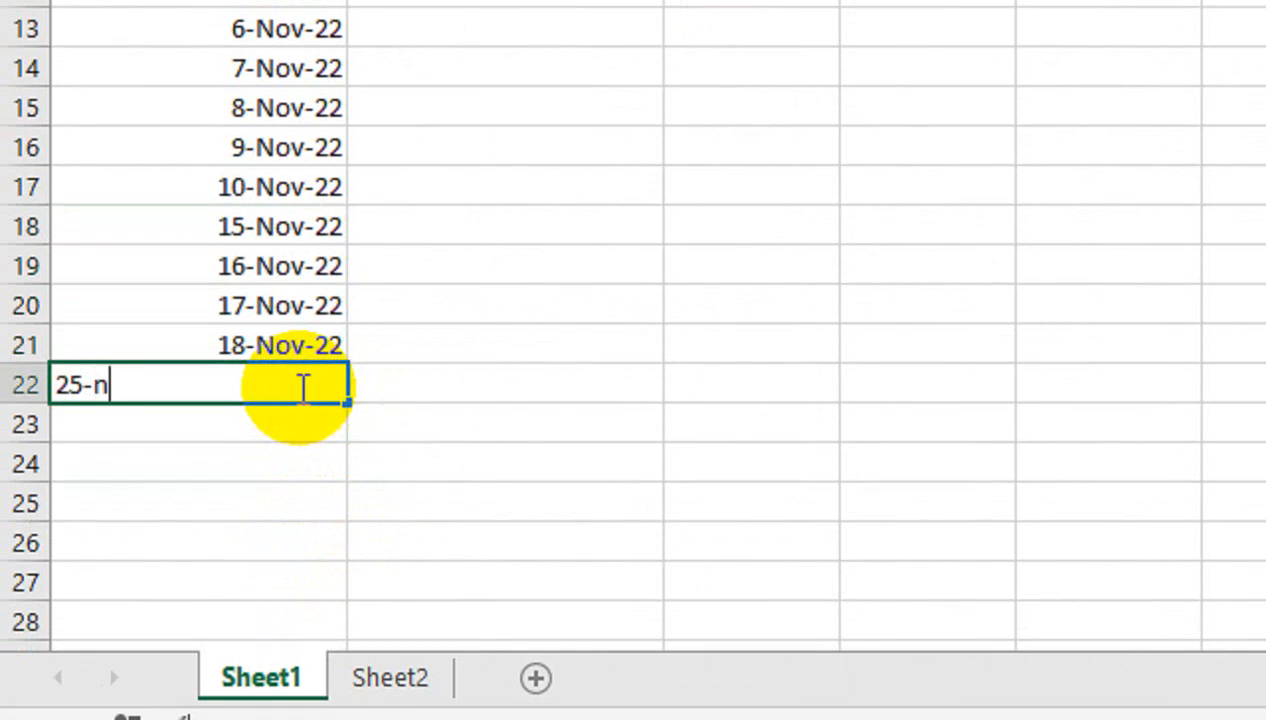
{"action": "type", "text": "25-nov-22"}
{"action": "key", "text": "Return"}
{"action": "left_click", "coordinate": [302, 387]}
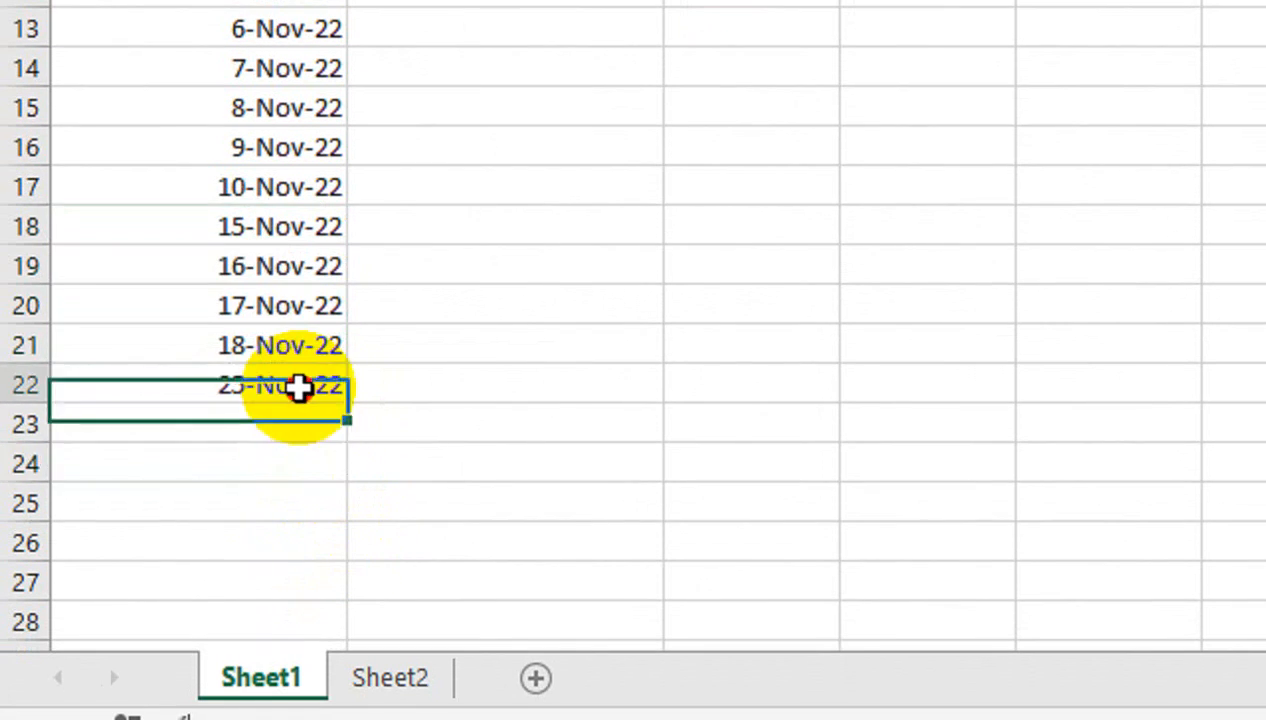
{"action": "left_click_drag", "start_coordinate": [344, 404], "coordinate": [345, 602]}
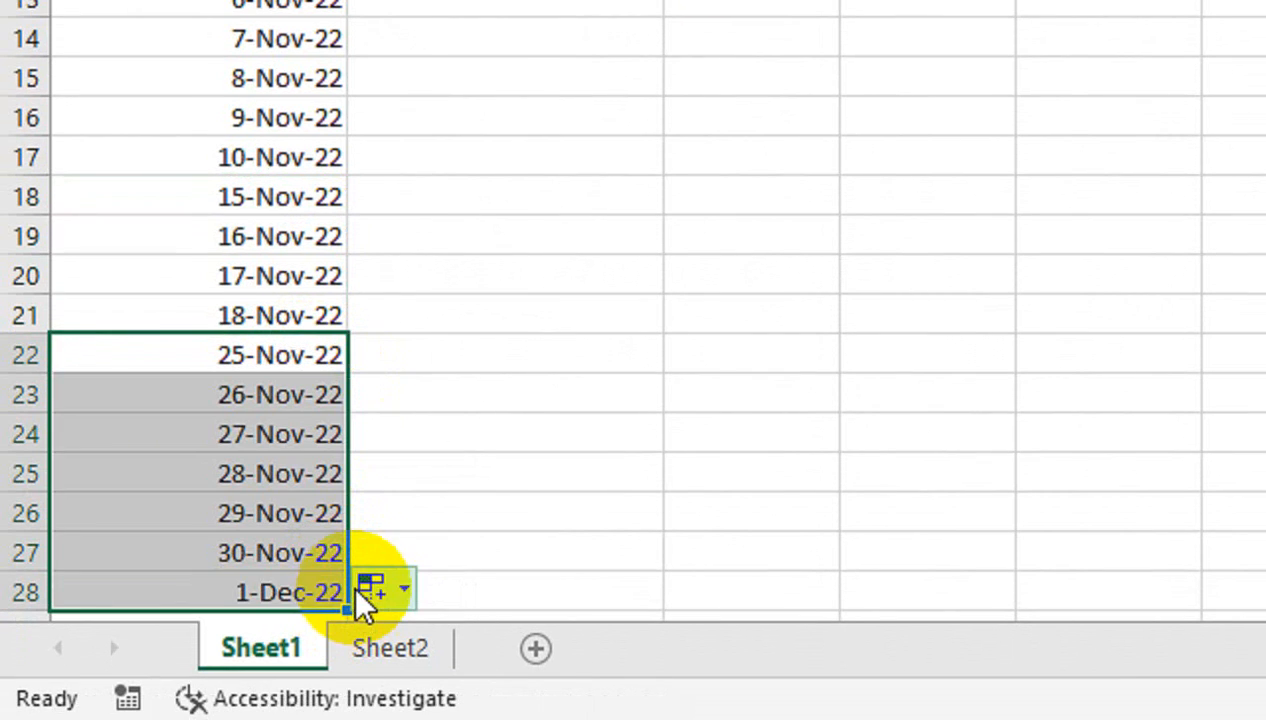
{"action": "left_click", "coordinate": [315, 591]}
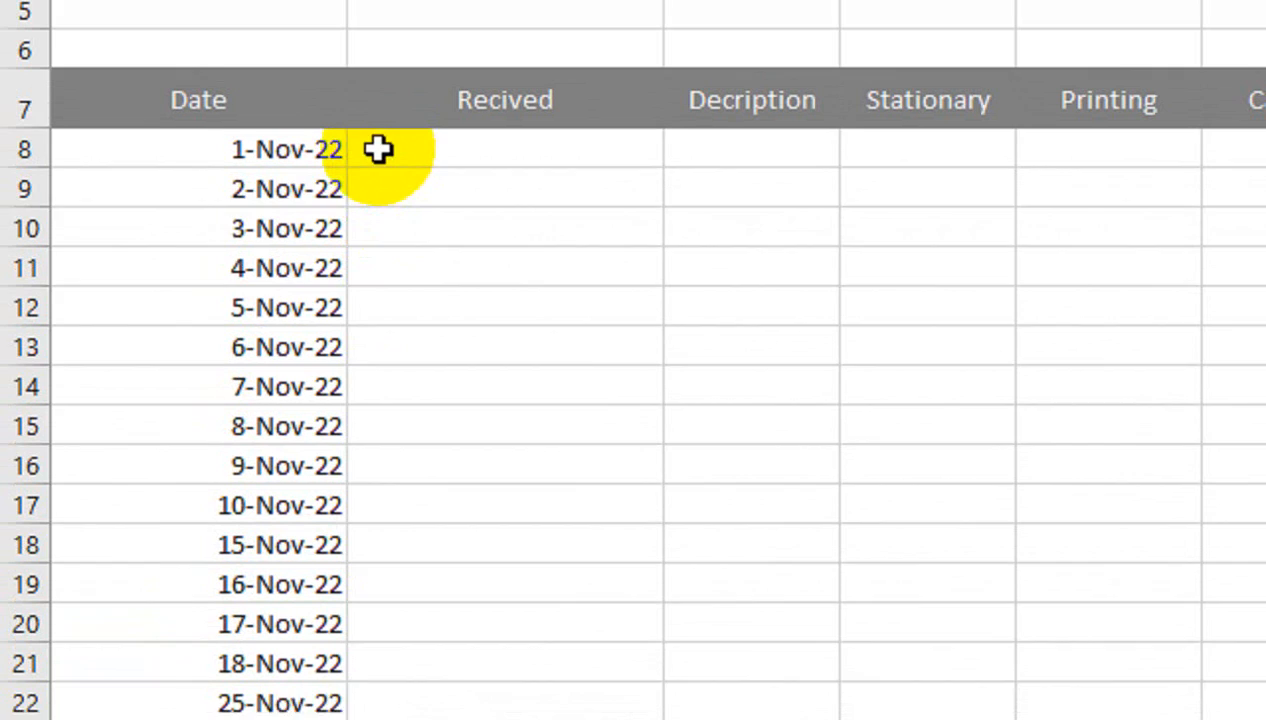
Apply all borders to the table body from A8 across to column J and center its contents horizontally.
{"action": "left_click_drag", "start_coordinate": [305, 176], "coordinate": [1051, 656]}
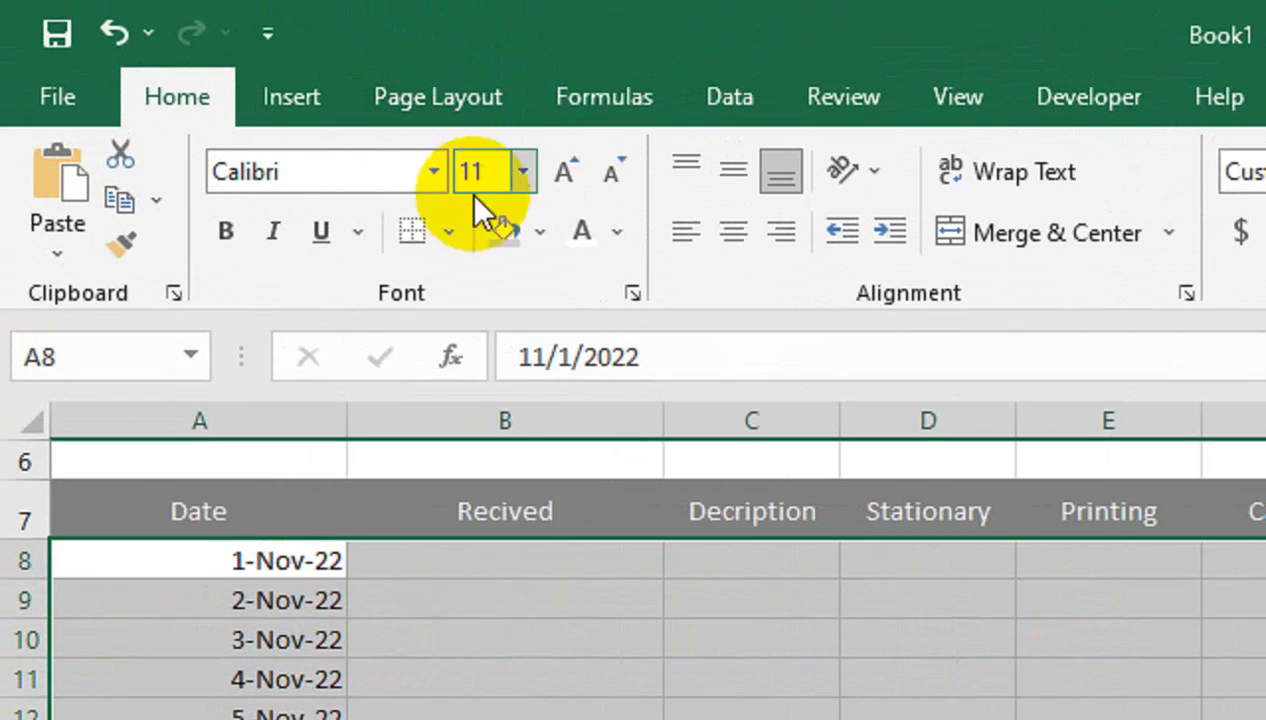
{"action": "left_click", "coordinate": [221, 113]}
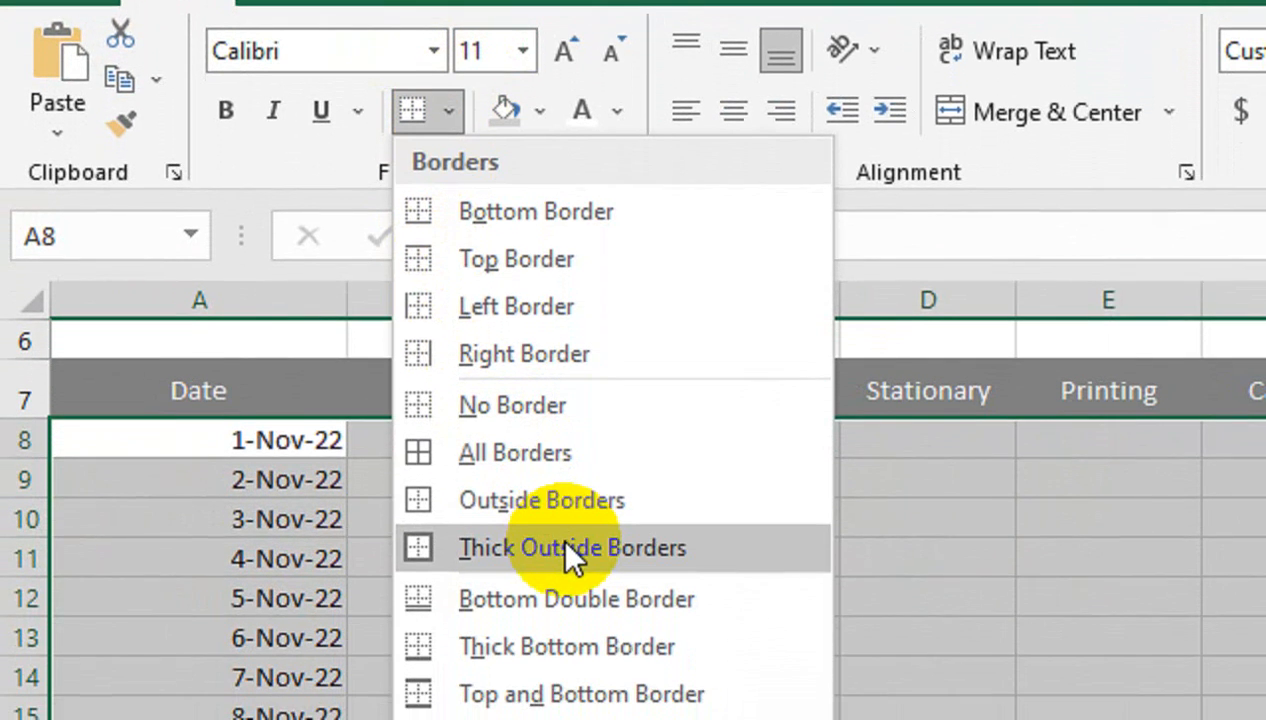
{"action": "left_click", "coordinate": [600, 510]}
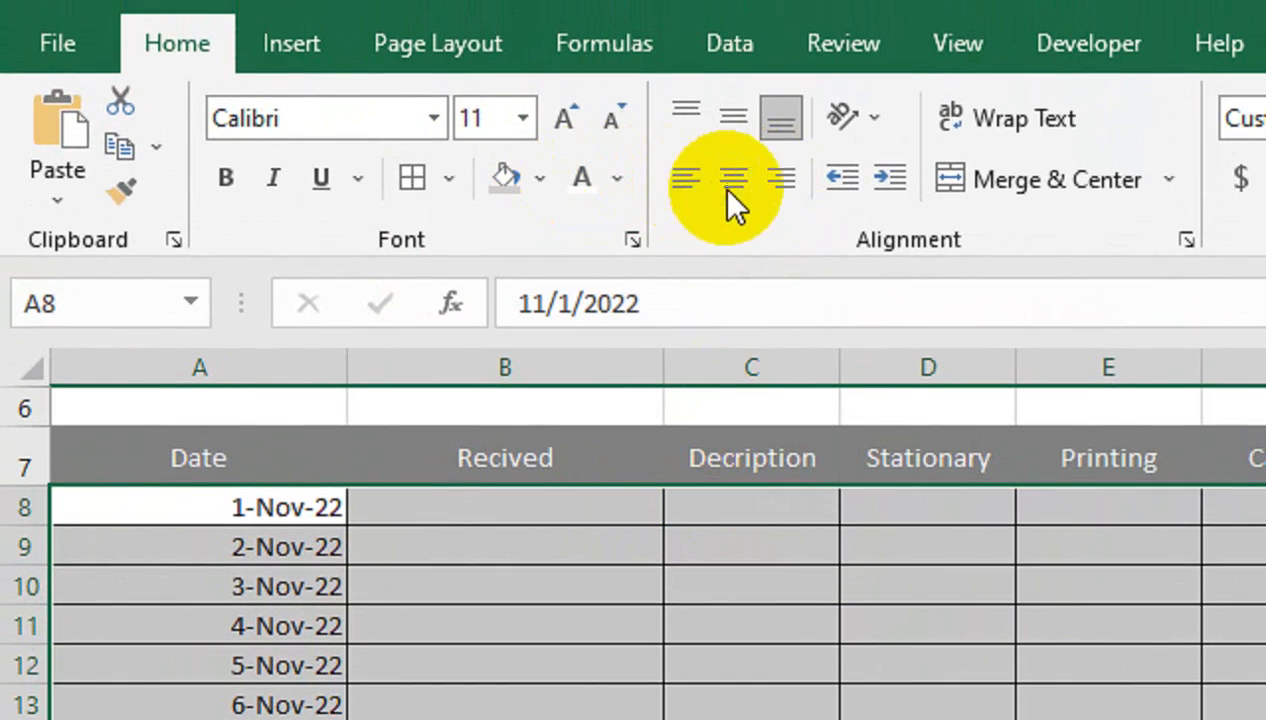
{"action": "left_click", "coordinate": [732, 175]}
{"action": "scroll", "coordinate": [833, 658], "scroll_direction": "up", "scroll_amount": 2}
{"action": "left_click", "coordinate": [862, 668]}
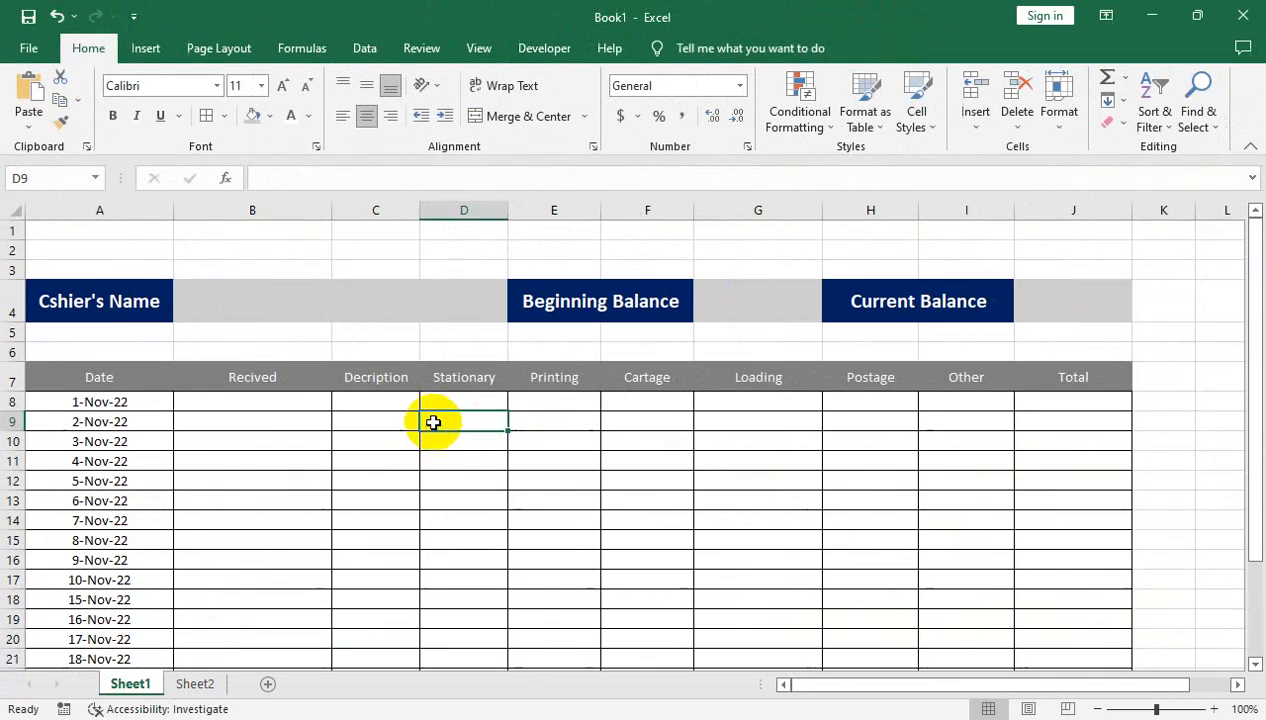
Format the header row A7:J7 in bold at 16 pt.
{"action": "left_click", "coordinate": [539, 640]}
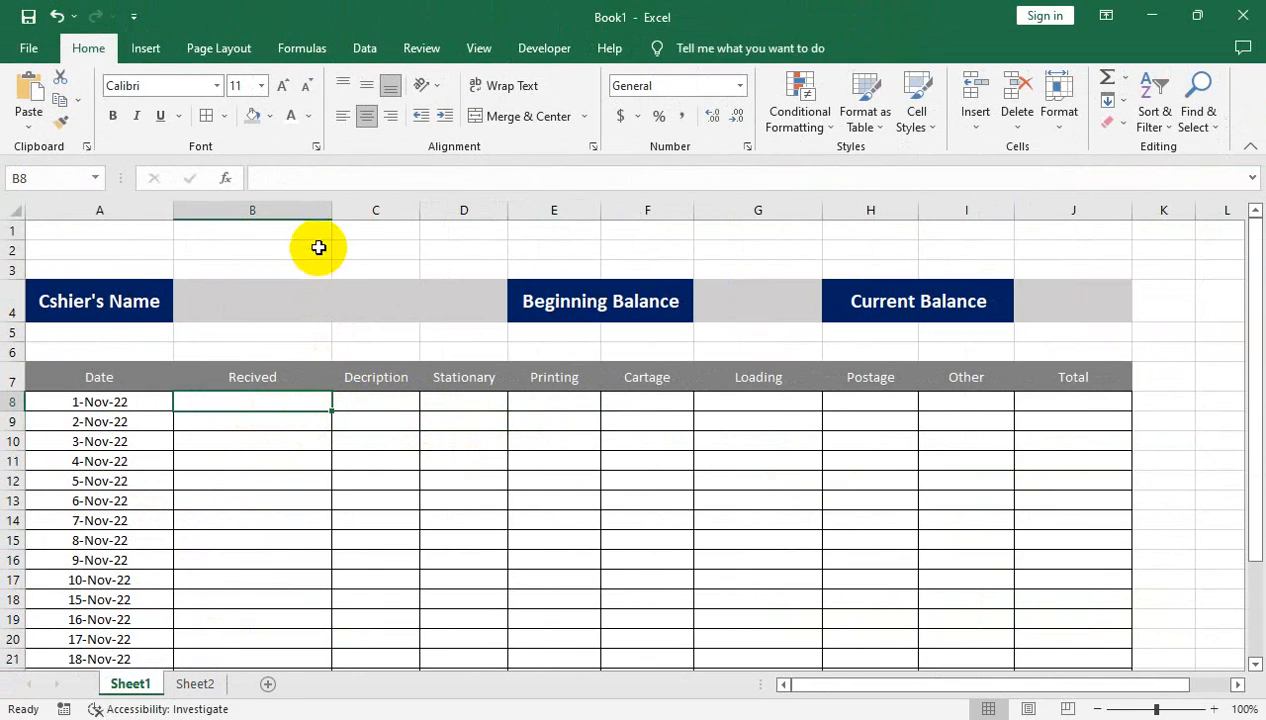
{"action": "left_click_drag", "start_coordinate": [150, 377], "coordinate": [1040, 375]}
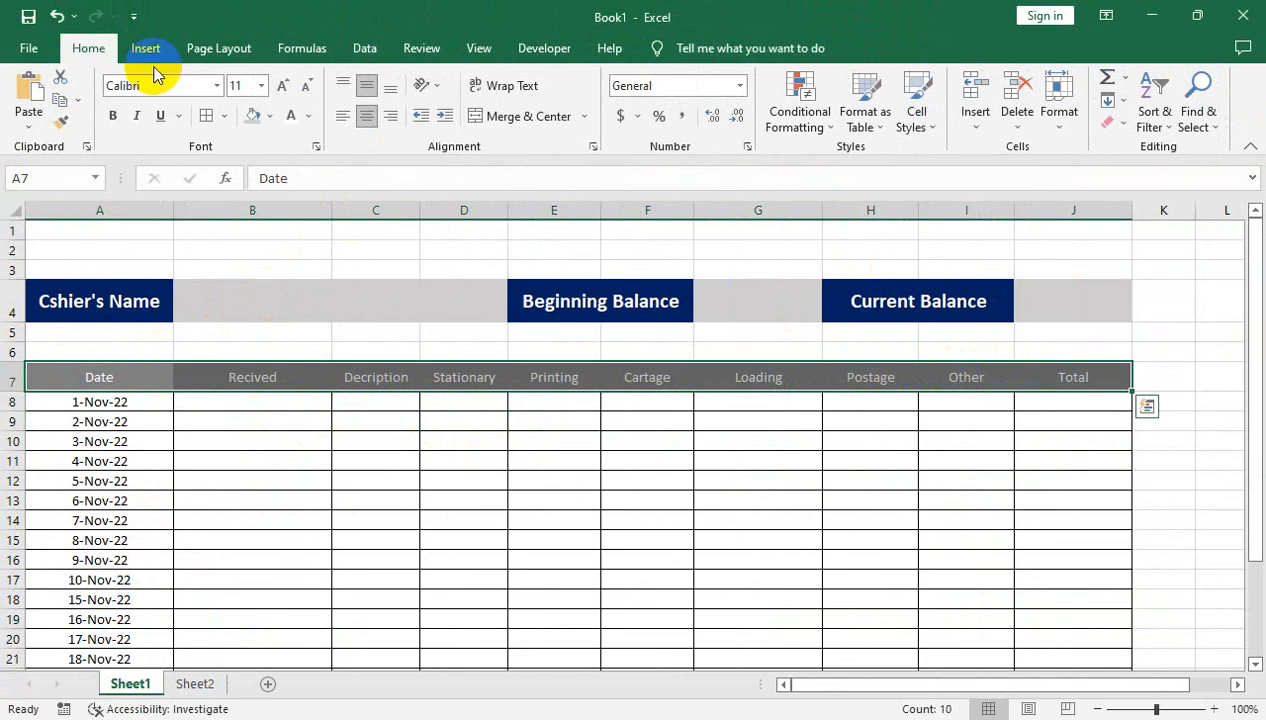
{"action": "left_click", "coordinate": [283, 85]}
{"action": "left_click", "coordinate": [283, 85]}
{"action": "left_click", "coordinate": [283, 85]}
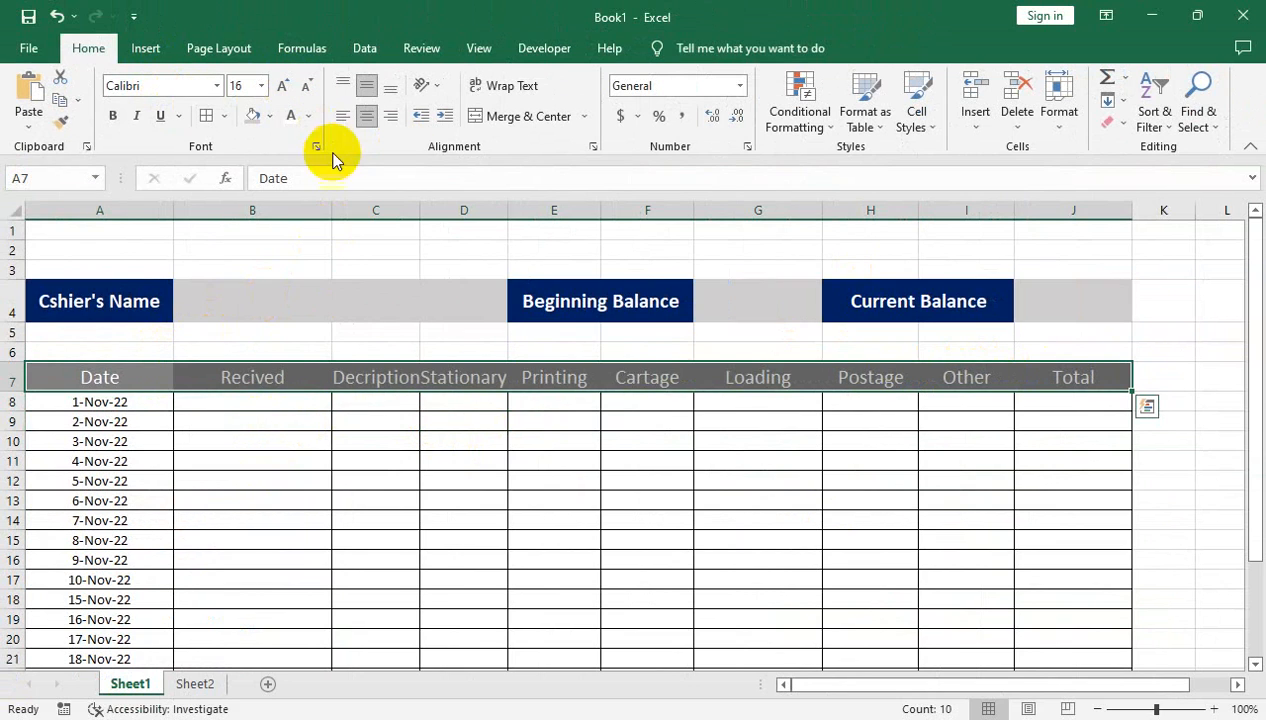
{"action": "left_click", "coordinate": [113, 116]}
Widen the Decription and Stationary columns to fit their headings and fill the header row with black.
{"action": "double_click", "coordinate": [420, 210]}
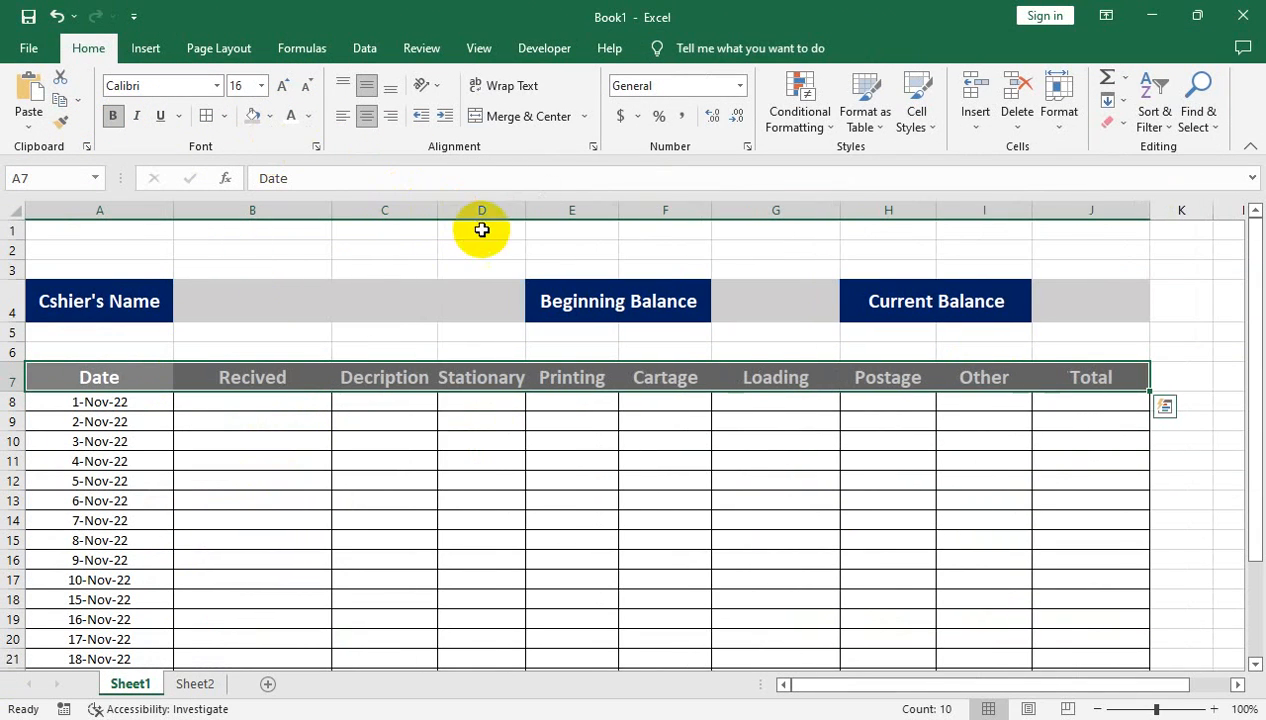
{"action": "left_click_drag", "start_coordinate": [514, 211], "coordinate": [548, 215]}
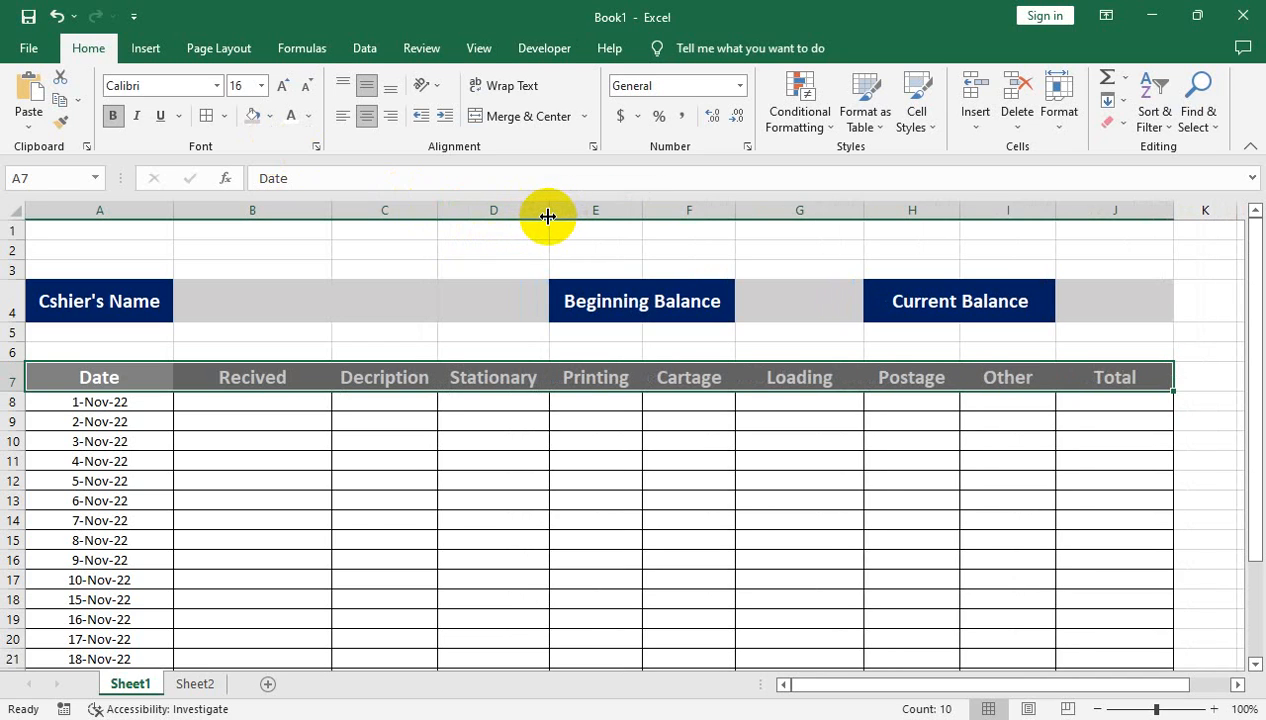
{"action": "left_click", "coordinate": [268, 116]}
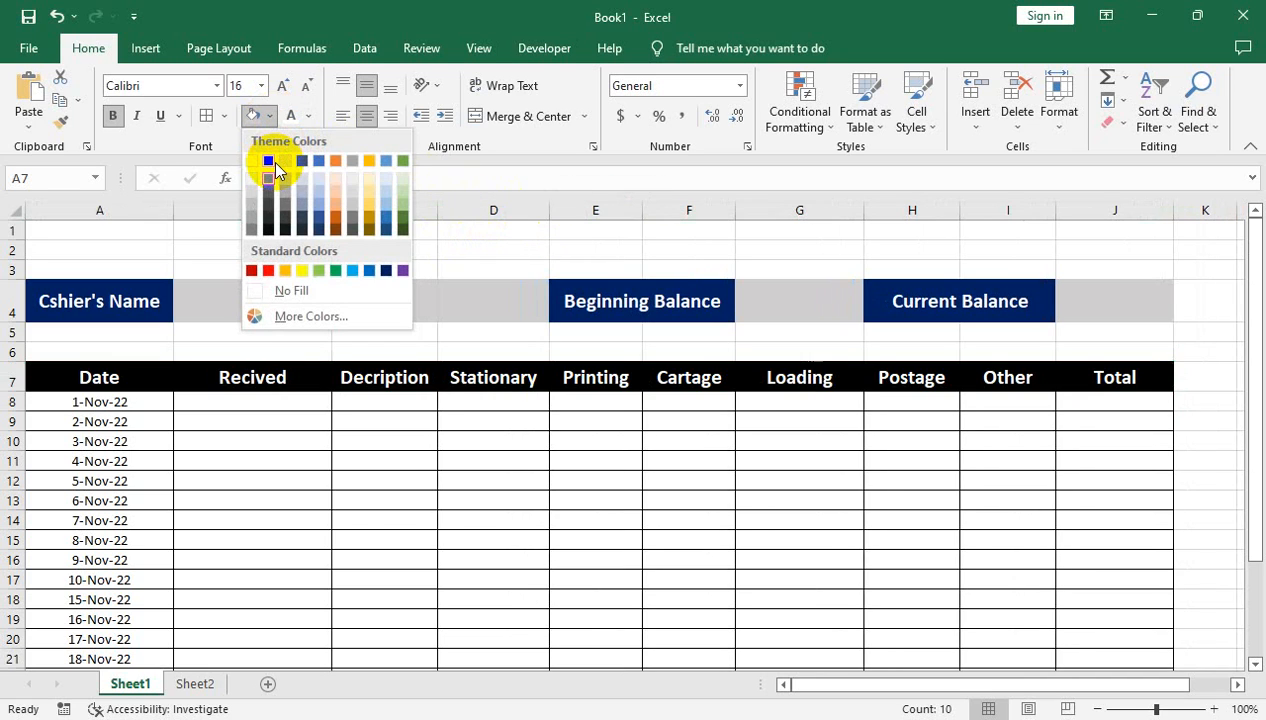
{"action": "left_click", "coordinate": [272, 163]}
{"action": "left_click", "coordinate": [904, 424]}
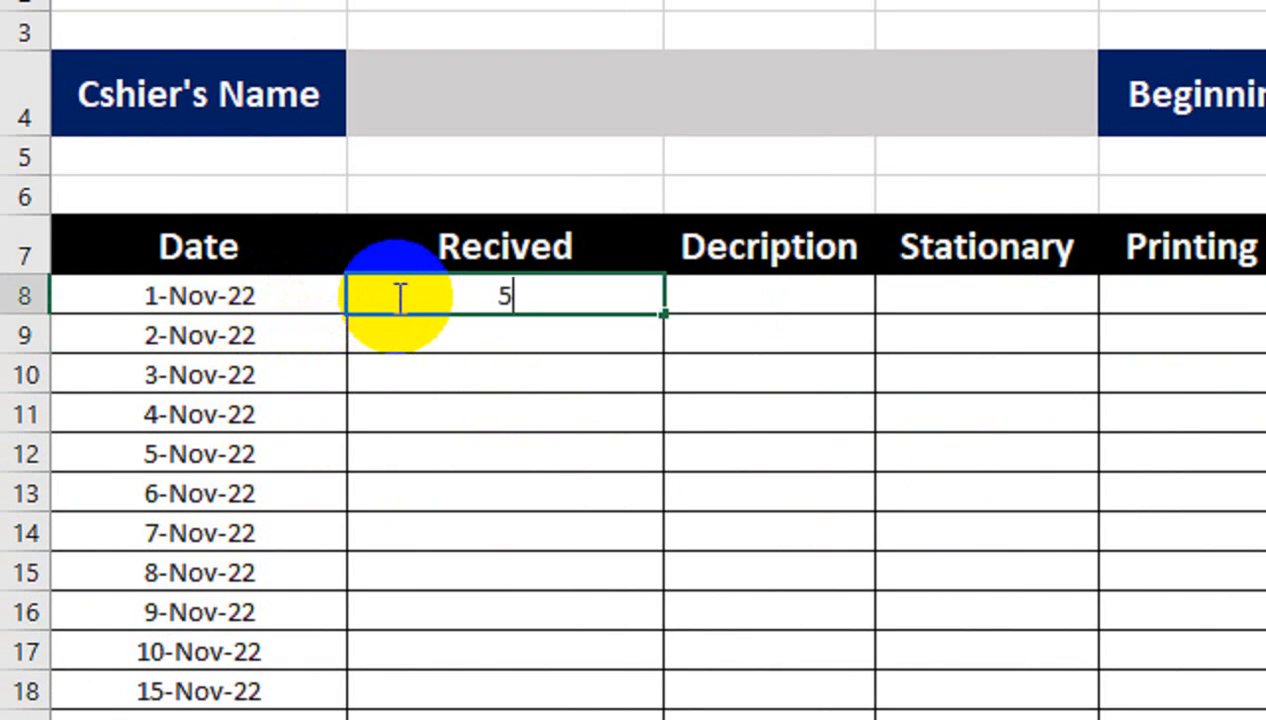
Enter received amounts of 5000 for 1-Nov-22 and 10000 for 6-Nov-22, and narrow the Recived column slightly.
{"action": "key", "text": "Down"}
{"action": "key", "text": "Down"}
{"action": "key", "text": "Down"}
{"action": "key", "text": "Down"}
{"action": "key", "text": "Down"}
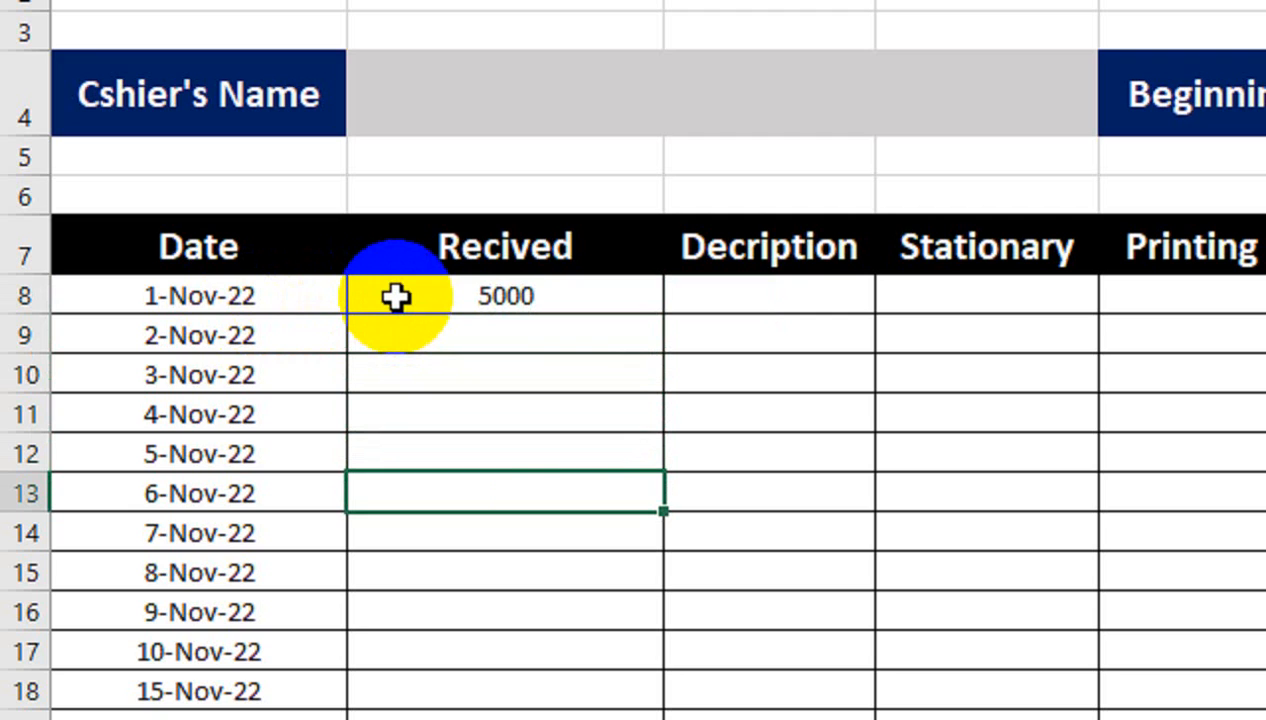
{"action": "key", "text": "Return"}
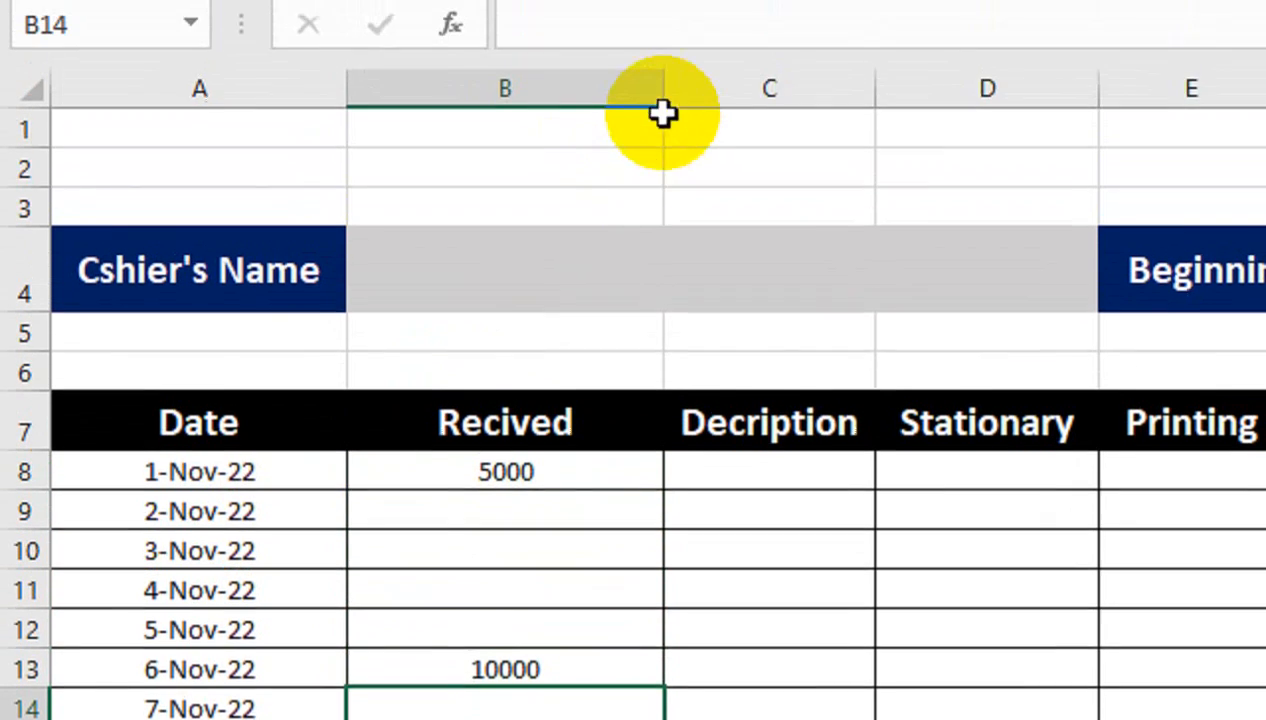
{"action": "left_click_drag", "start_coordinate": [661, 184], "coordinate": [644, 184]}
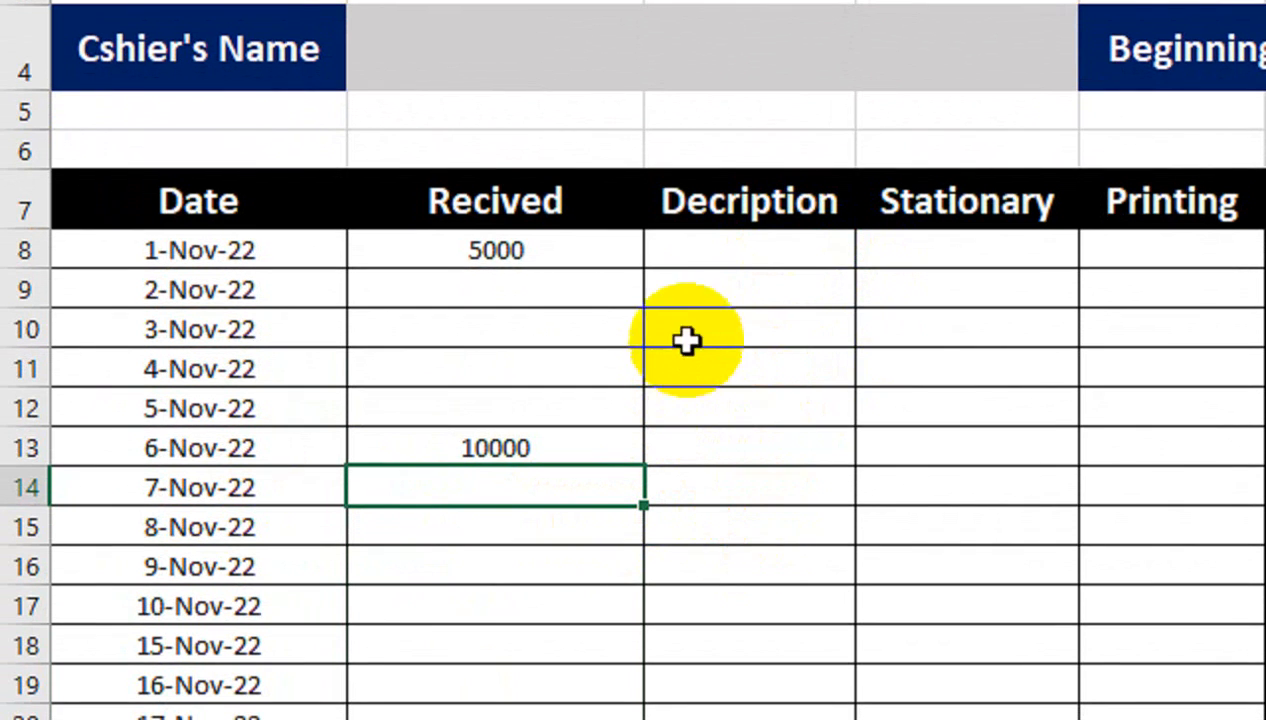
Enter stationary expenses of 150, 220 and 320 for 1-Nov-22 to 3-Nov-22 in D8:D10.
{"action": "left_click", "coordinate": [945, 246]}
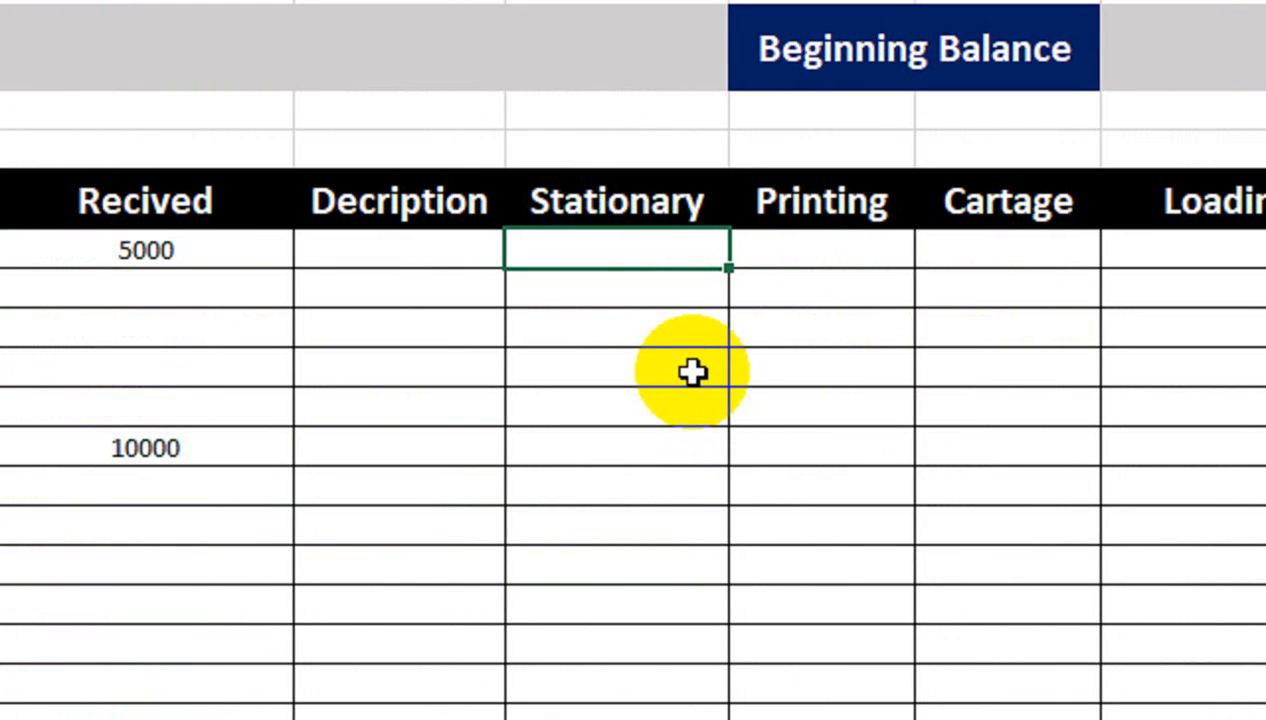
{"action": "type", "text": "150"}
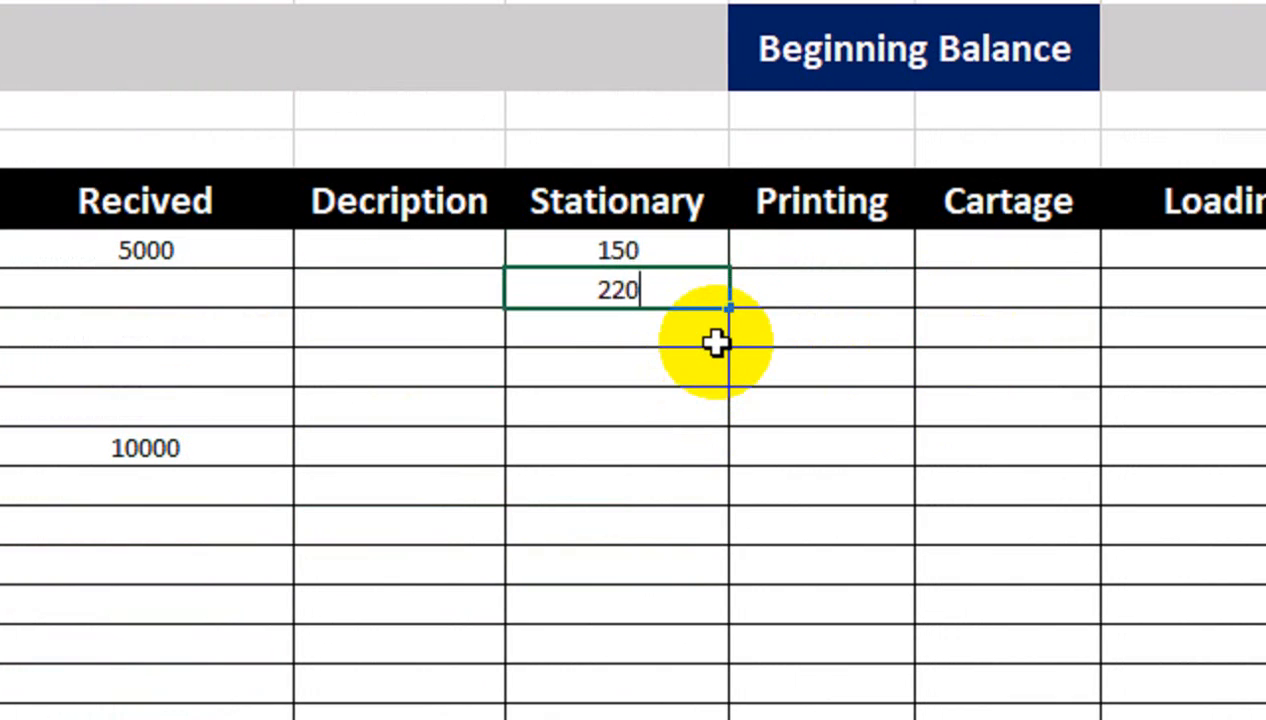
{"action": "type", "text": "320"}
{"action": "key", "text": "Return"}
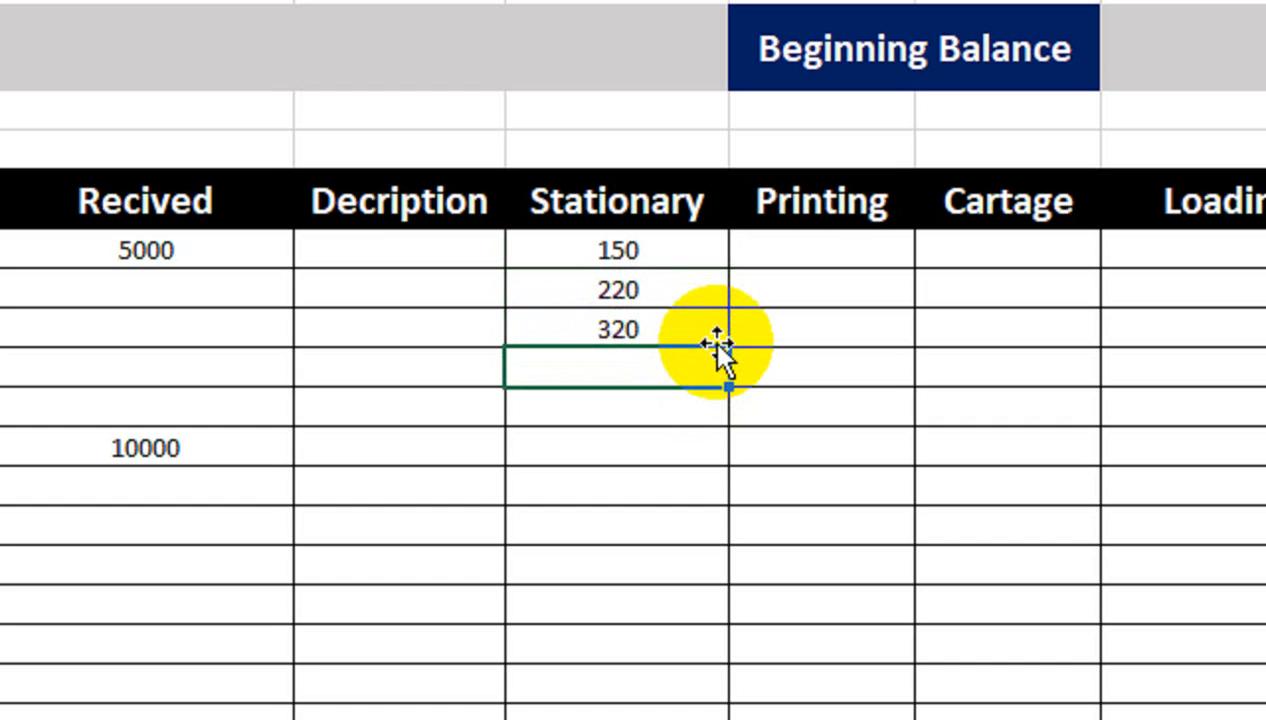
Enter printing expenses of 150, 80 and 60 in E8:E10 and a cartage expense of 450 in F9.
{"action": "key", "text": "Right"}
{"action": "key", "text": "Up"}
{"action": "key", "text": "Up"}
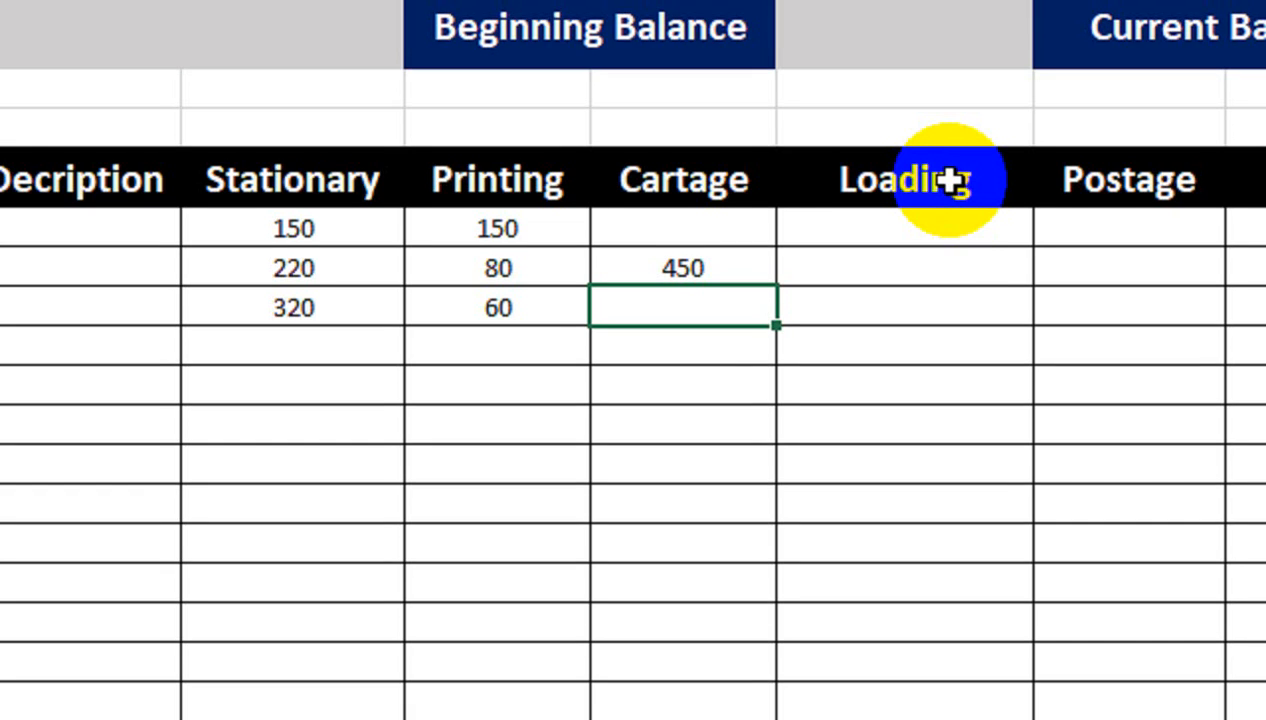
Enter loading expenses of 200, 350 and 145 for the first three dates in G8:G10.
{"action": "left_click", "coordinate": [938, 238]}
{"action": "type", "text": "200"}
{"action": "key", "text": "Return"}
{"action": "type", "text": "3"}
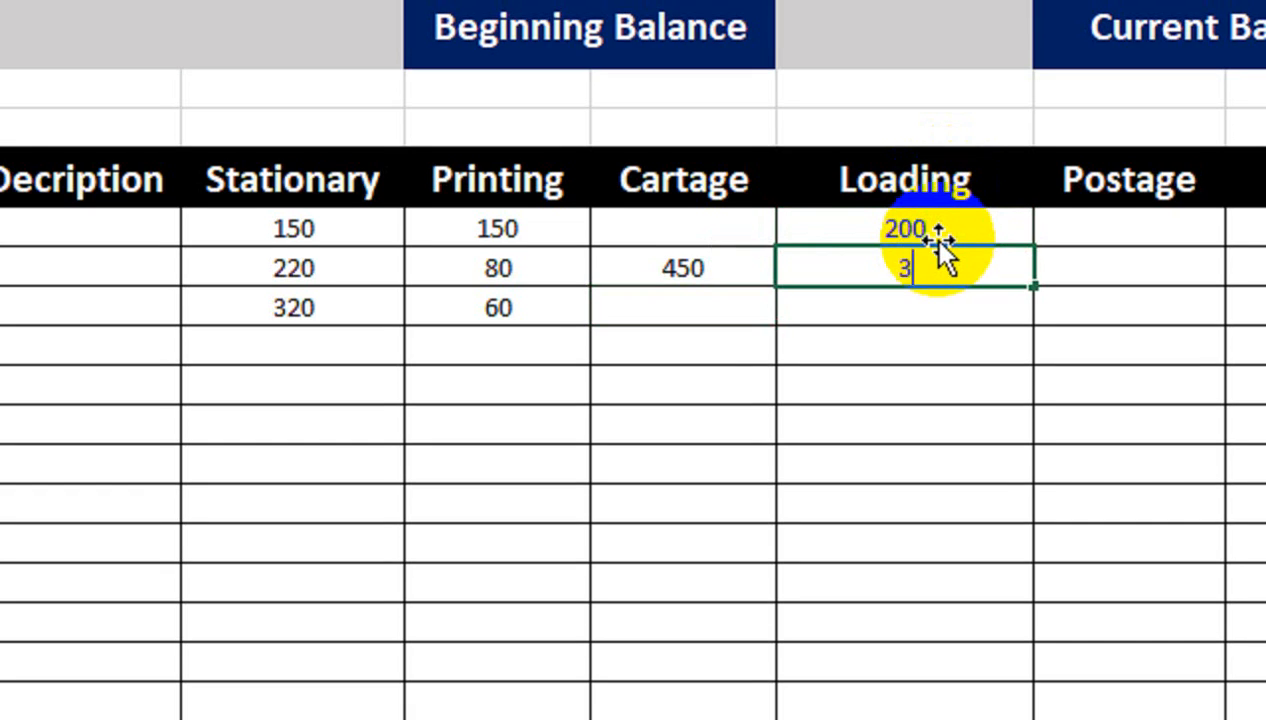
{"action": "type", "text": "50"}
{"action": "key", "text": "Return"}
{"action": "type", "text": "145"}
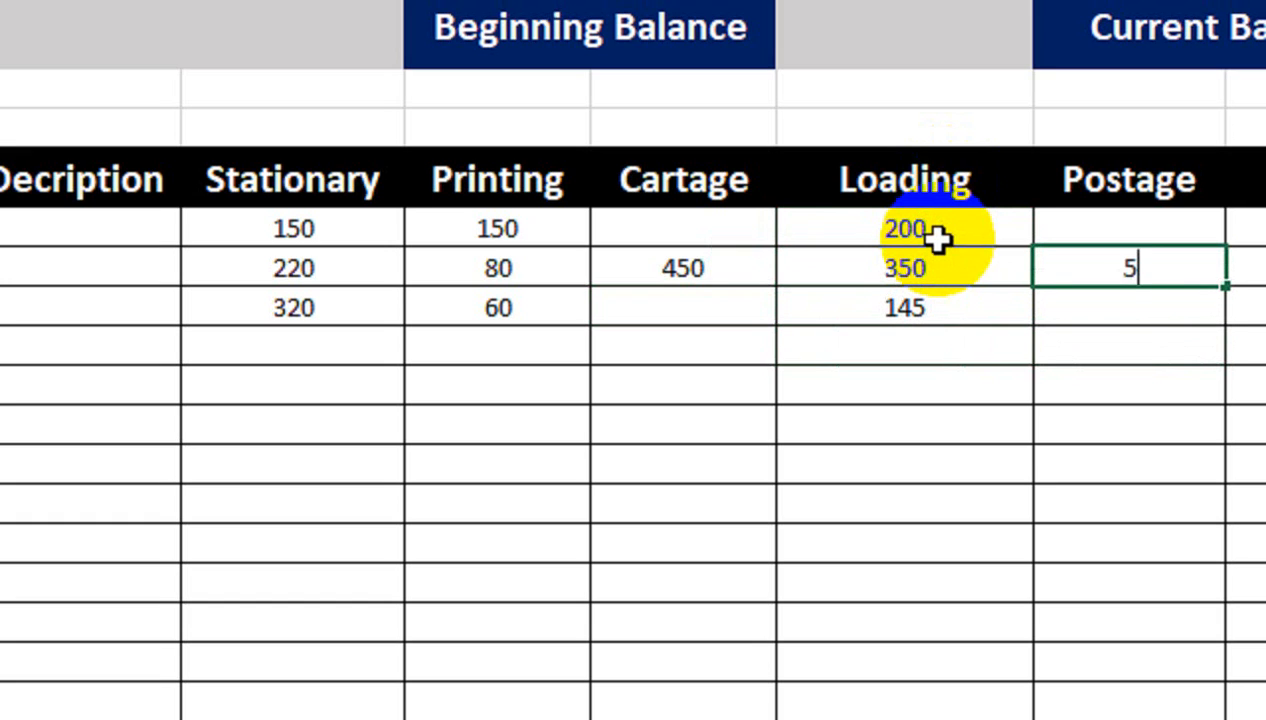
Enter a postage expense of 500 in H9 and other expenses of 350, 260 and 500 in I8:I10.
{"action": "left_click", "coordinate": [944, 232]}
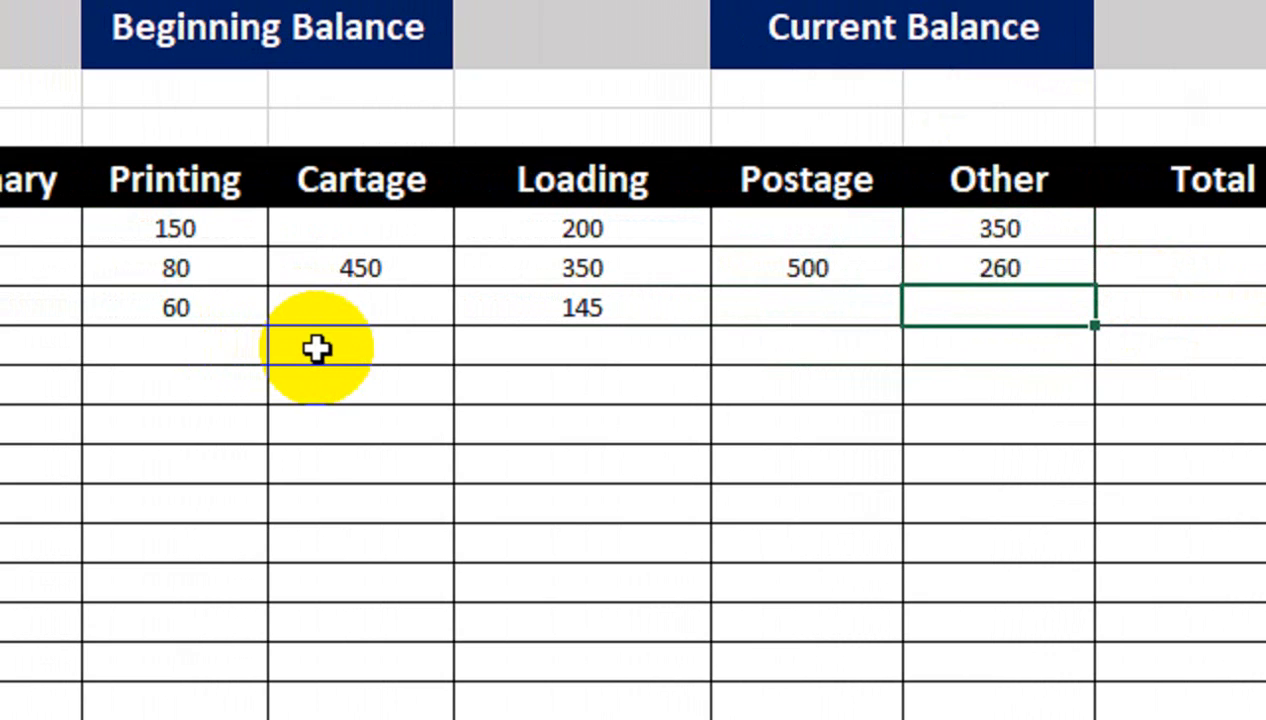
{"action": "type", "text": "500"}
{"action": "key", "text": "Return"}
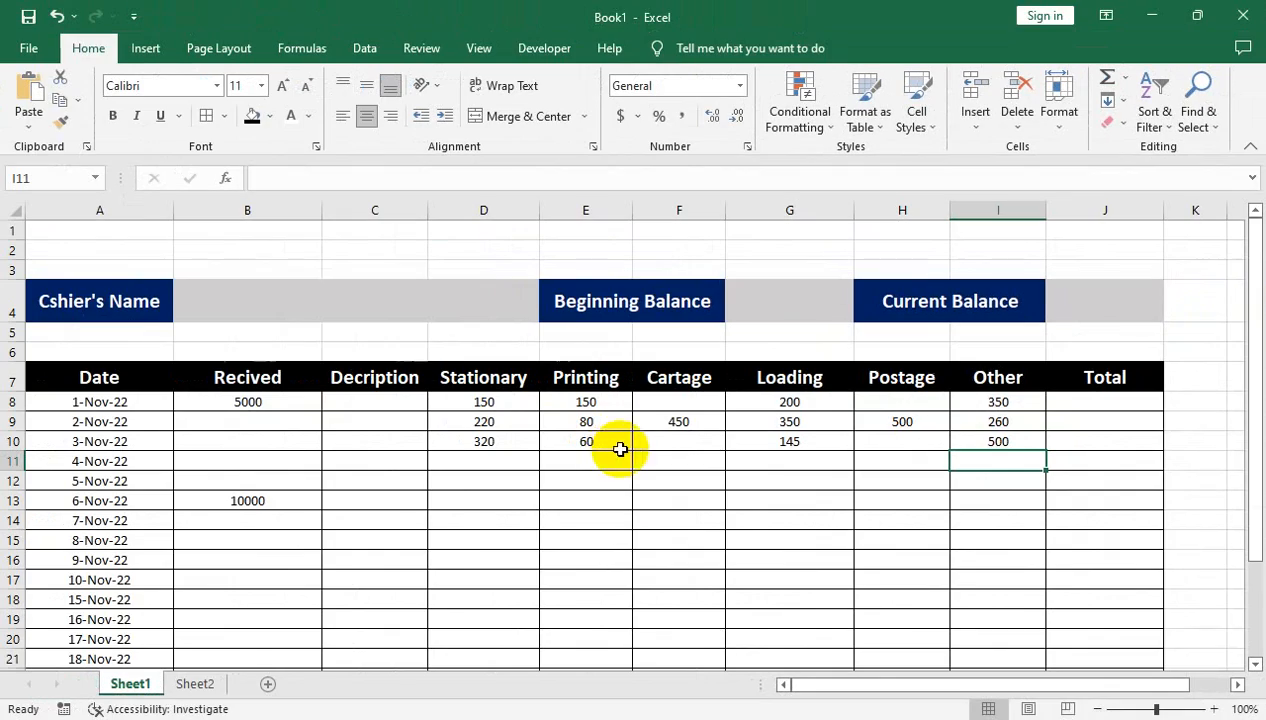
Add the label TOTAL in A28, directly below the last date.
{"action": "scroll", "coordinate": [897, 502], "scroll_direction": "down", "scroll_amount": 3}
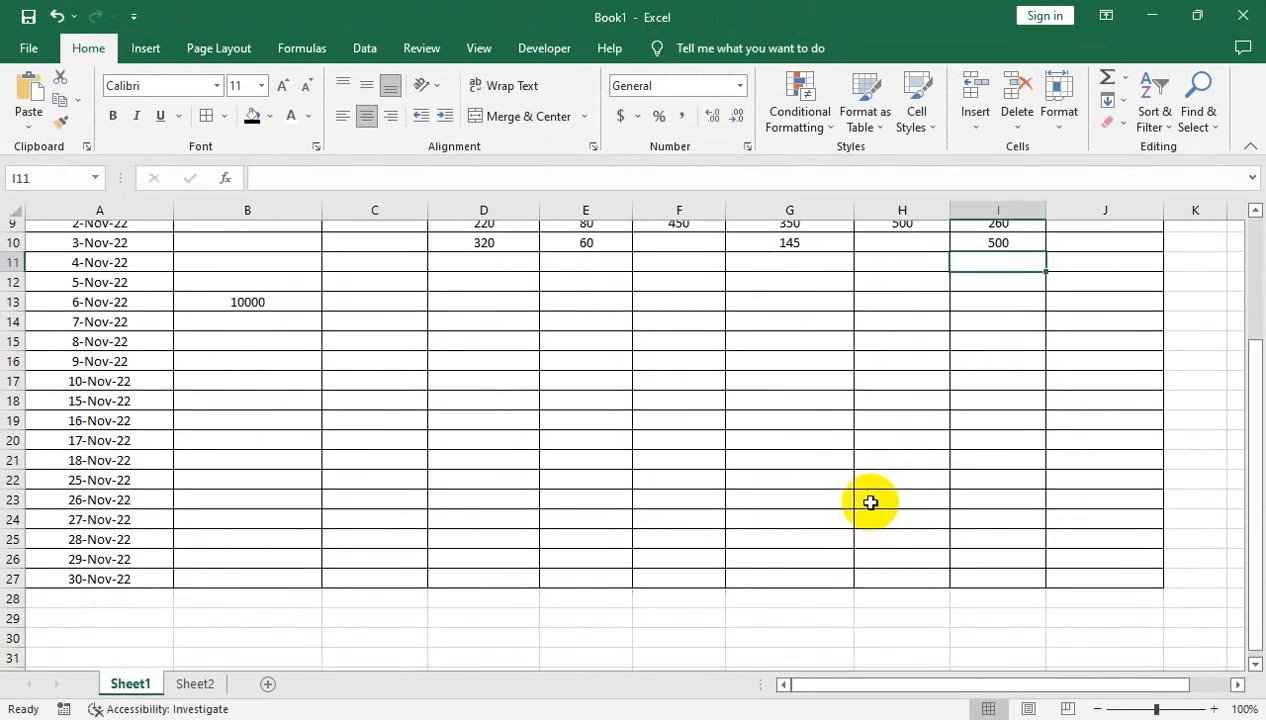
{"action": "scroll", "coordinate": [870, 503], "scroll_direction": "up", "scroll_amount": 1}
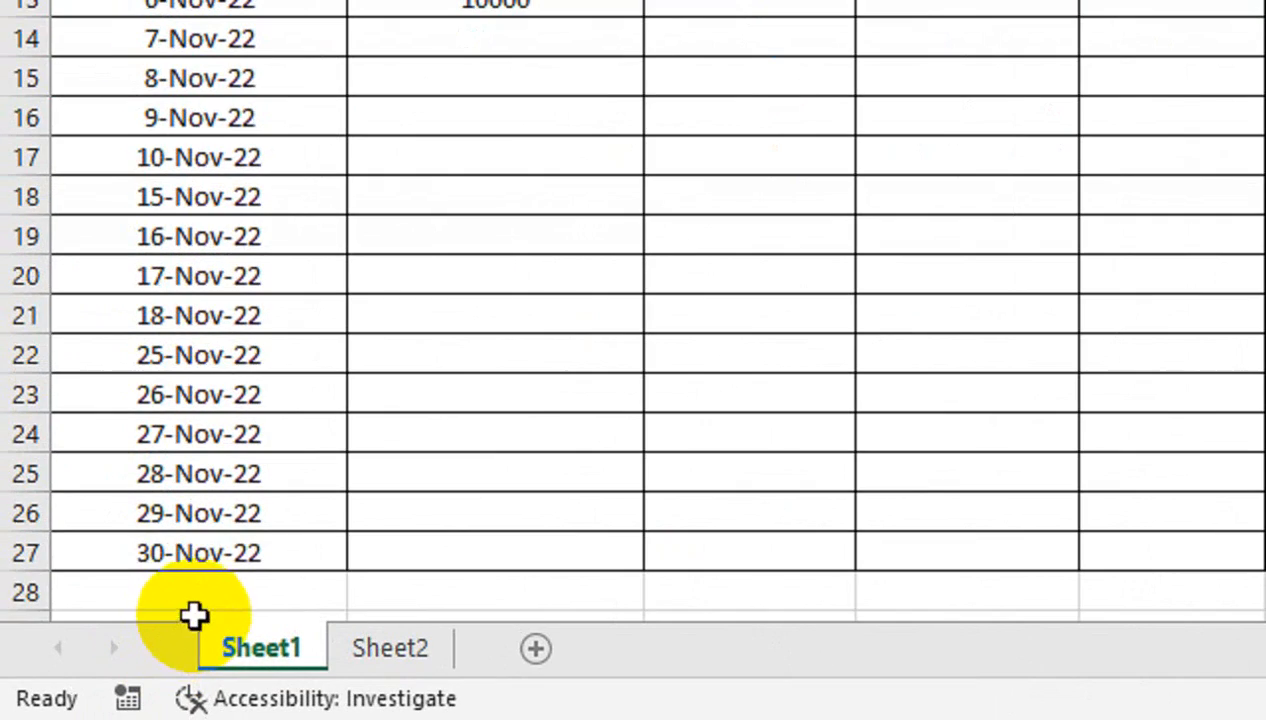
{"action": "left_click", "coordinate": [107, 656]}
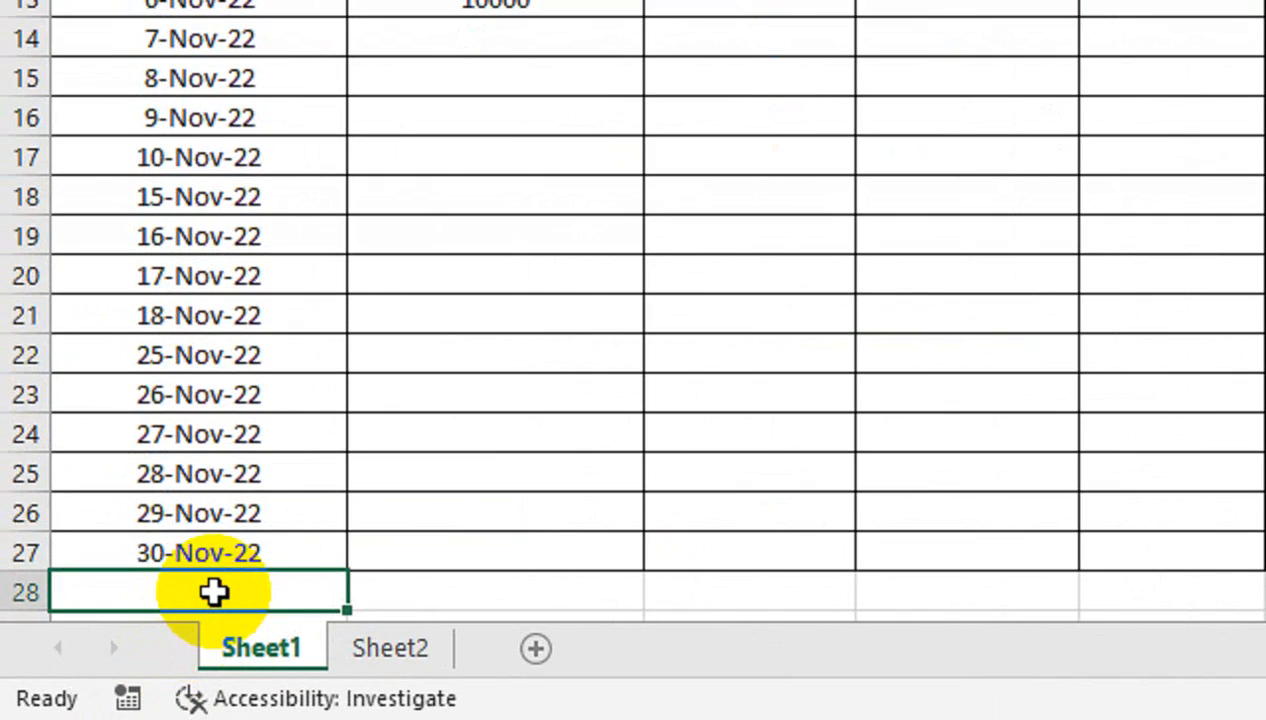
{"action": "type", "text": "TOTAL"}
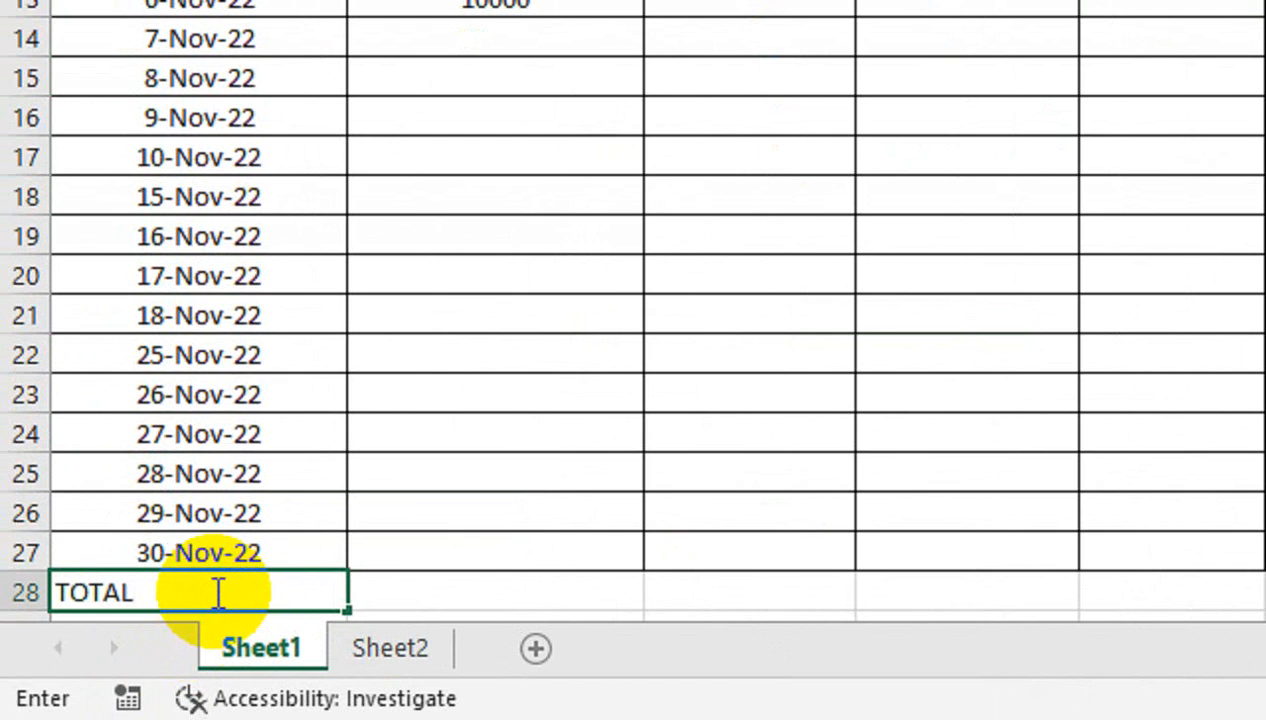
{"action": "key", "text": "Tab"}
Give the TOTAL cell a black fill with white, centered 14 pt text and make row 28 slightly taller.
{"action": "left_click", "coordinate": [215, 593]}
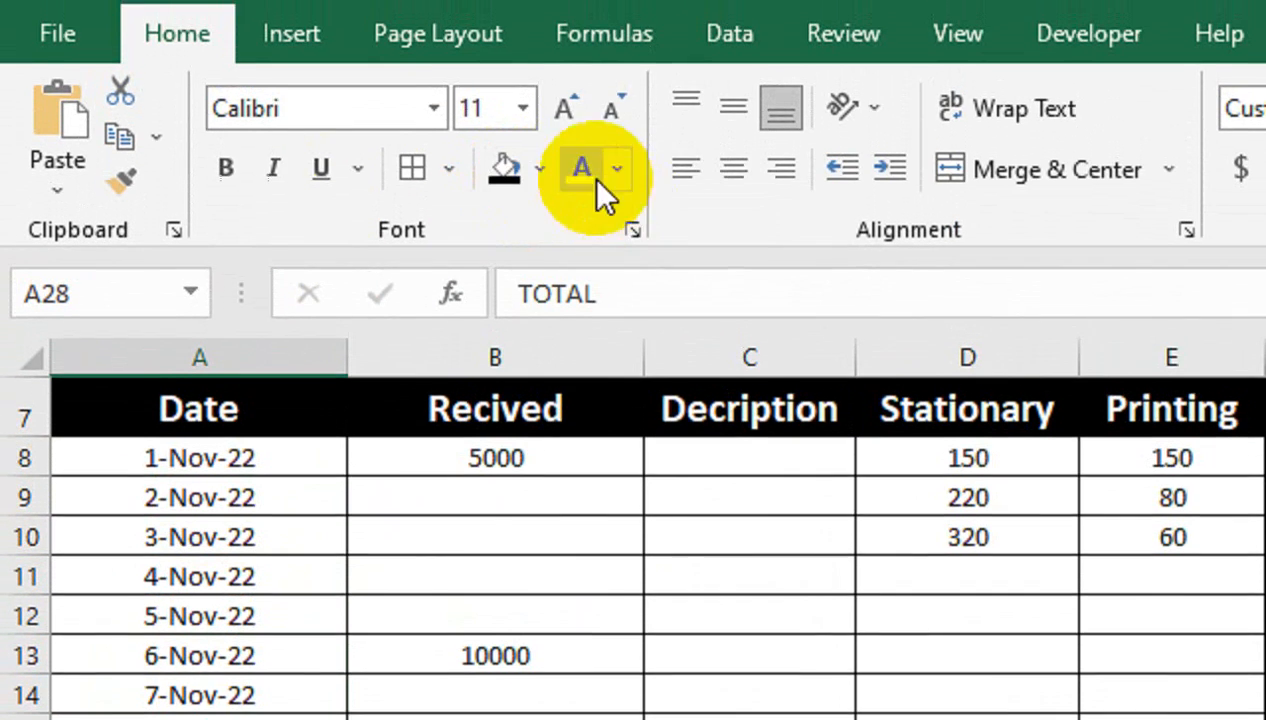
{"action": "left_click", "coordinate": [540, 168]}
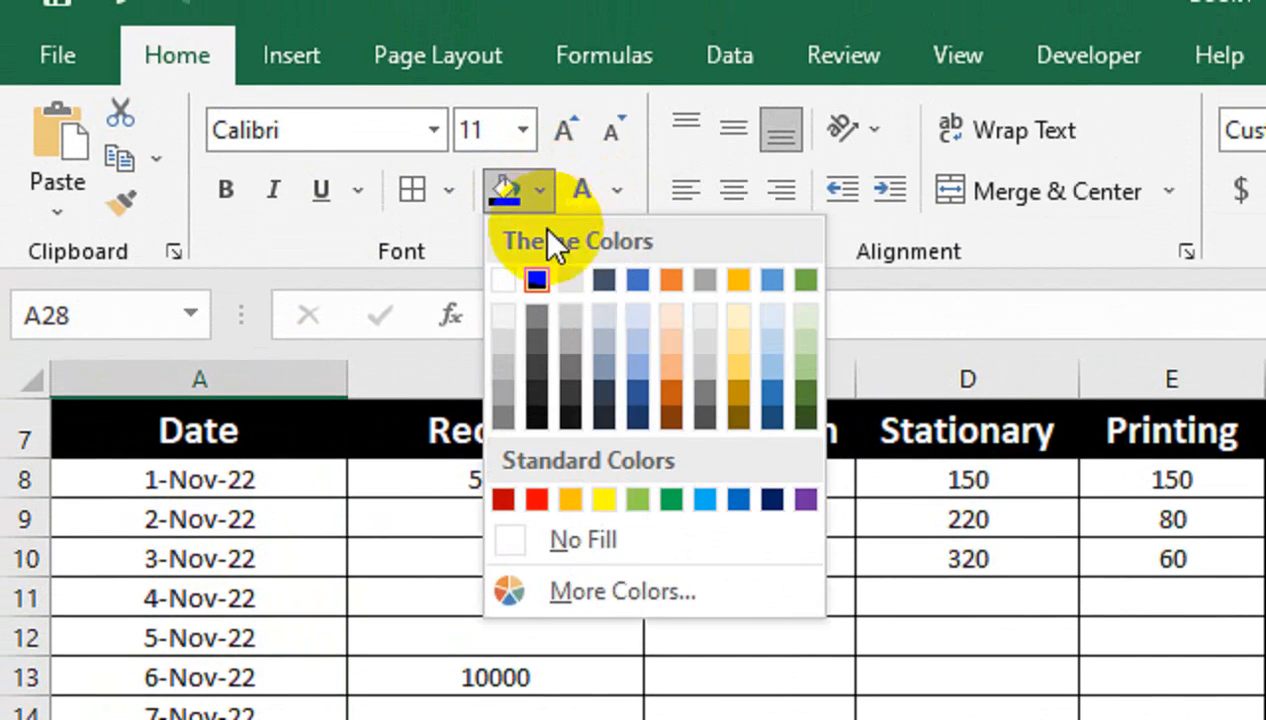
{"action": "left_click", "coordinate": [537, 339]}
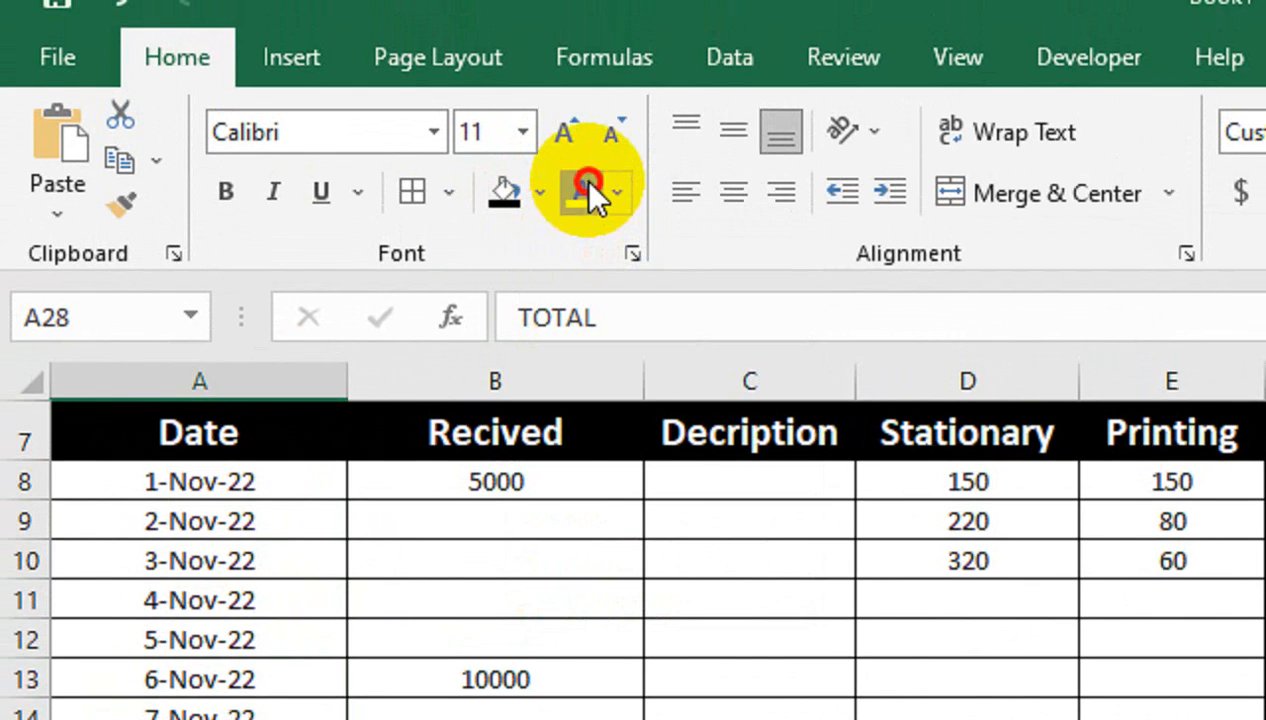
{"action": "left_click", "coordinate": [588, 182]}
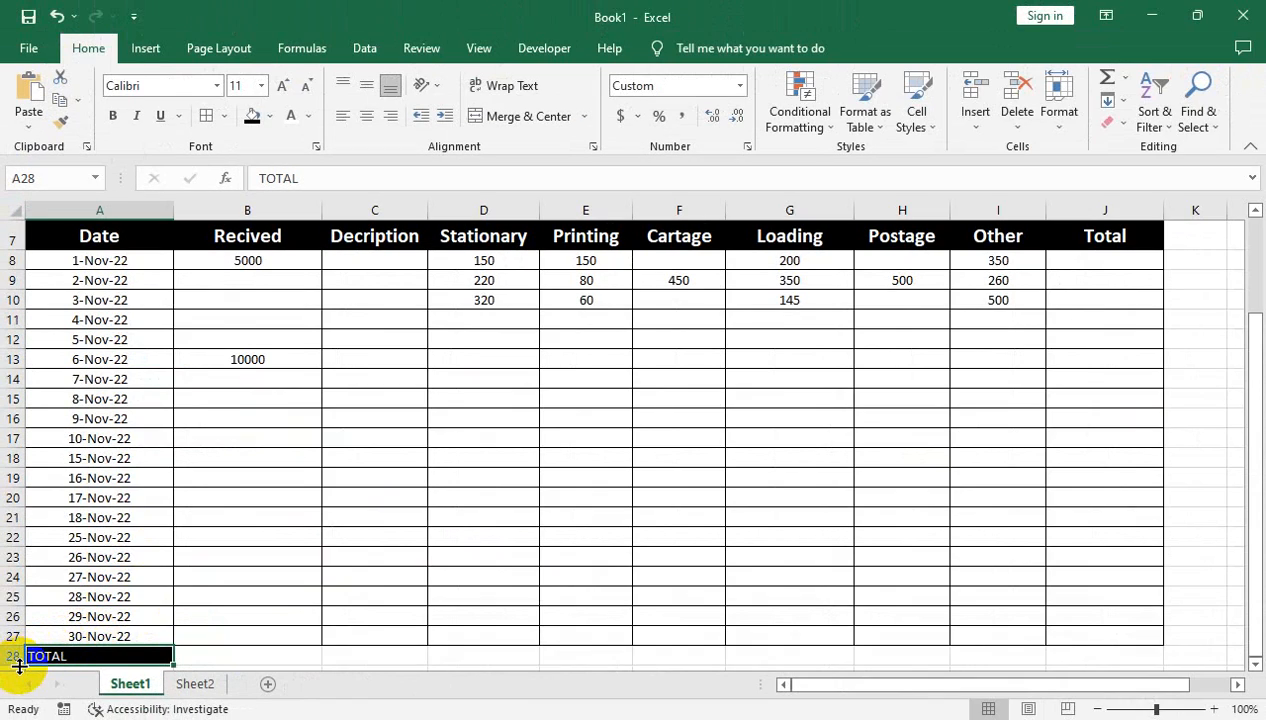
{"action": "left_click_drag", "start_coordinate": [38, 647], "coordinate": [38, 658]}
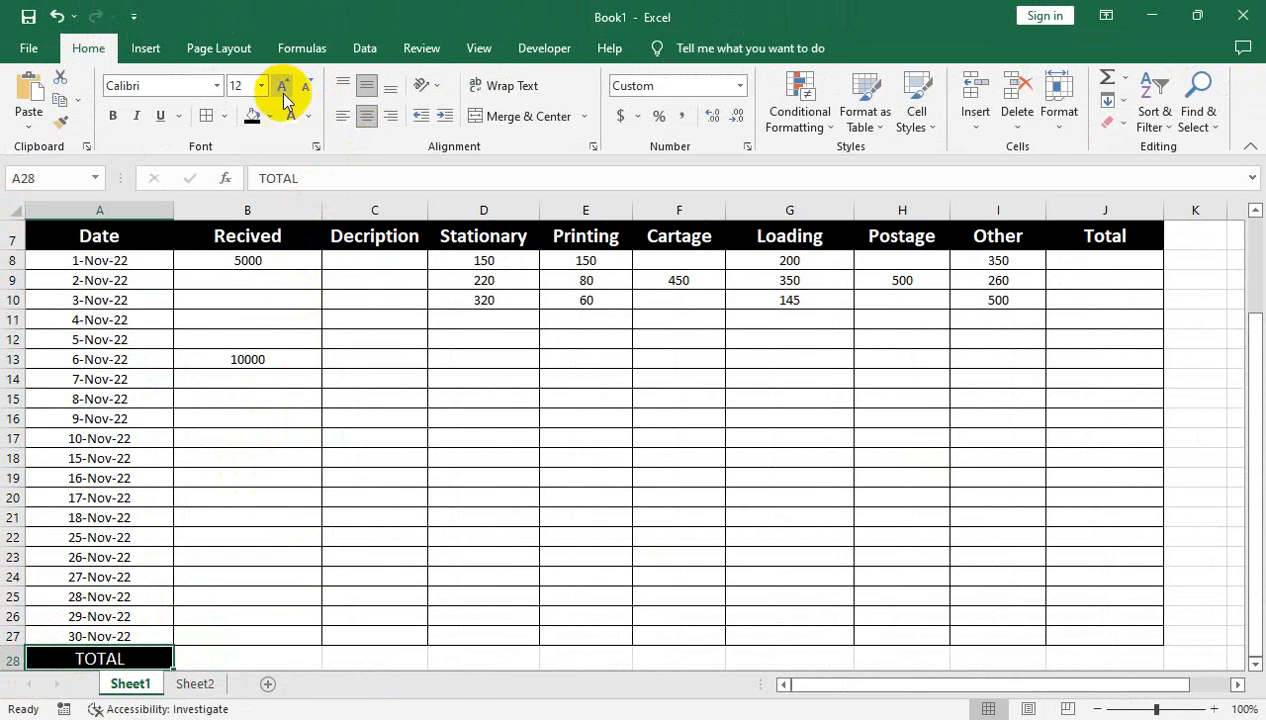
Fill the TOTAL row's cells from B28 to I28 with dark gray.
{"action": "scroll", "coordinate": [271, 370], "scroll_direction": "down", "scroll_amount": 1}
{"action": "left_click_drag", "start_coordinate": [246, 588], "coordinate": [1067, 579]}
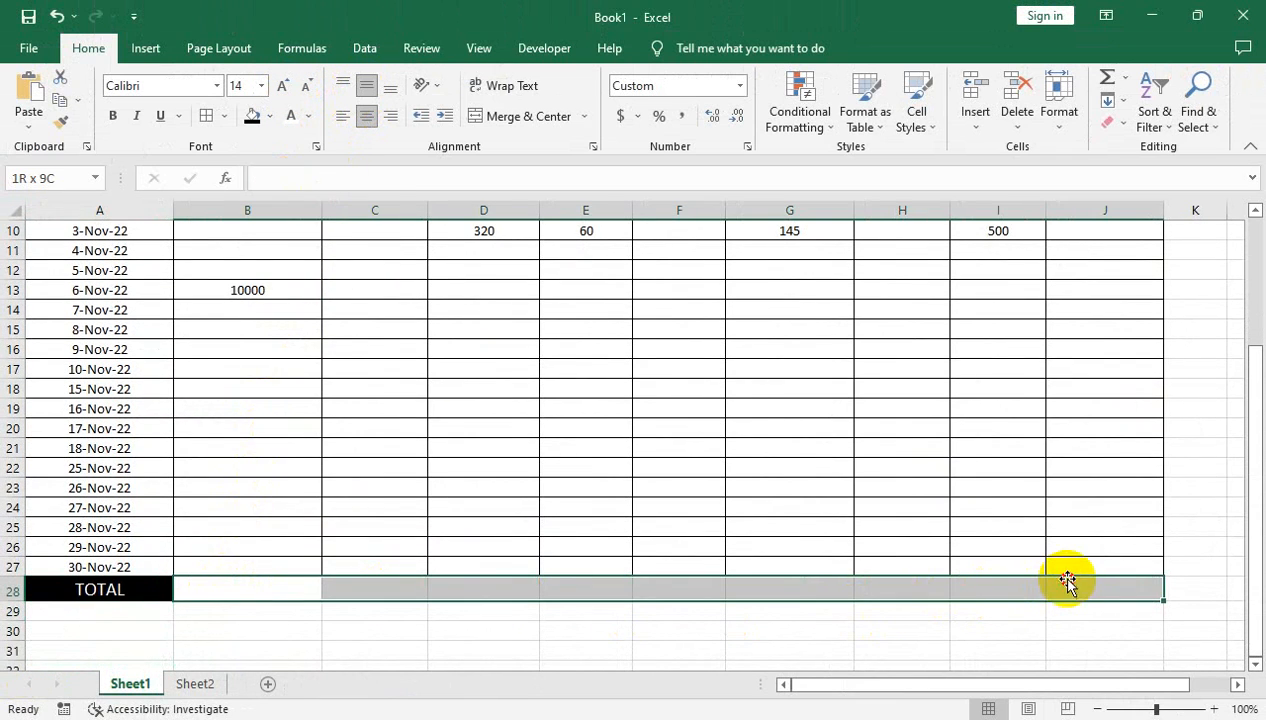
{"action": "left_click_drag", "start_coordinate": [984, 588], "coordinate": [258, 599]}
{"action": "left_click", "coordinate": [272, 118]}
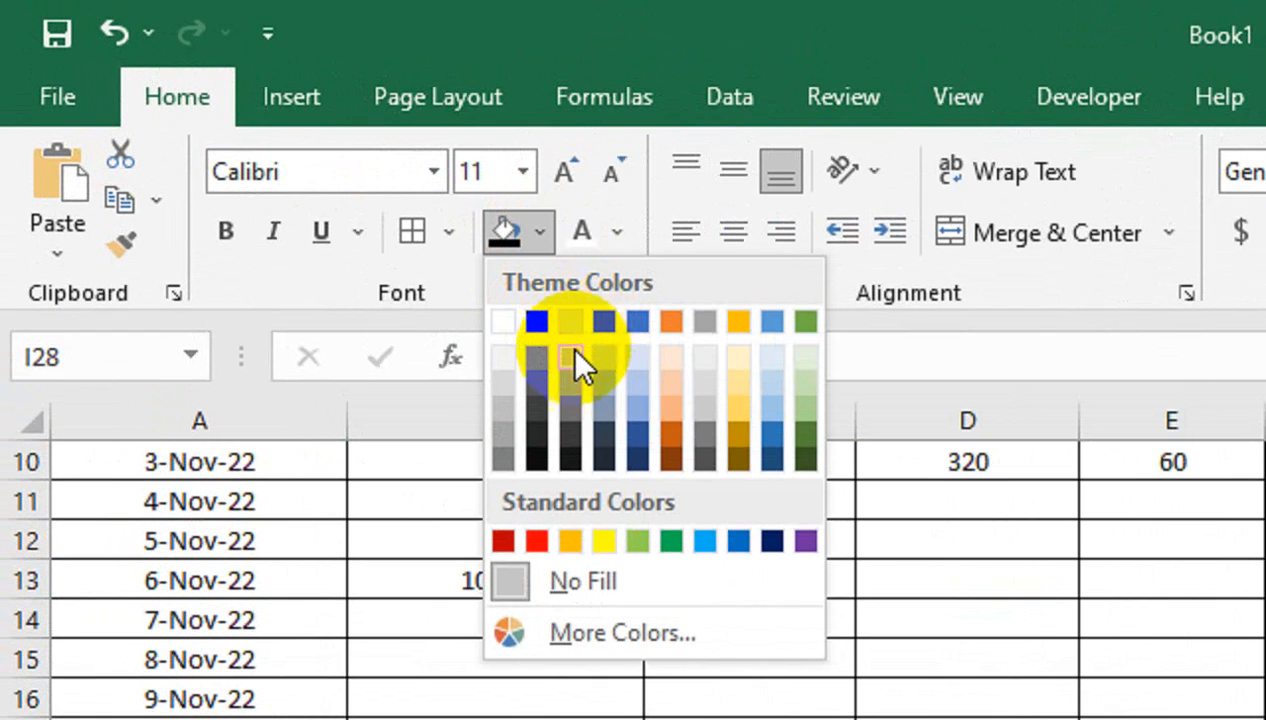
{"action": "left_click", "coordinate": [537, 357]}
Total the received amounts in B28 with the formula =SUM(B8:B27).
{"action": "scroll", "coordinate": [531, 554], "scroll_direction": "up", "scroll_amount": 3}
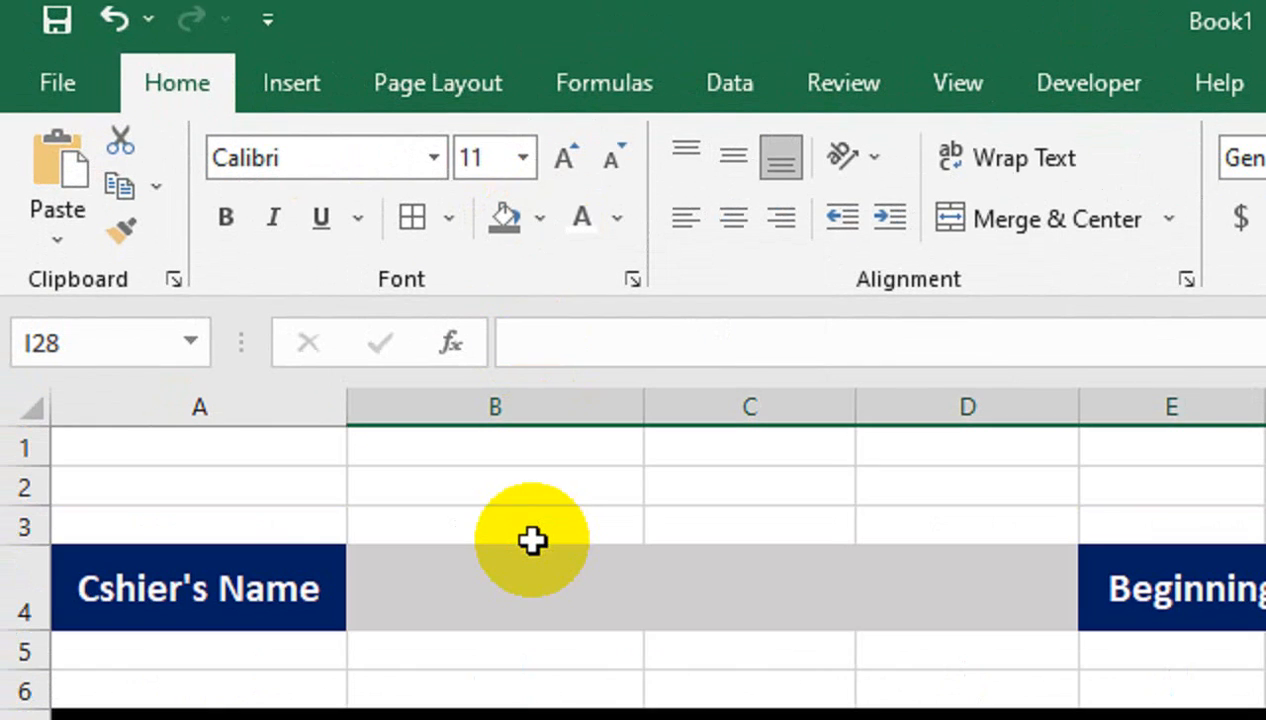
{"action": "scroll", "coordinate": [531, 554], "scroll_direction": "down", "scroll_amount": 2}
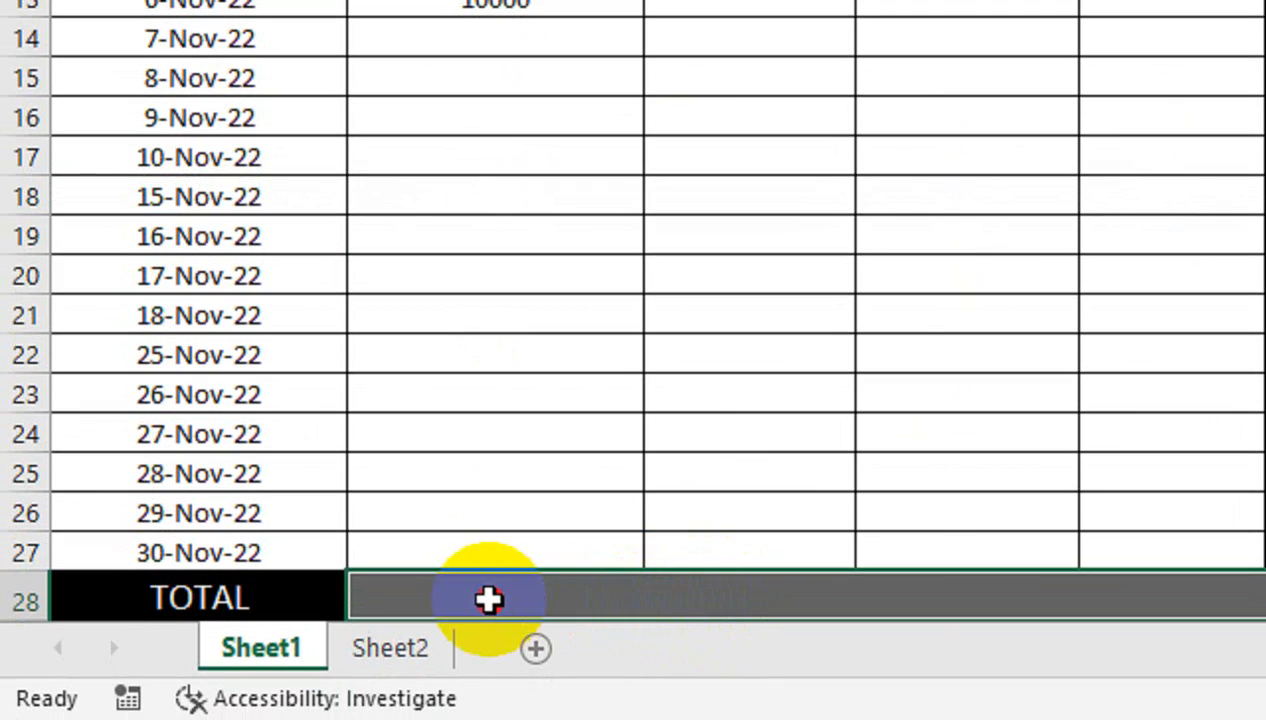
{"action": "left_click", "coordinate": [489, 600]}
{"action": "left_click_drag", "start_coordinate": [260, 655], "coordinate": [1080, 648]}
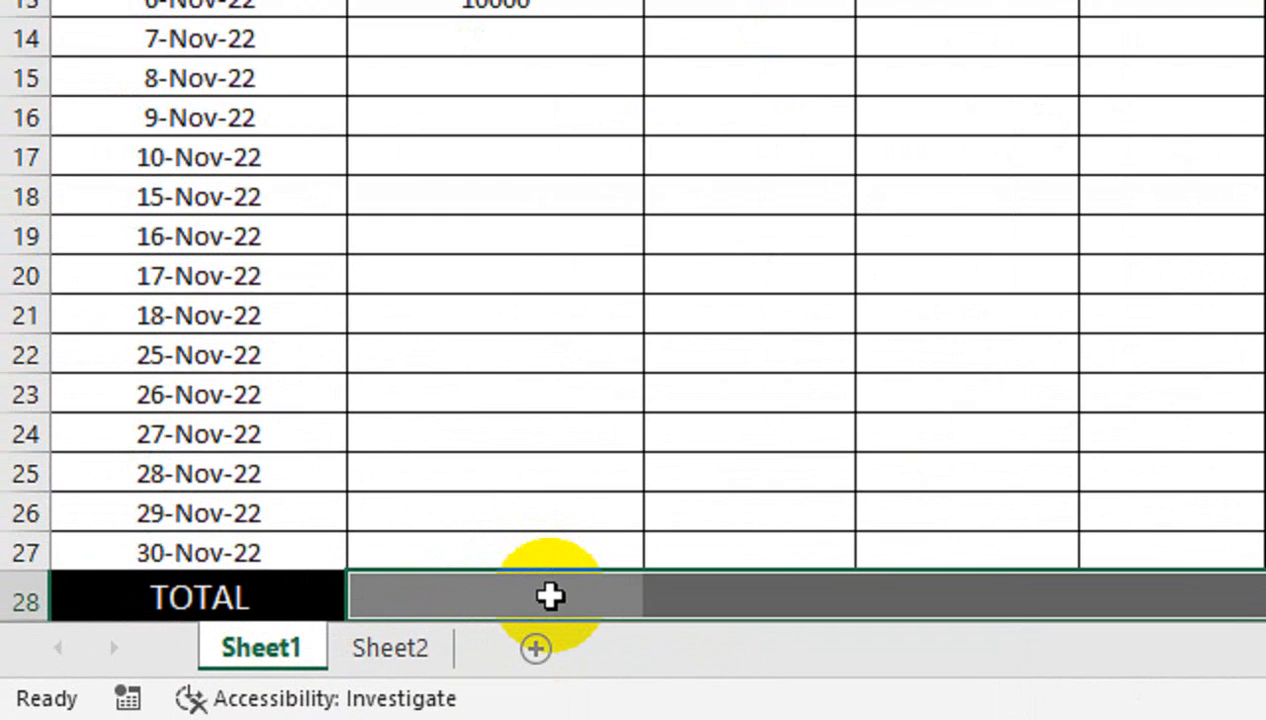
{"action": "left_click", "coordinate": [273, 656]}
{"action": "type", "text": "="}
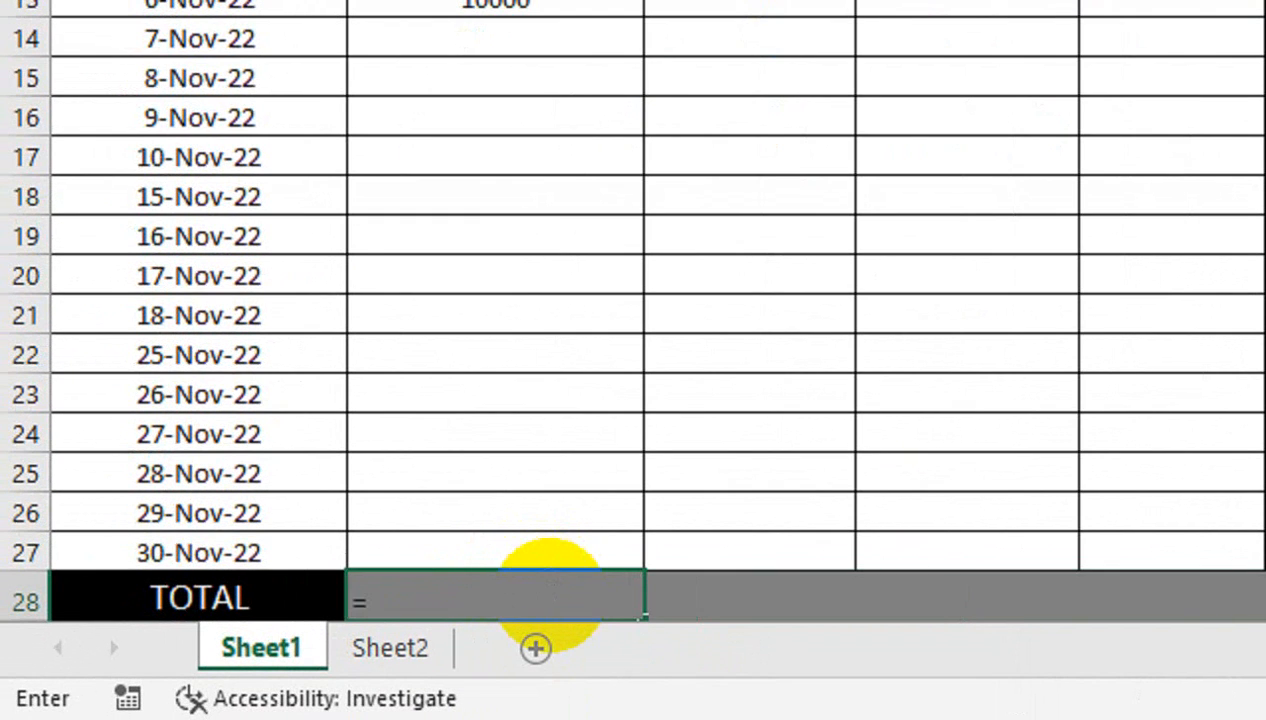
{"action": "type", "text": "SUM("}
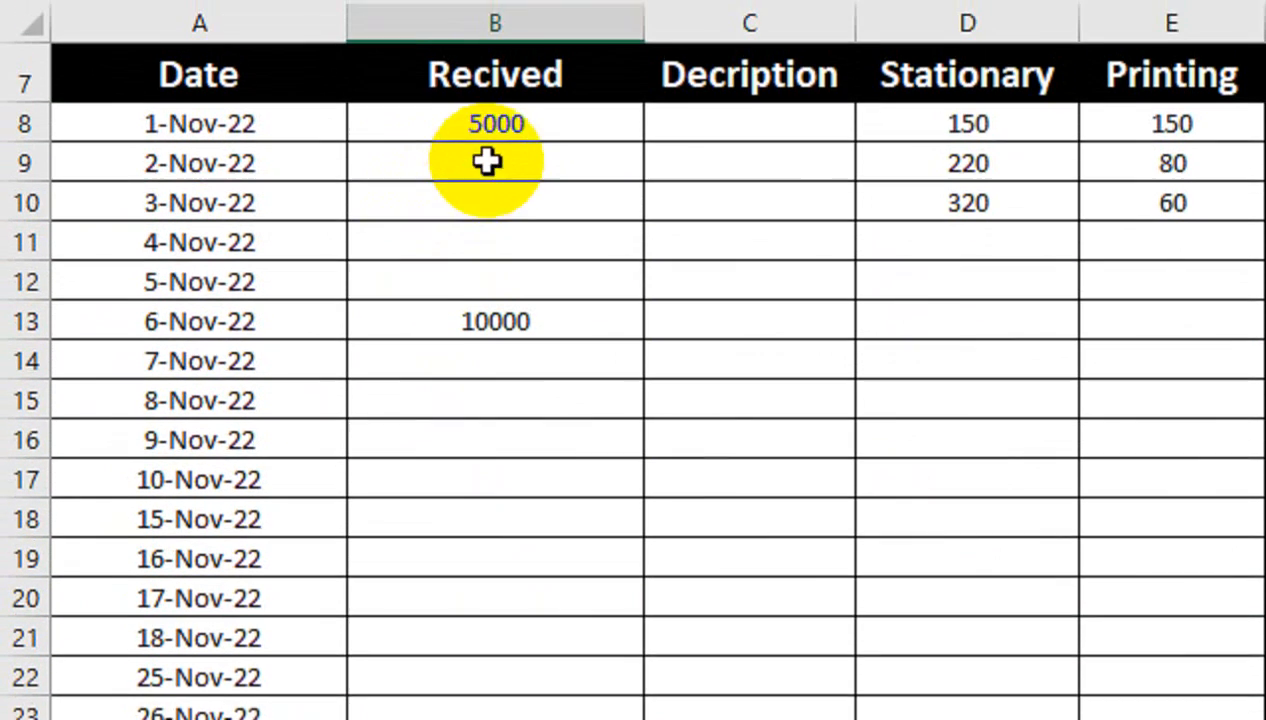
{"action": "left_click_drag", "start_coordinate": [517, 128], "coordinate": [500, 719]}
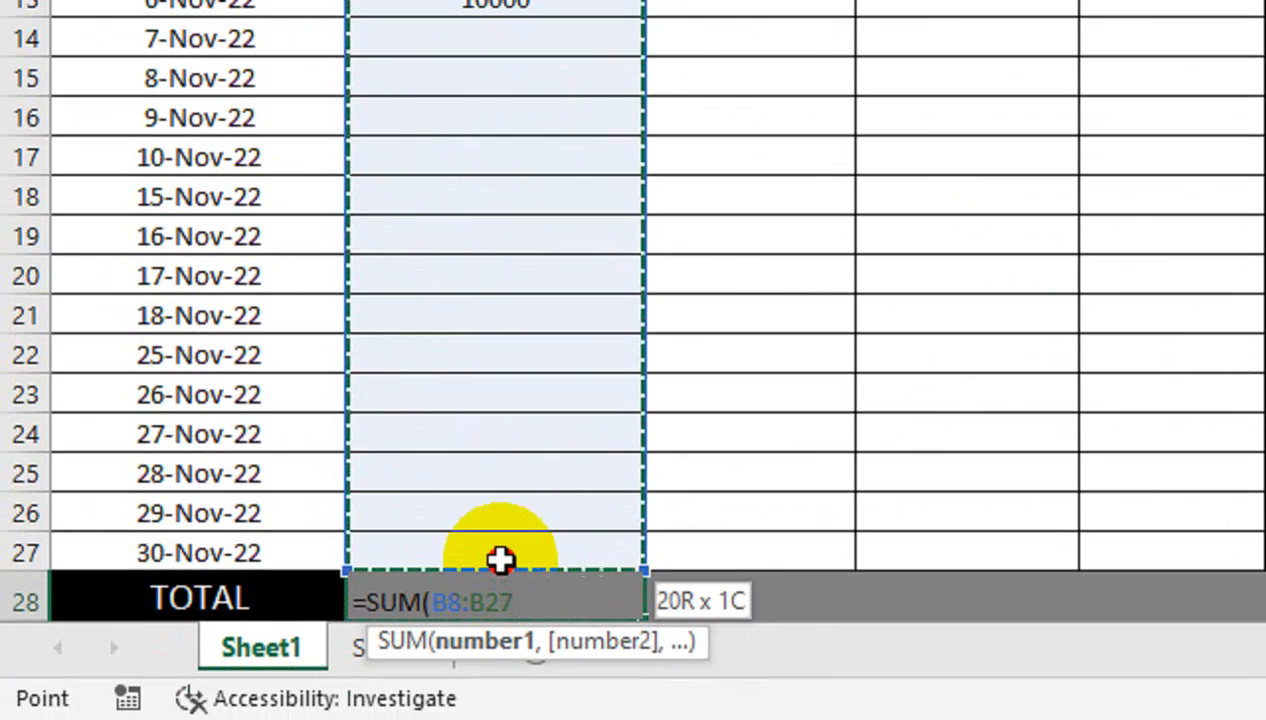
{"action": "left_click_drag", "start_coordinate": [500, 560], "coordinate": [500, 560]}
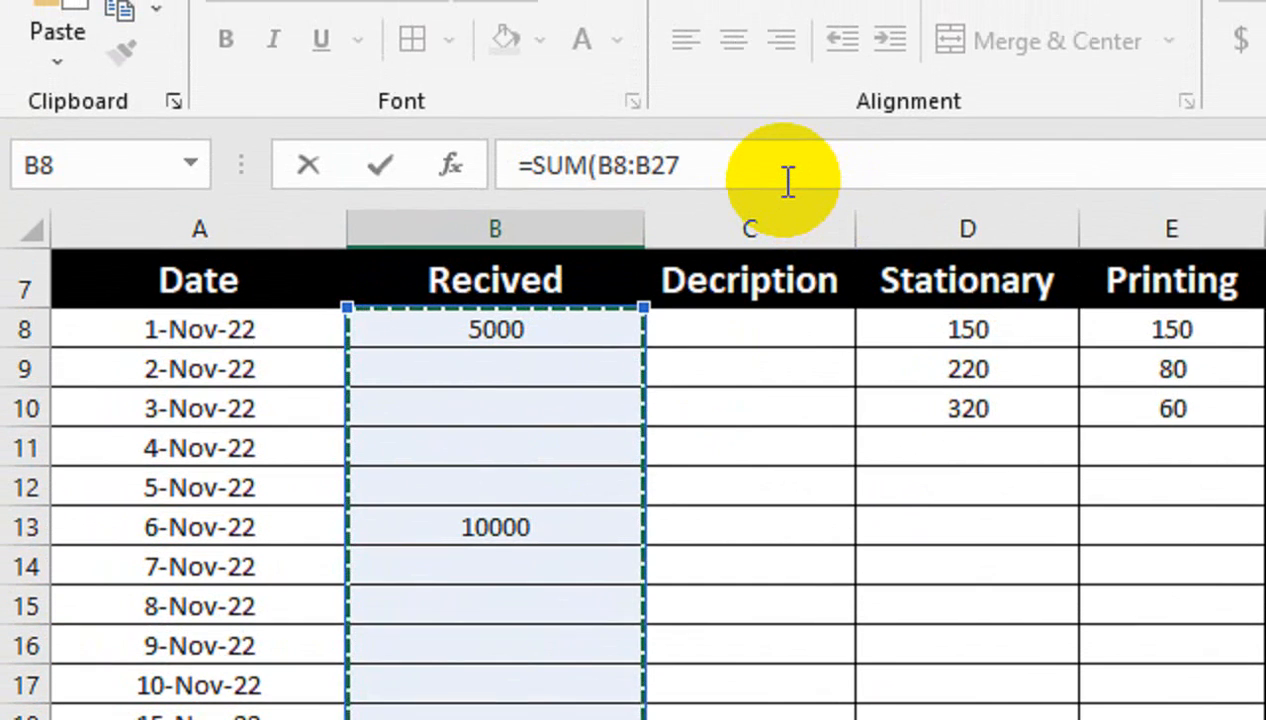
{"action": "key", "text": "Return"}
Format the received total in B28 as bold, white and larger text.
{"action": "scroll", "coordinate": [757, 480], "scroll_direction": "up", "scroll_amount": 1}
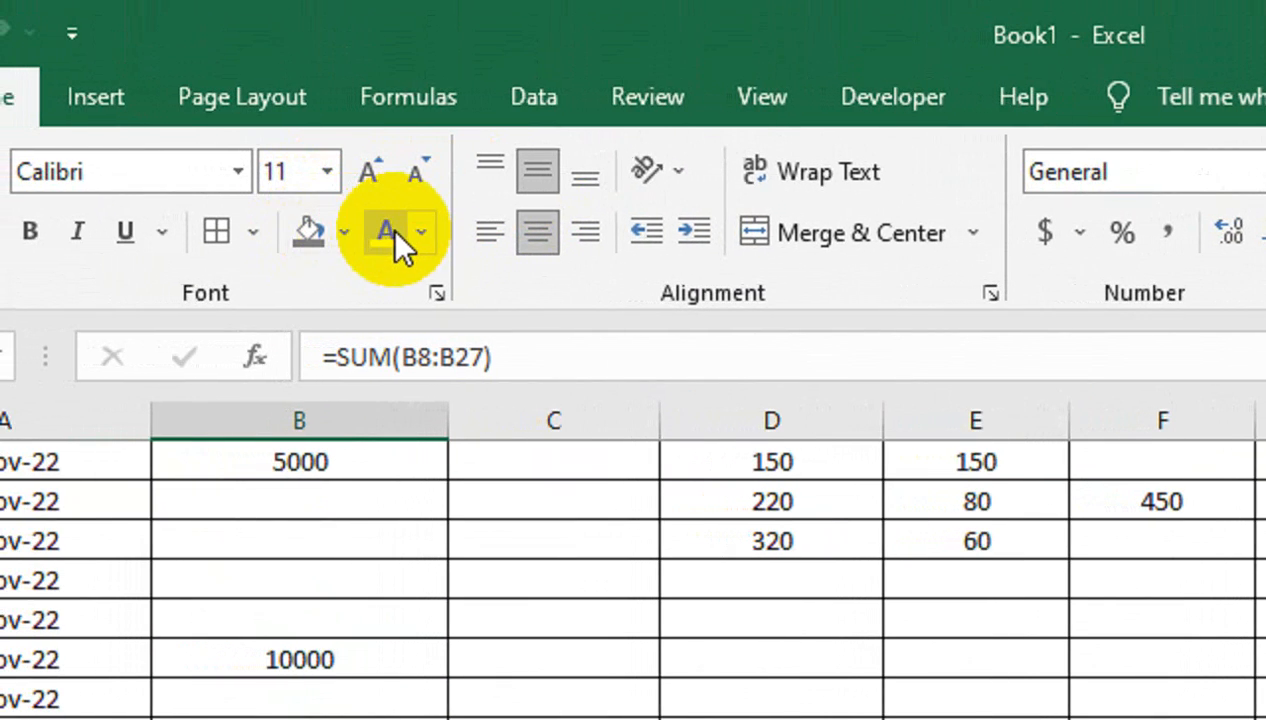
{"action": "left_click", "coordinate": [30, 231]}
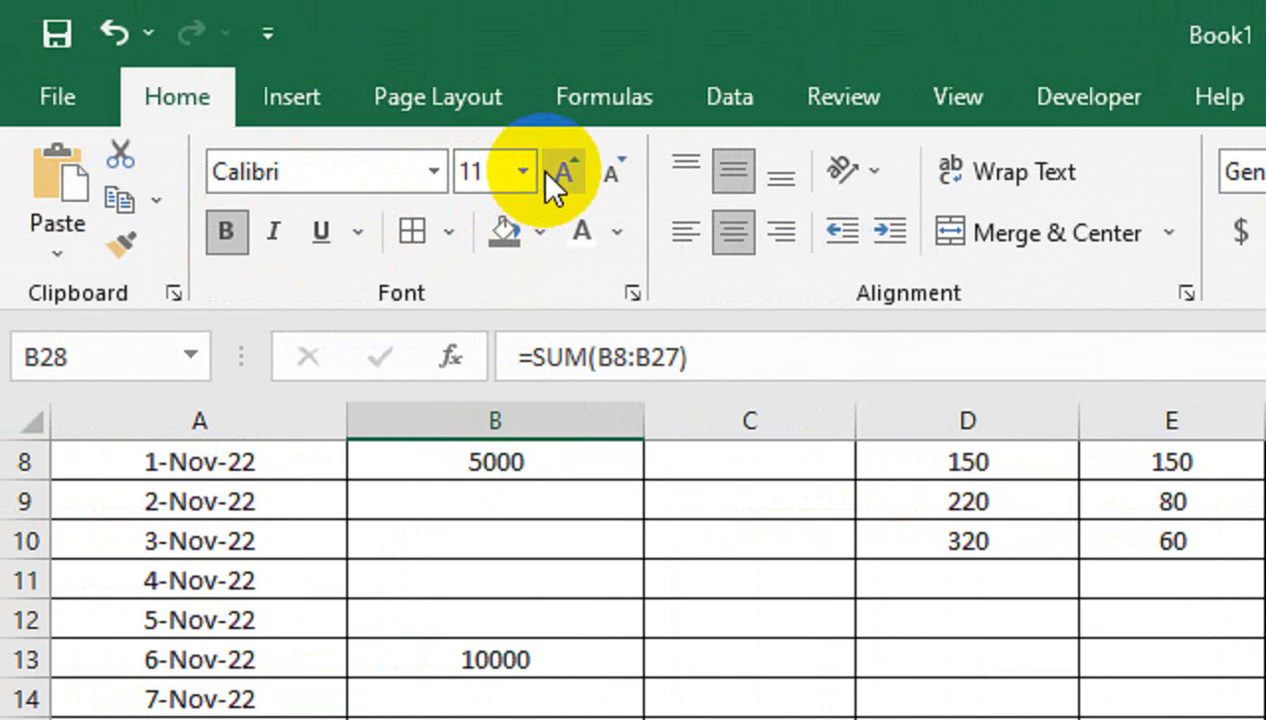
{"action": "left_click", "coordinate": [547, 172]}
{"action": "left_click", "coordinate": [547, 172]}
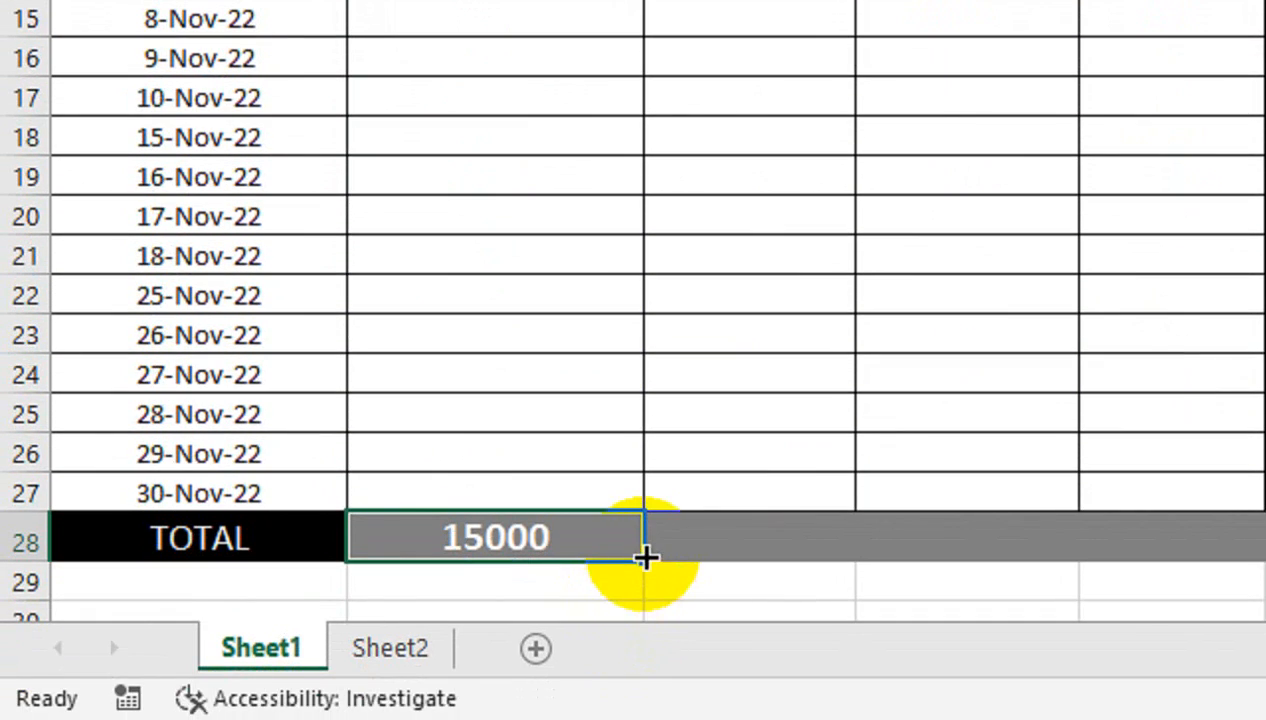
Copy the B28 sum formula across the TOTAL row through I28.
{"action": "left_click_drag", "start_coordinate": [644, 557], "coordinate": [931, 540]}
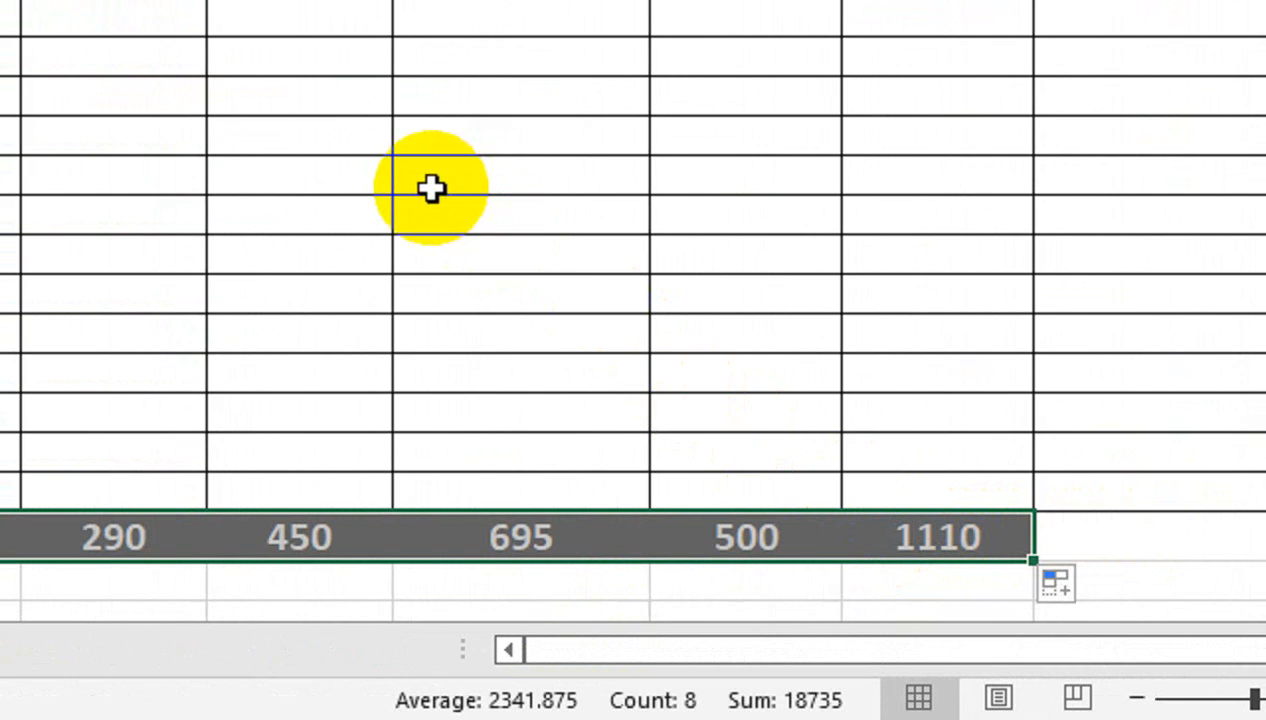
{"action": "left_click", "coordinate": [398, 318]}
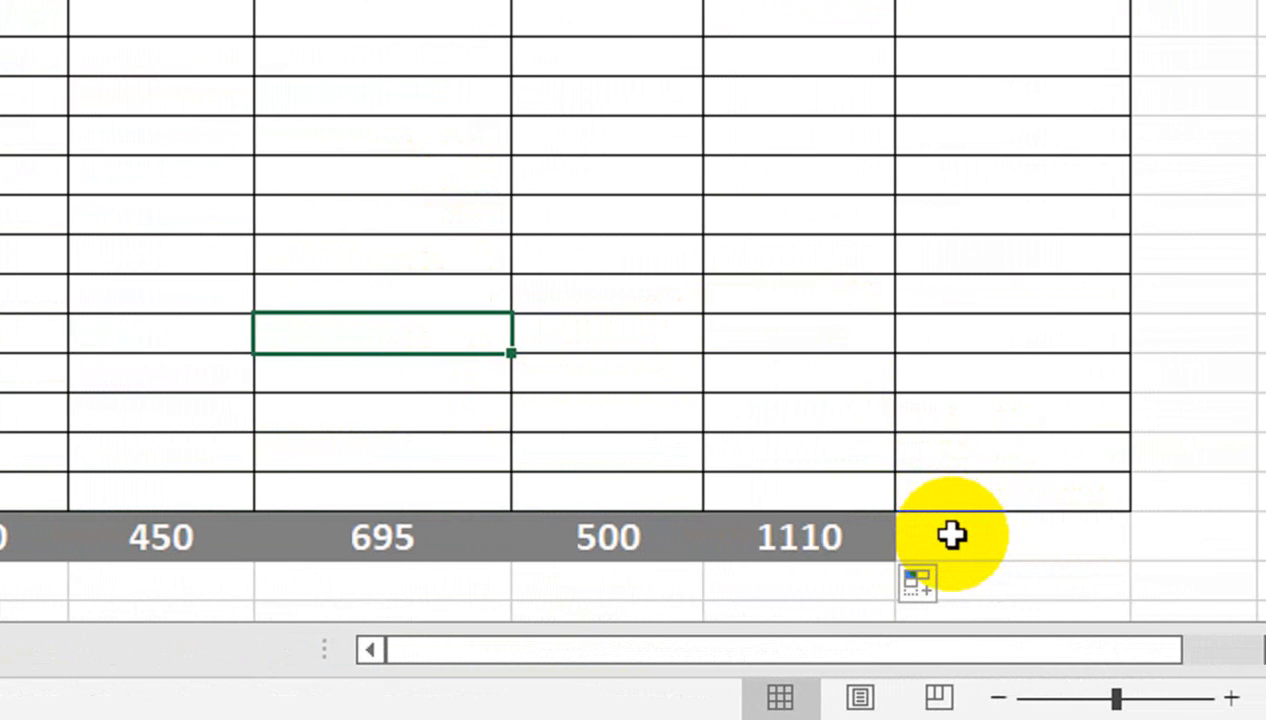
{"action": "left_click", "coordinate": [948, 535]}
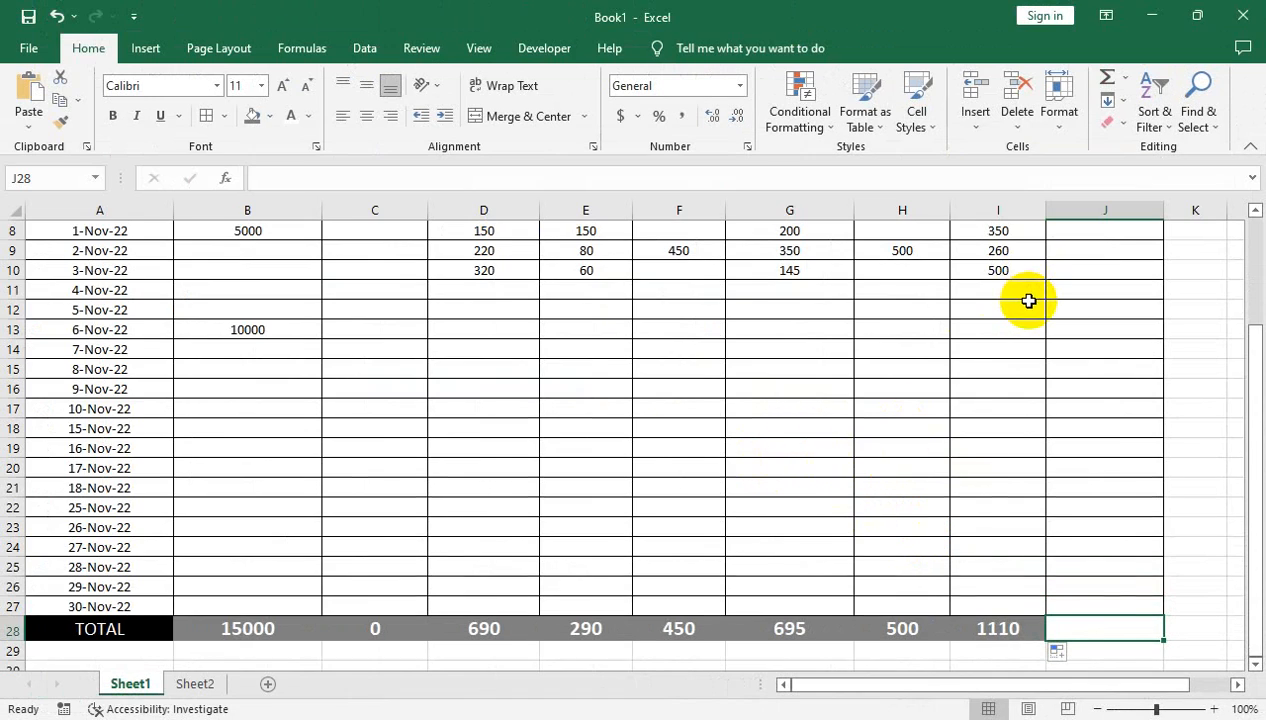
Sum the first day's expenses in J8 with =SUM(D8:I8) and copy the formula down through J27.
{"action": "scroll", "coordinate": [1029, 301], "scroll_direction": "up", "scroll_amount": 1}
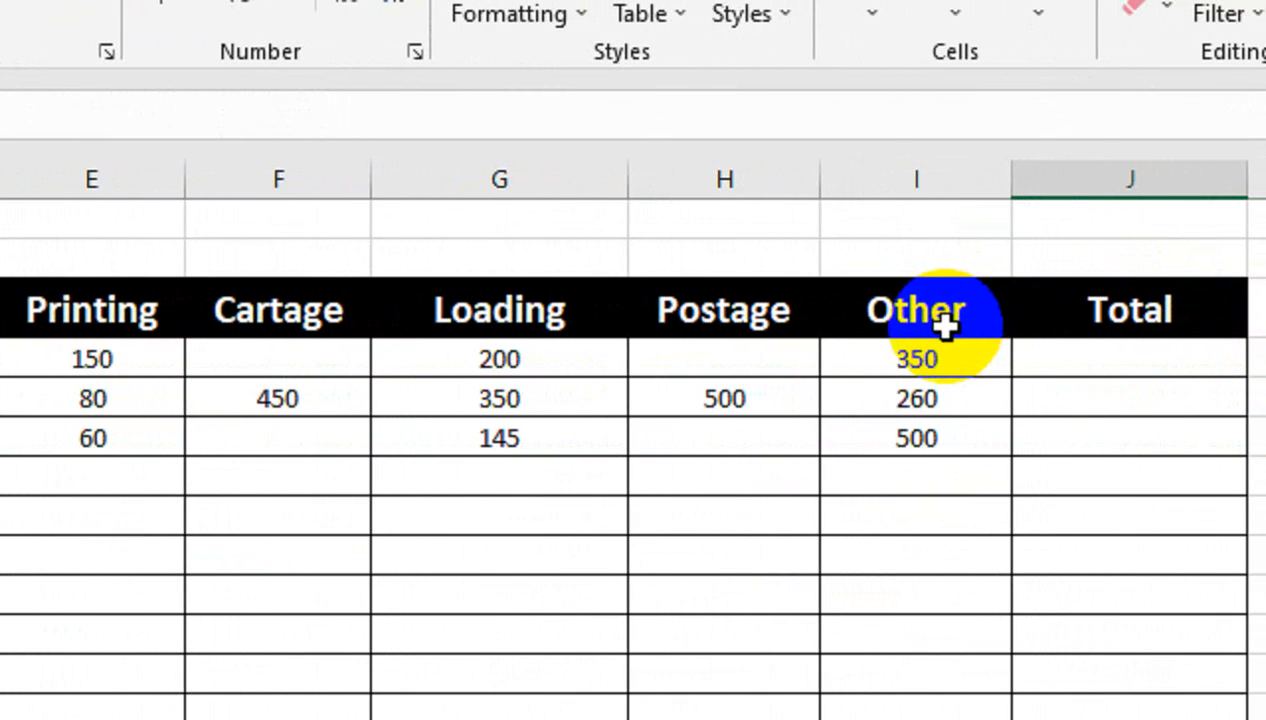
{"action": "scroll", "coordinate": [945, 327], "scroll_direction": "up", "scroll_amount": 2}
{"action": "left_click", "coordinate": [1104, 558]}
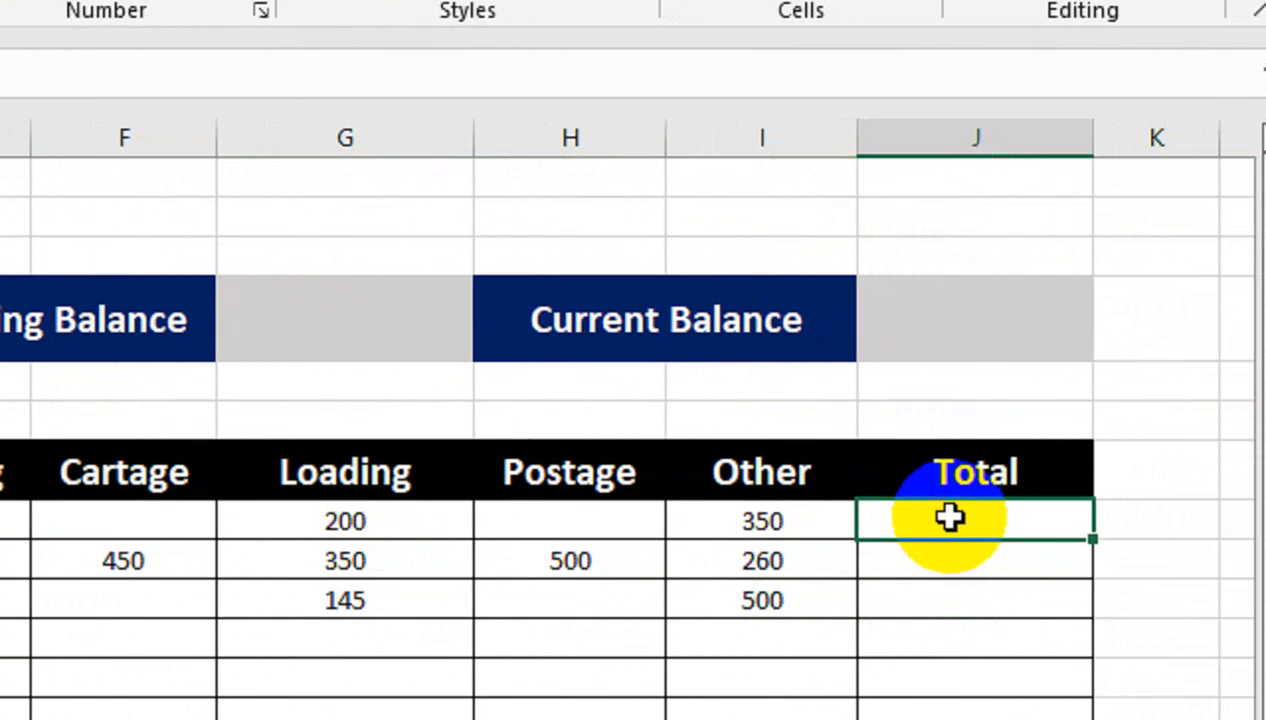
{"action": "type", "text": "=SUM("}
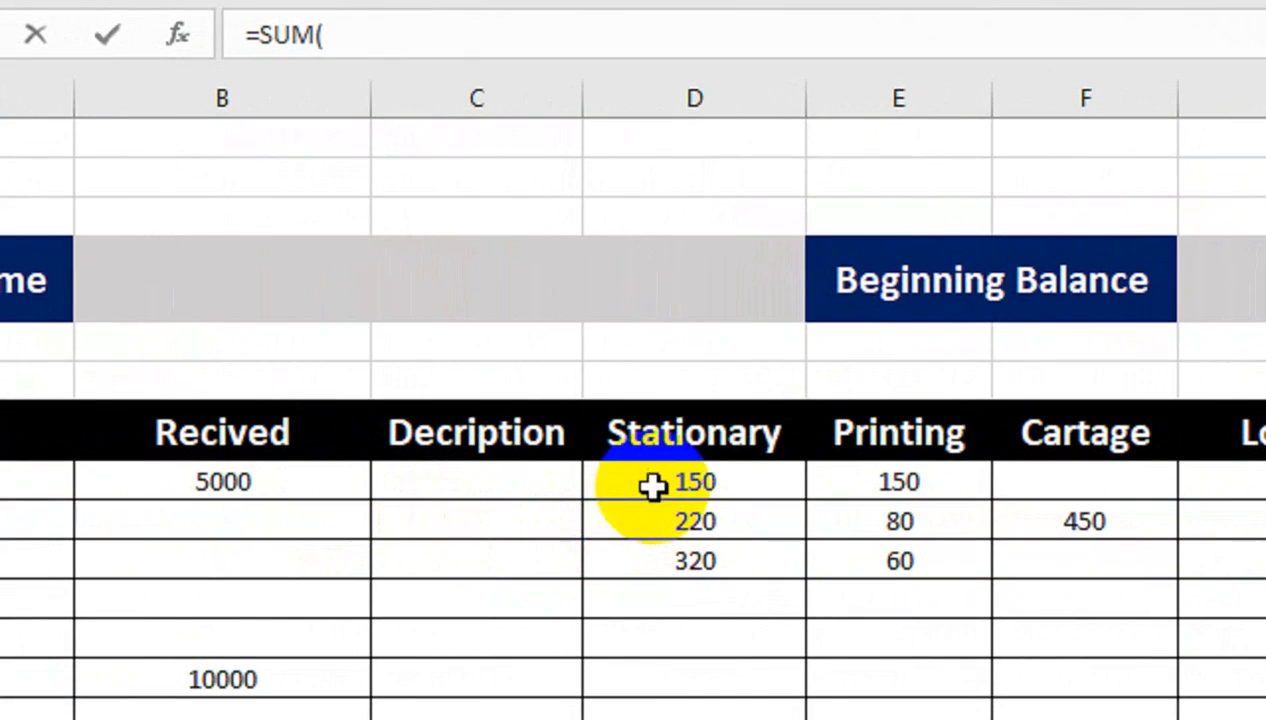
{"action": "left_click_drag", "start_coordinate": [653, 486], "coordinate": [1265, 472]}
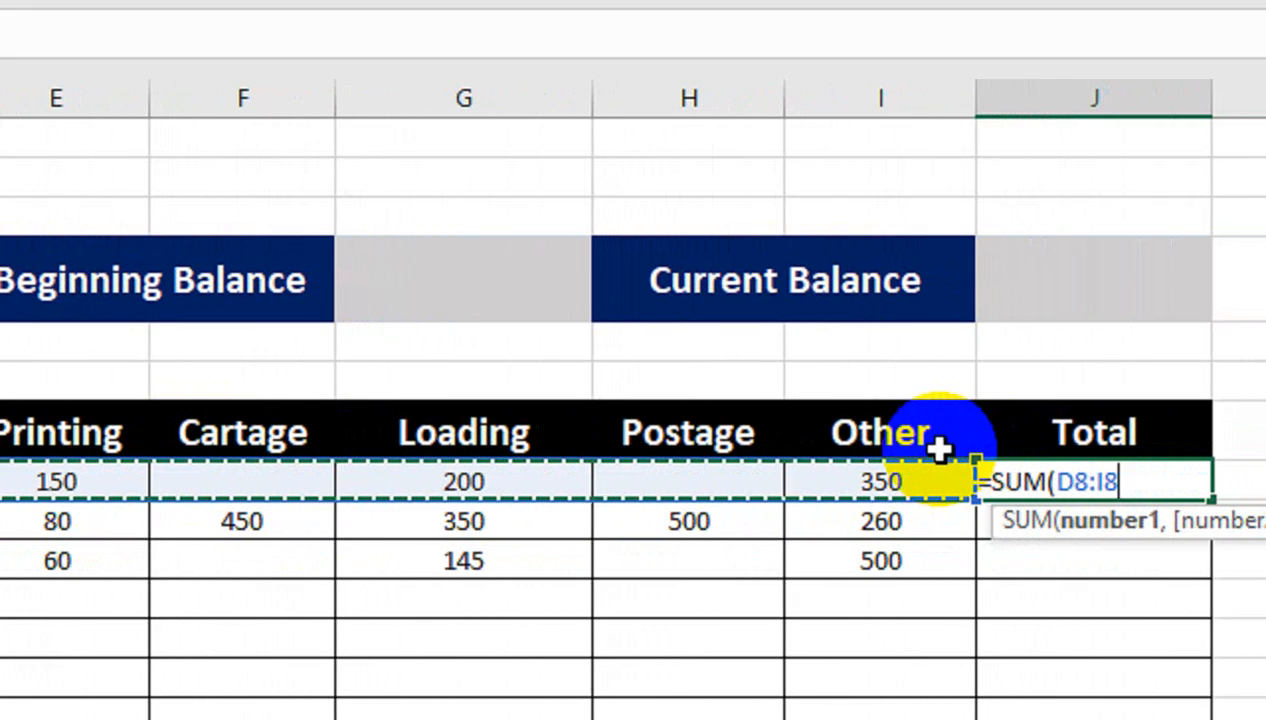
{"action": "type", "text": ")"}
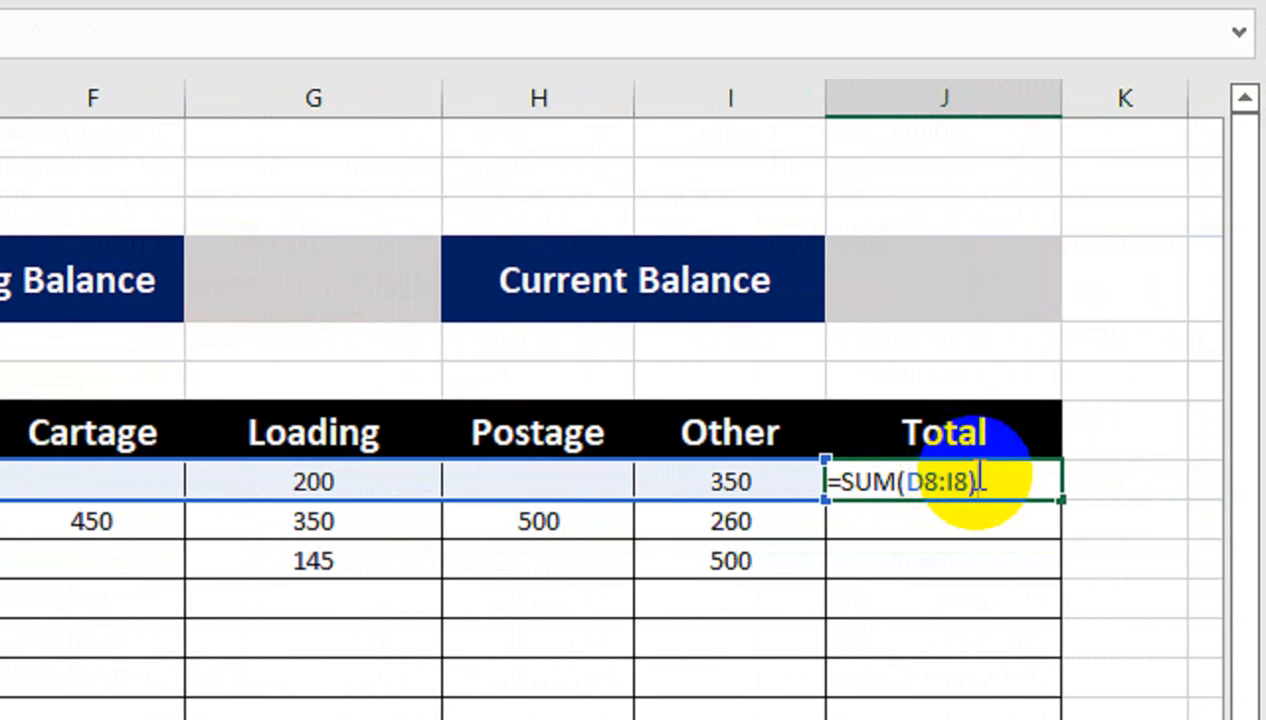
{"action": "key", "text": "Return"}
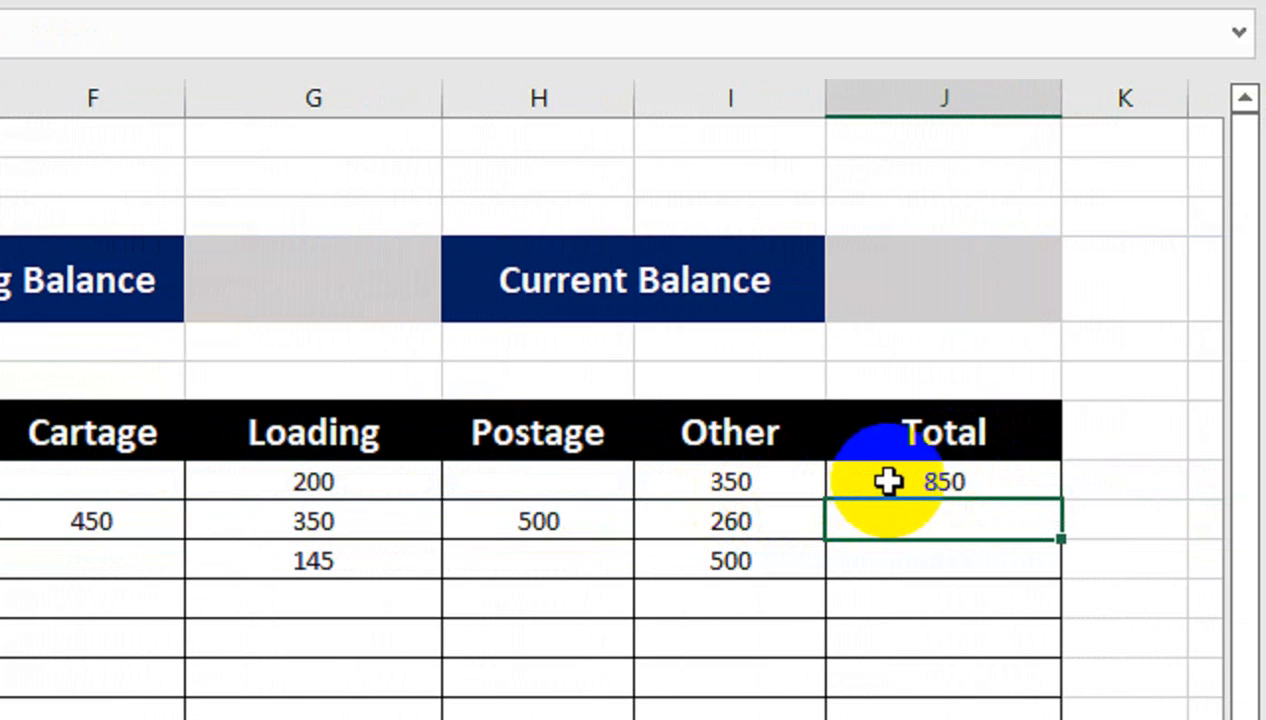
{"action": "left_click_drag", "start_coordinate": [1063, 506], "coordinate": [1000, 590]}
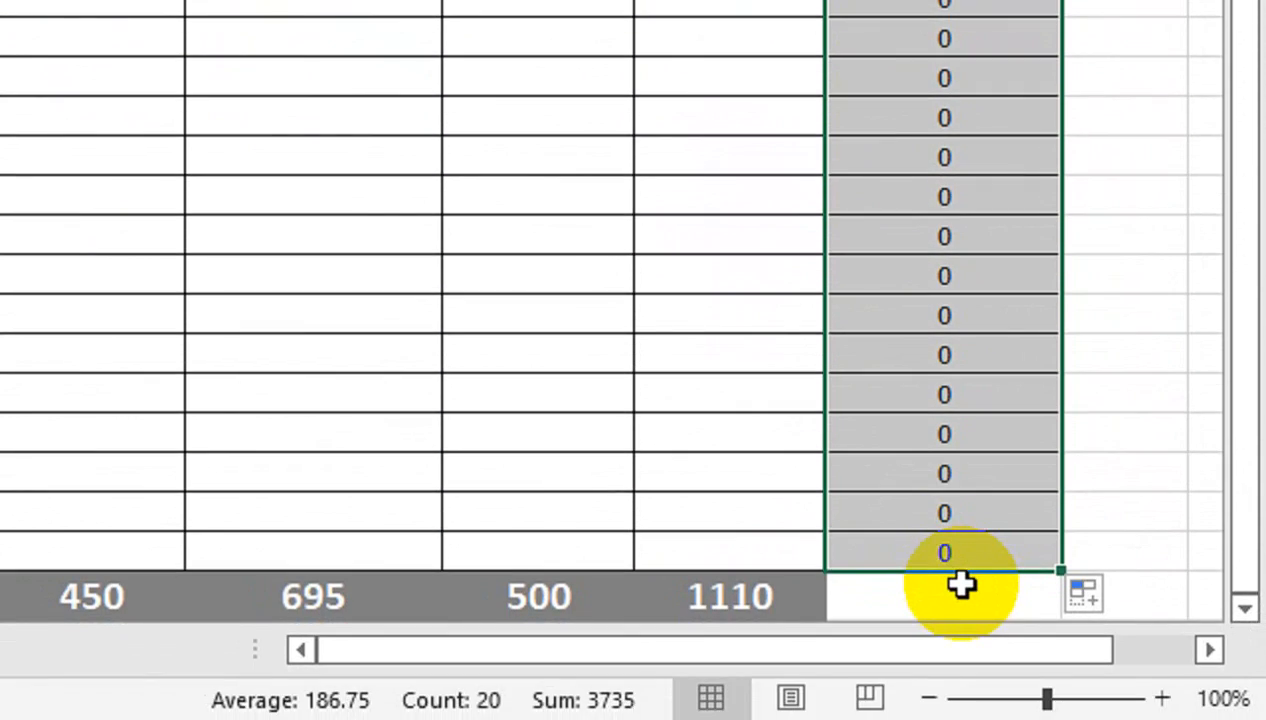
Add the grand total of the Total column in J28 with the formula =SUM(J8:J27).
{"action": "left_click", "coordinate": [961, 586]}
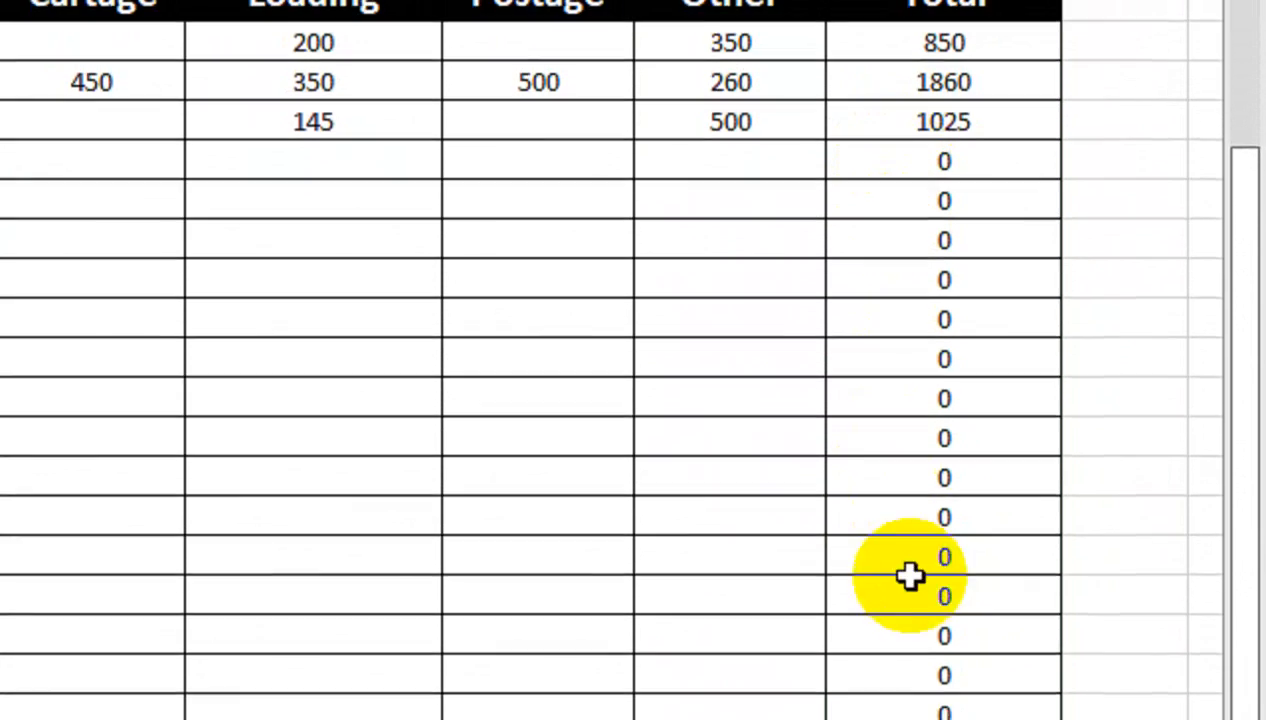
{"action": "type", "text": "=SUM("}
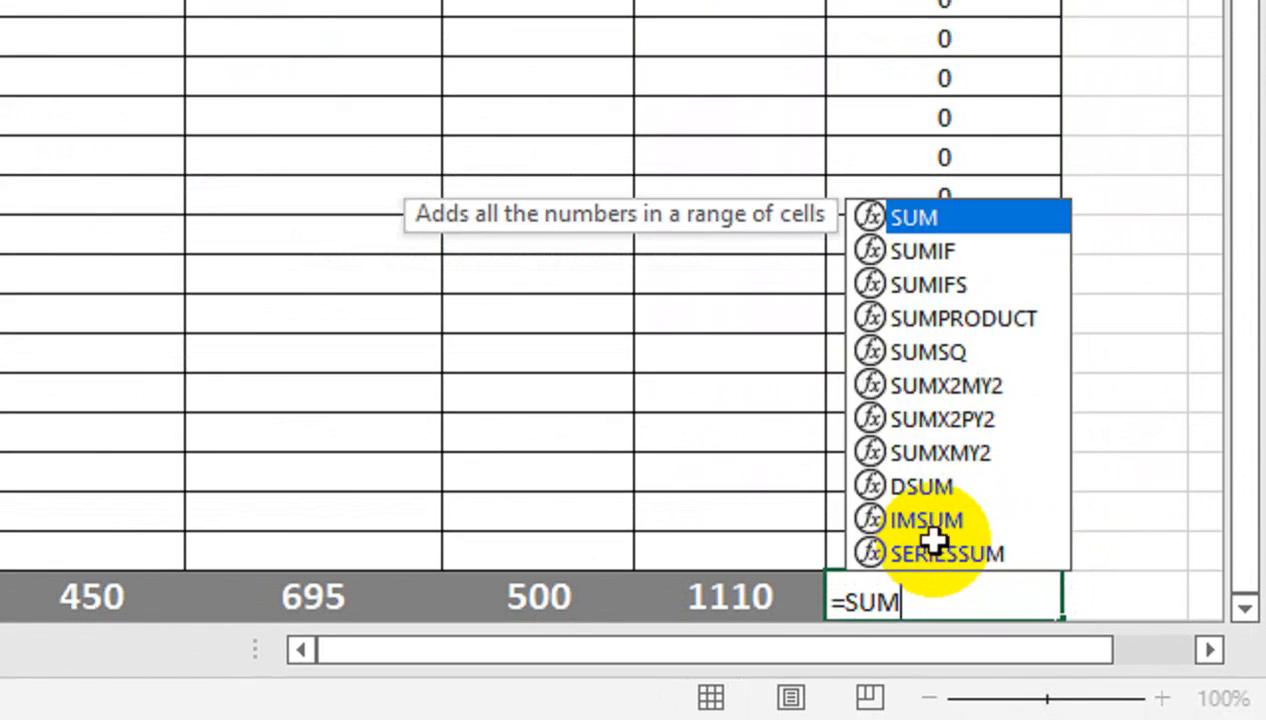
{"action": "key", "text": "Up"}
{"action": "key", "text": "shift+Up"}
{"action": "key", "text": "shift+Up"}
{"action": "key", "text": "shift+Up"}
{"action": "key", "text": "shift+Up"}
{"action": "key", "text": "shift+Up"}
{"action": "key", "text": "shift+Up"}
{"action": "key", "text": "shift+Up"}
{"action": "key", "text": "shift+Up"}
{"action": "key", "text": "shift+Up"}
{"action": "key", "text": "shift+Up"}
{"action": "key", "text": "shift+Up"}
{"action": "key", "text": "shift+Up"}
{"action": "key", "text": "shift+Up"}
{"action": "key", "text": "shift+Up"}
{"action": "key", "text": "shift+Up"}
{"action": "key", "text": "shift+Up"}
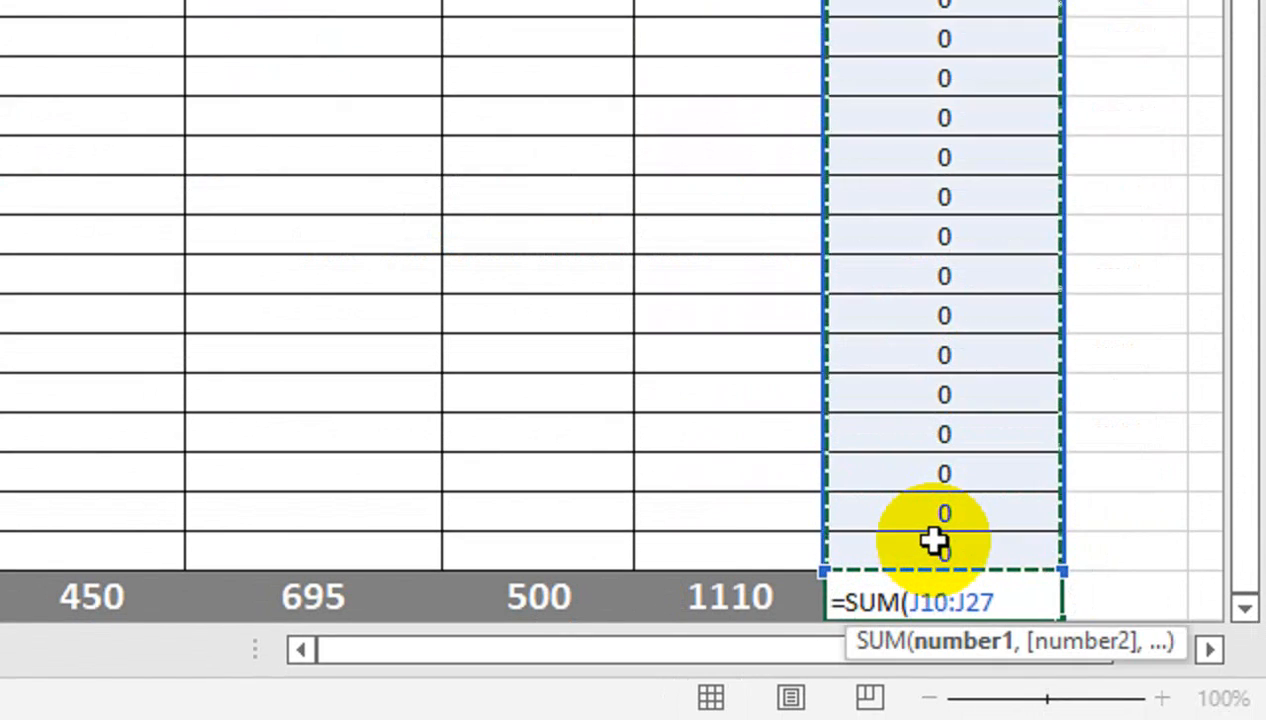
{"action": "key", "text": "shift+Up"}
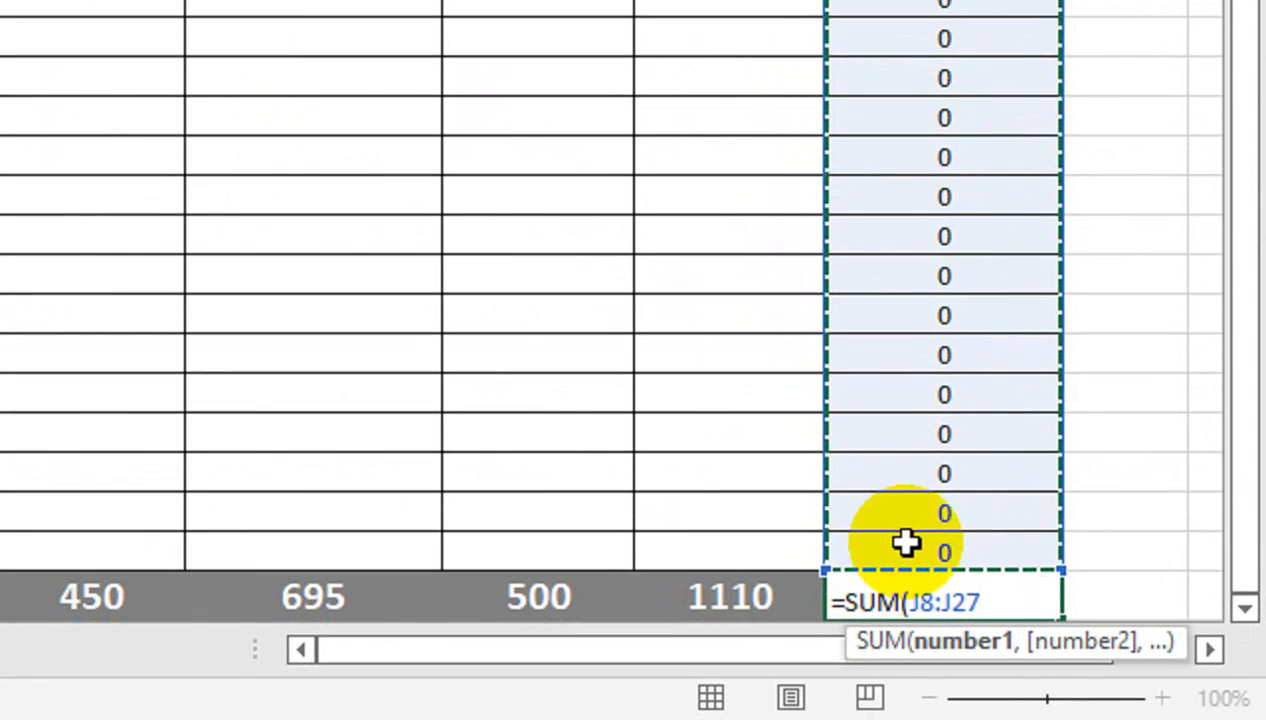
{"action": "left_click", "coordinate": [907, 542]}
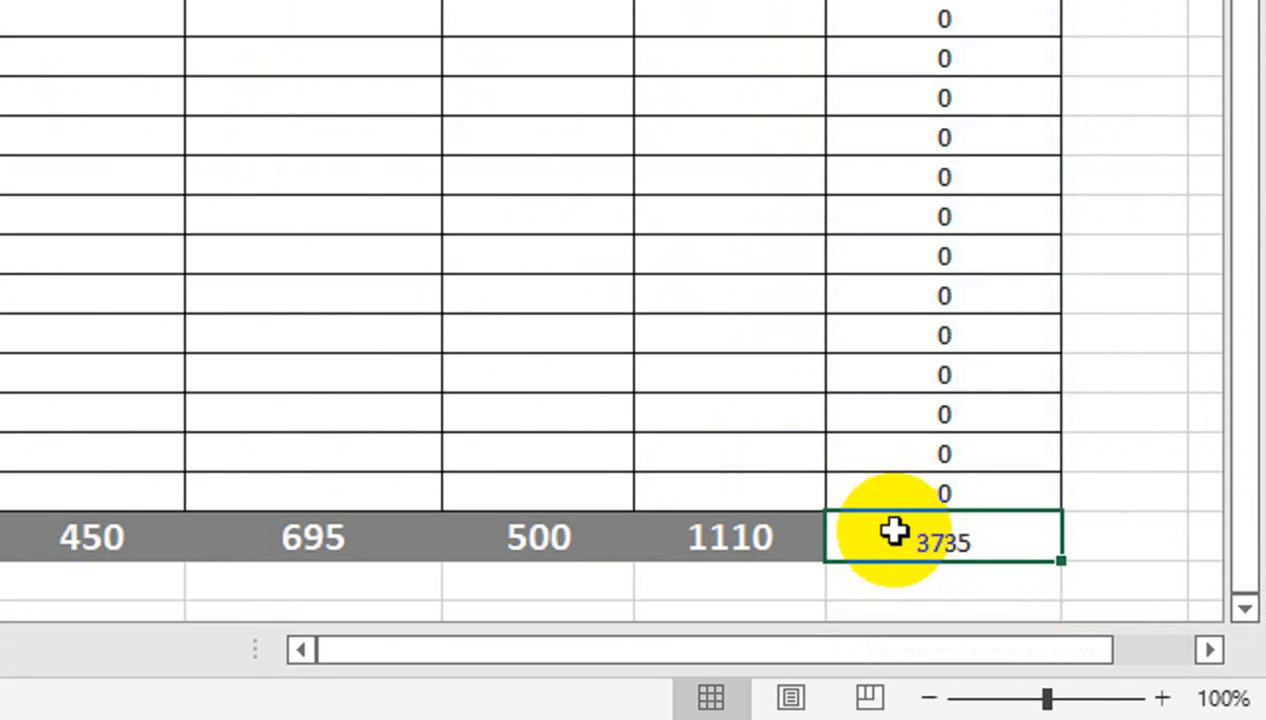
Format the grand total in J28 as bold, white 18 pt text, vertically centered on a black fill.
{"action": "scroll", "coordinate": [876, 517], "scroll_direction": "up", "scroll_amount": 2}
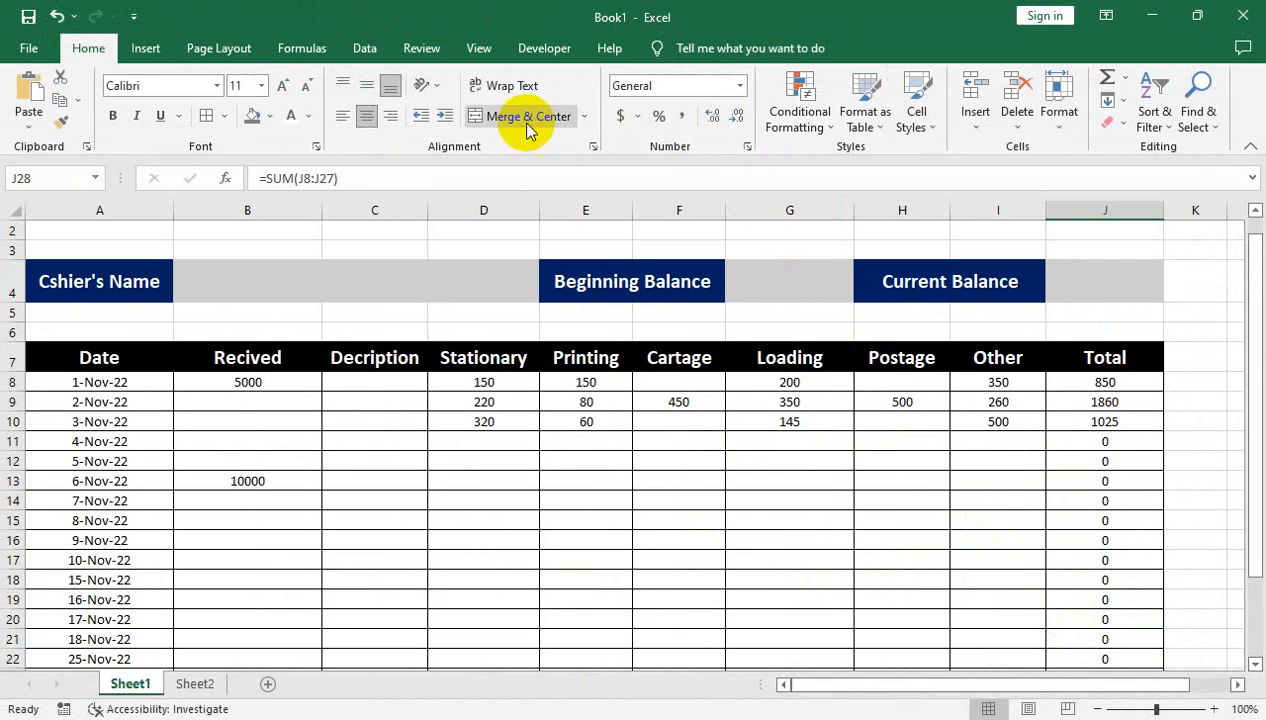
{"action": "left_click", "coordinate": [367, 85]}
{"action": "left_click", "coordinate": [113, 115]}
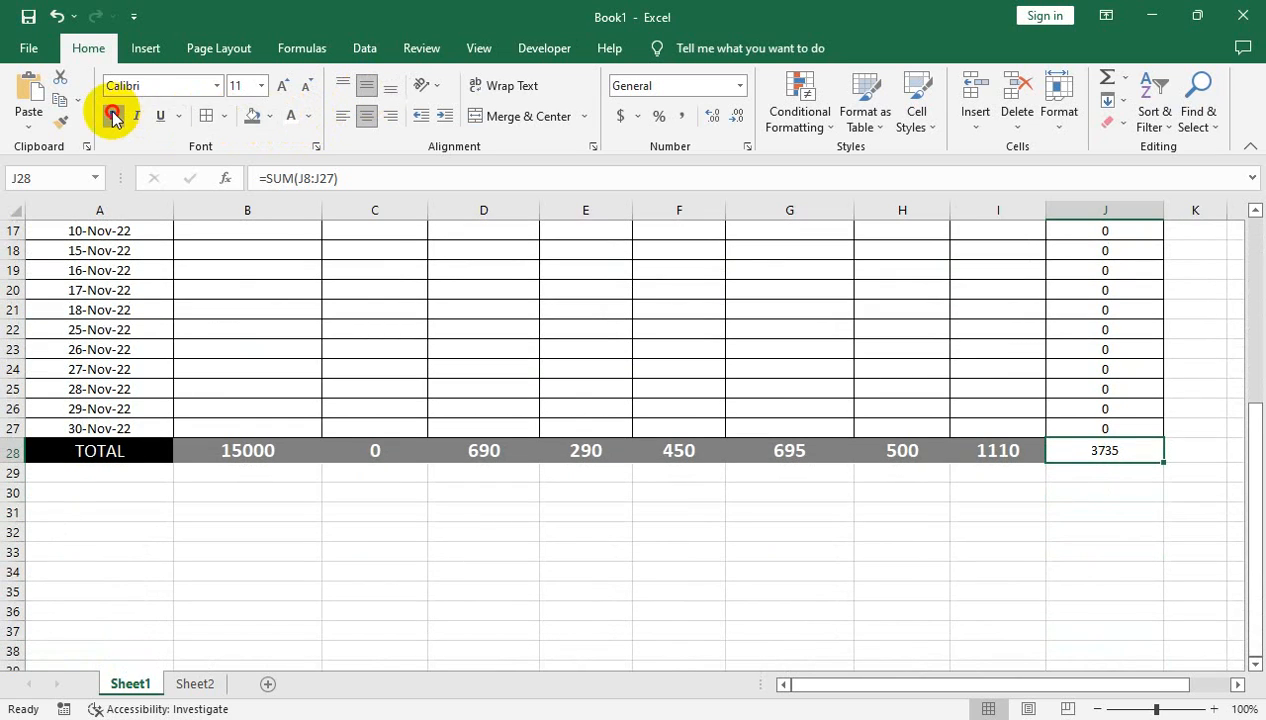
{"action": "left_click", "coordinate": [268, 117]}
{"action": "left_click", "coordinate": [274, 161]}
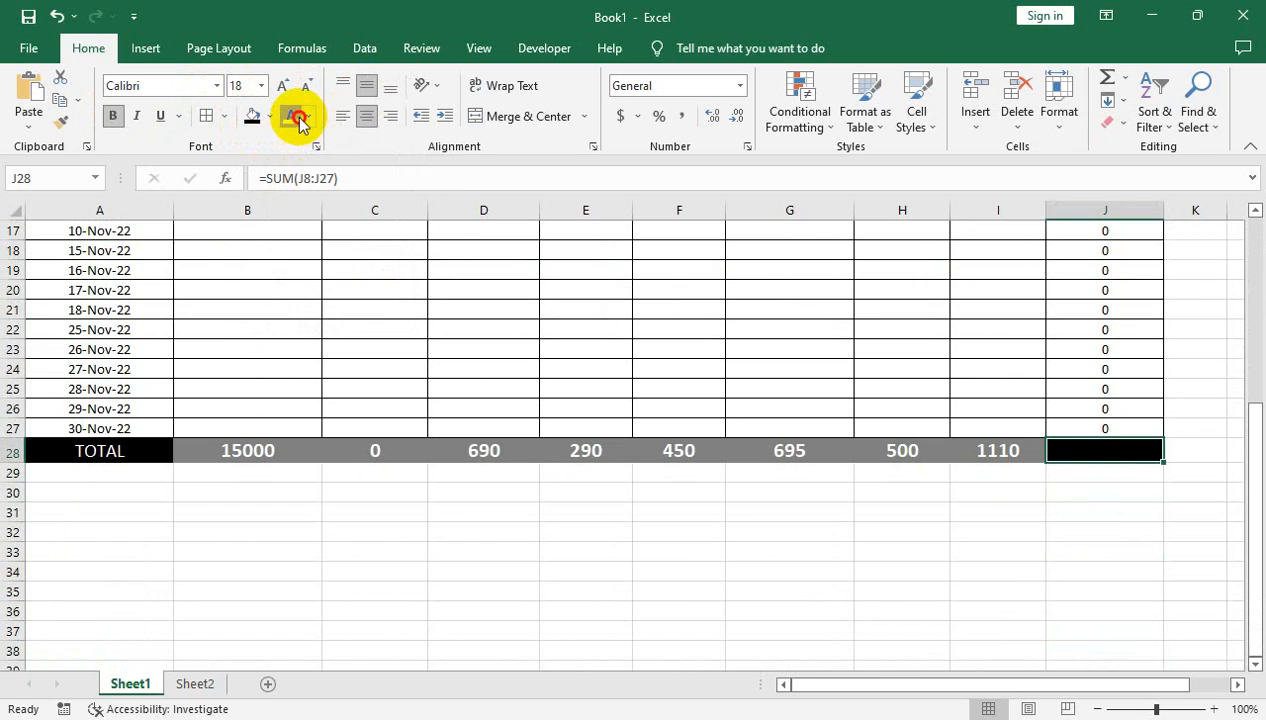
{"action": "left_click", "coordinate": [293, 118]}
Make row 28 taller and set the TOTAL label in A28 to bold, larger text.
{"action": "left_click_drag", "start_coordinate": [22, 462], "coordinate": [23, 476]}
{"action": "left_click", "coordinate": [93, 460]}
{"action": "left_click", "coordinate": [112, 116]}
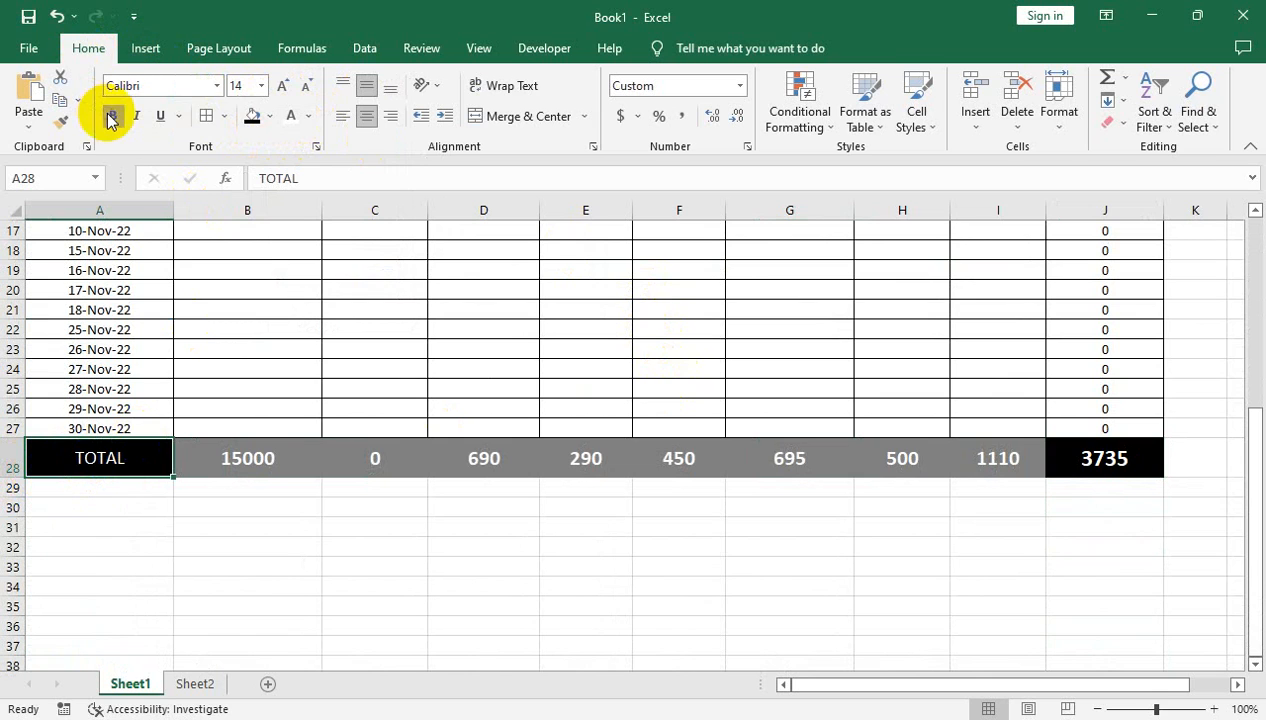
{"action": "left_click", "coordinate": [303, 86]}
{"action": "left_click", "coordinate": [626, 457]}
Calculate the current balance in J4 with the formula =SUM(G4,B28-J28).
{"action": "scroll", "coordinate": [626, 455], "scroll_direction": "up", "scroll_amount": 6}
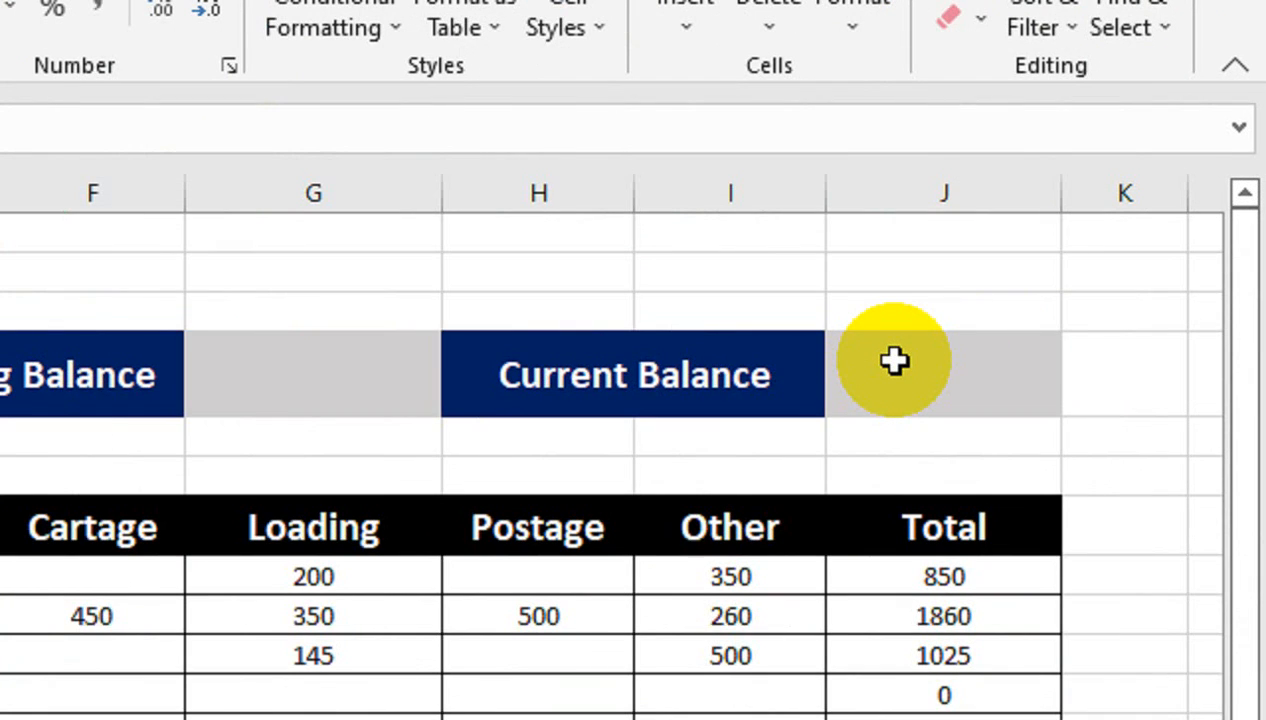
{"action": "left_click", "coordinate": [887, 360]}
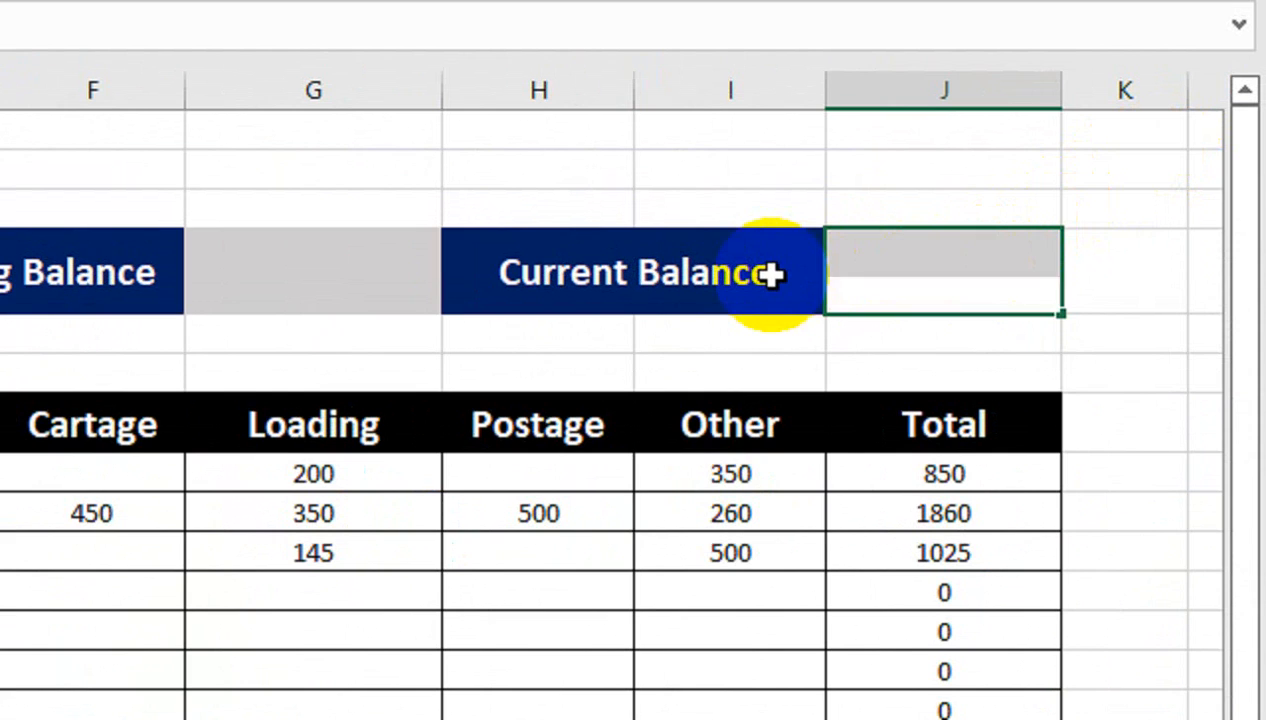
{"action": "type", "text": "=SUM("}
{"action": "left_click", "coordinate": [413, 240]}
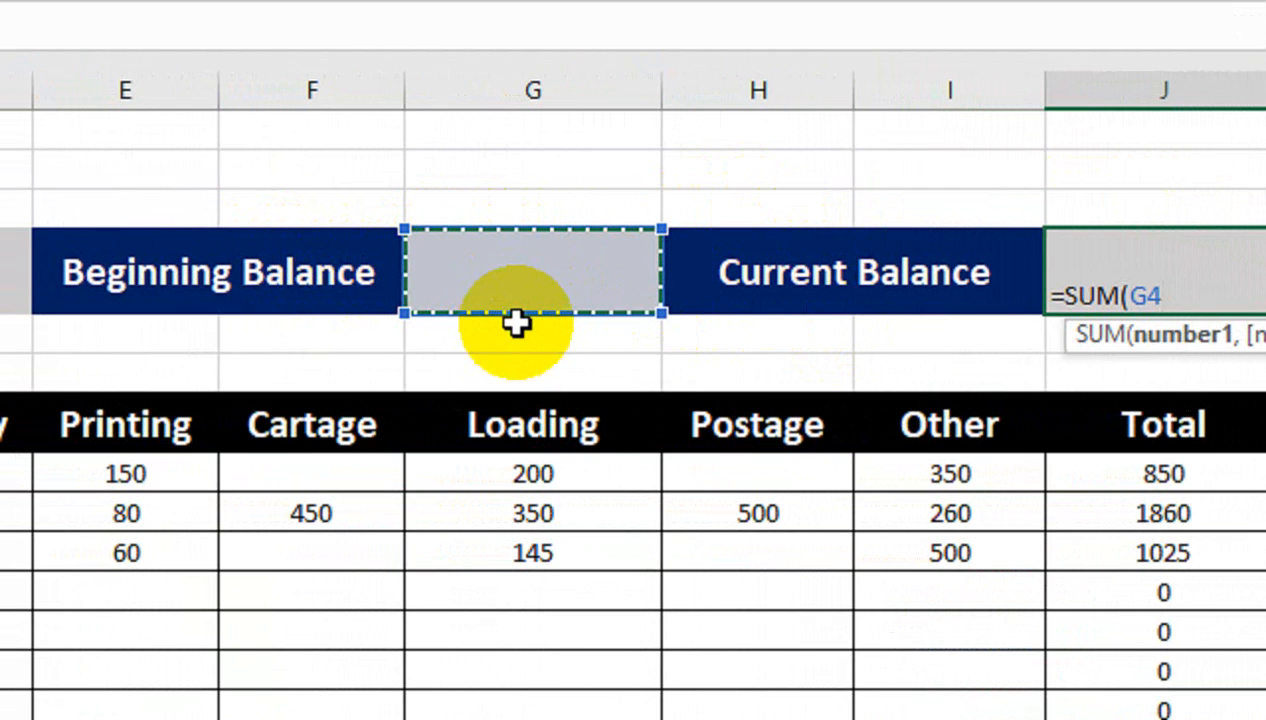
{"action": "type", "text": ","}
{"action": "scroll", "coordinate": [203, 457], "scroll_direction": "down", "scroll_amount": 3}
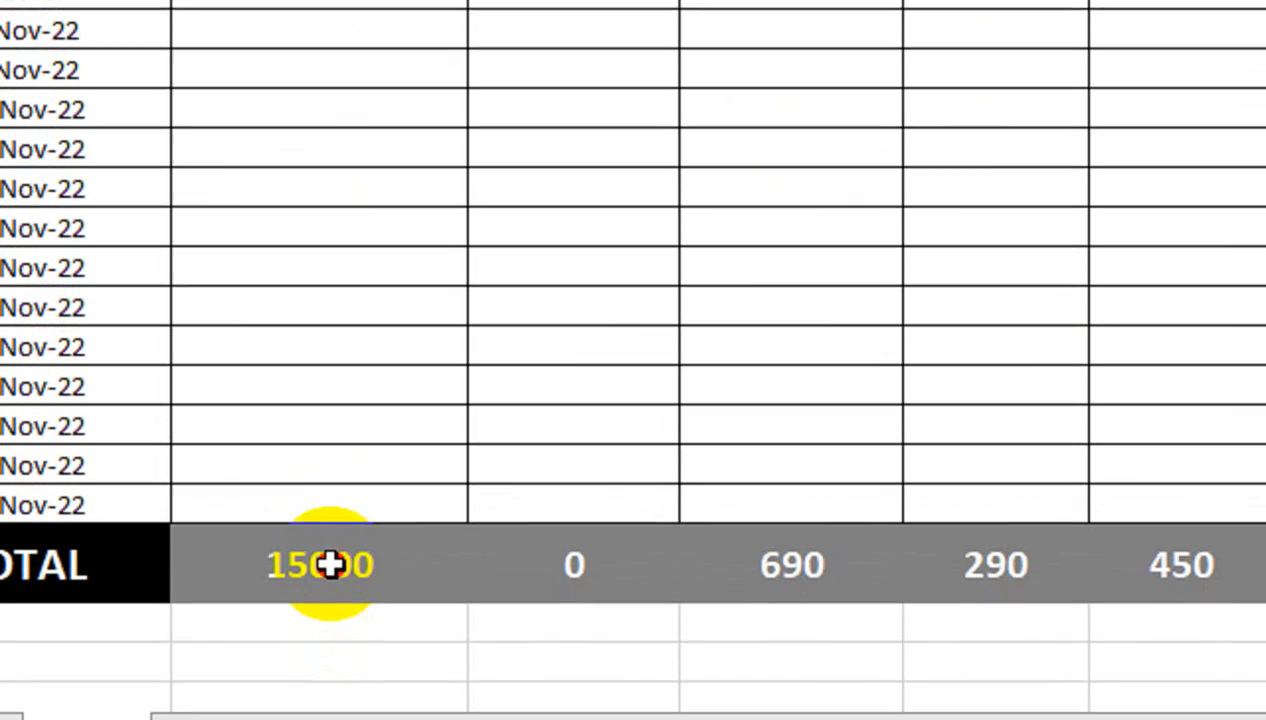
{"action": "left_click", "coordinate": [331, 565]}
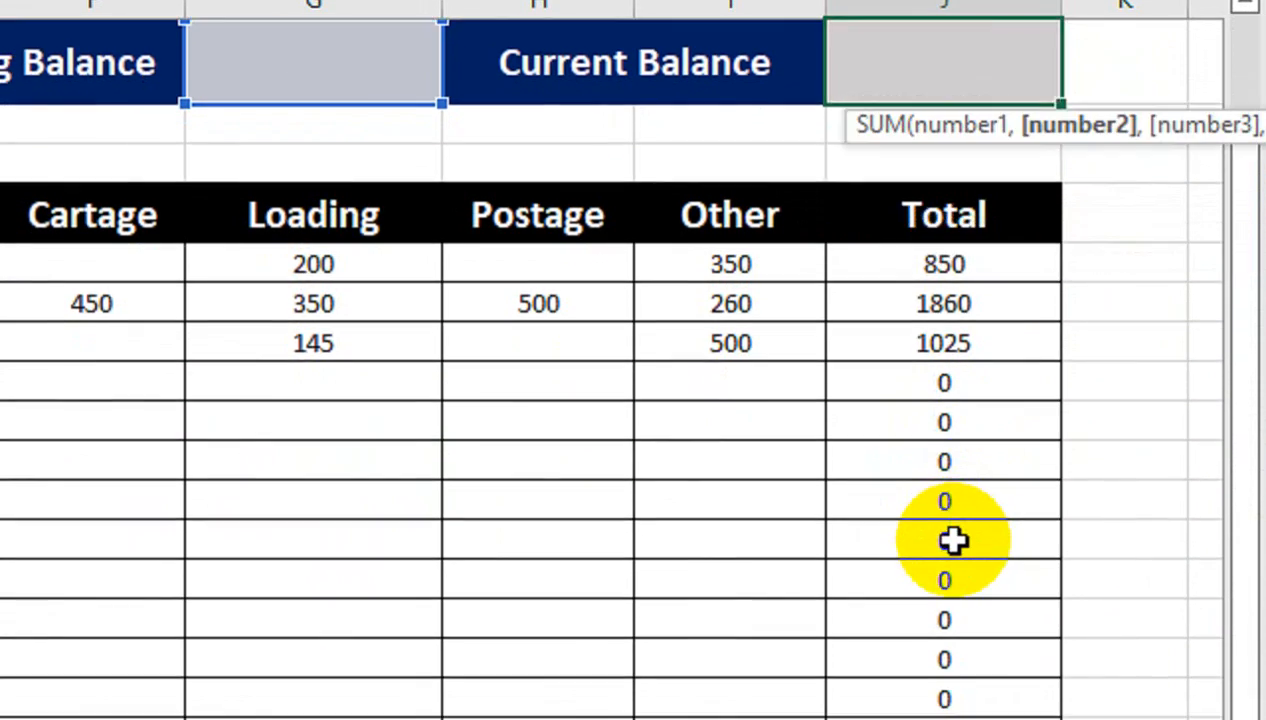
{"action": "scroll", "coordinate": [952, 540], "scroll_direction": "down", "scroll_amount": 5}
{"action": "left_click", "coordinate": [910, 595]}
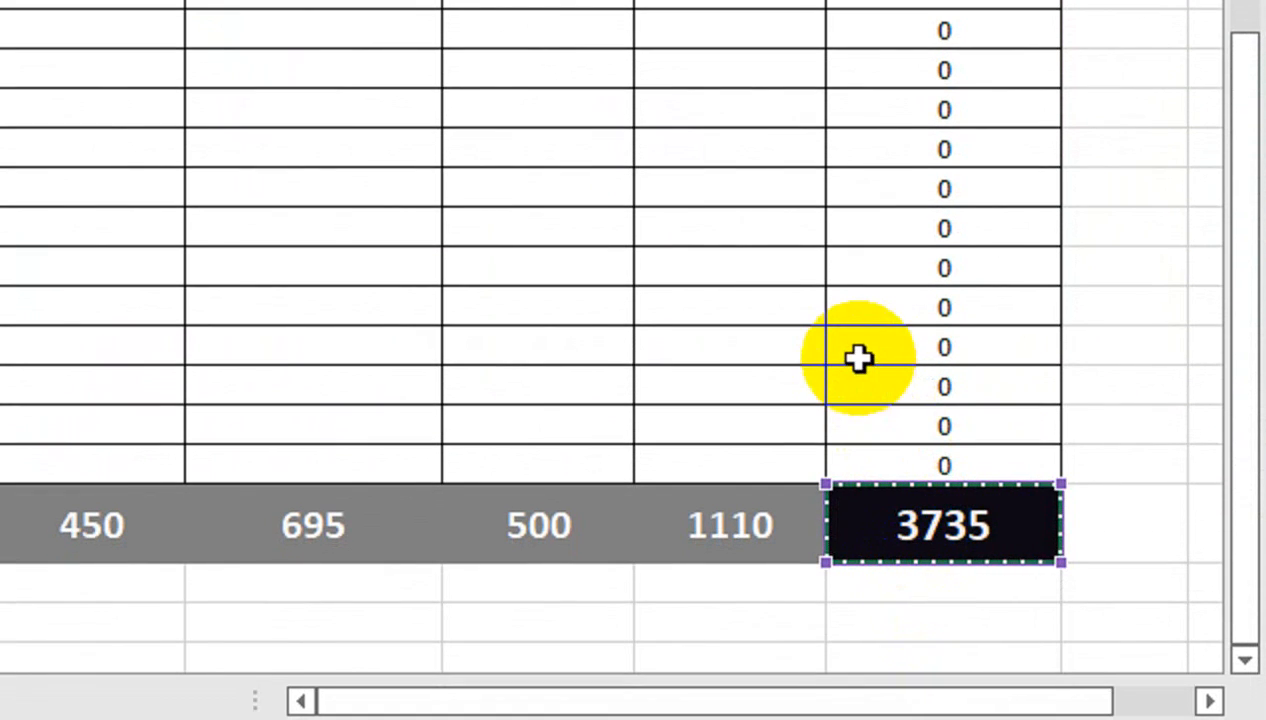
{"action": "scroll", "coordinate": [811, 296], "scroll_direction": "up", "scroll_amount": 4}
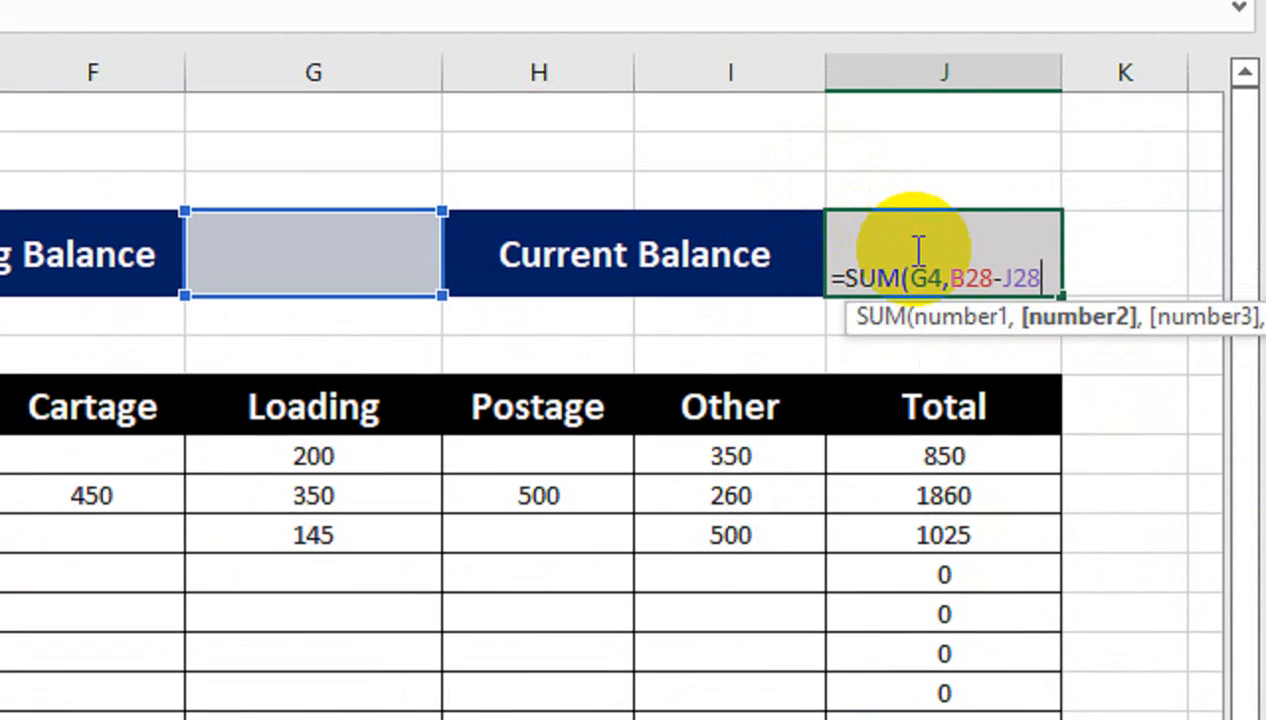
{"action": "type", "text": ")"}
{"action": "key", "text": "Return"}
{"action": "left_click", "coordinate": [916, 250]}
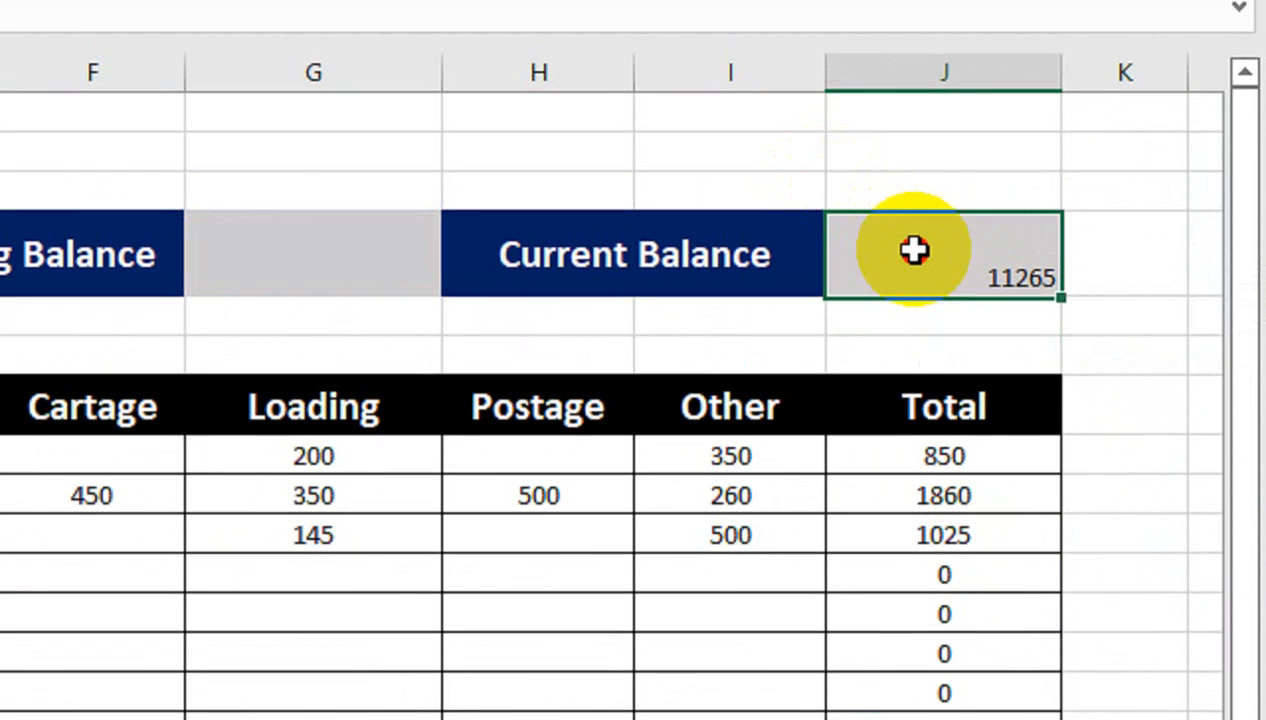
Cross-check the current balance in J5 with the formula =15000-3735 and clear that cell.
{"action": "left_click", "coordinate": [910, 320]}
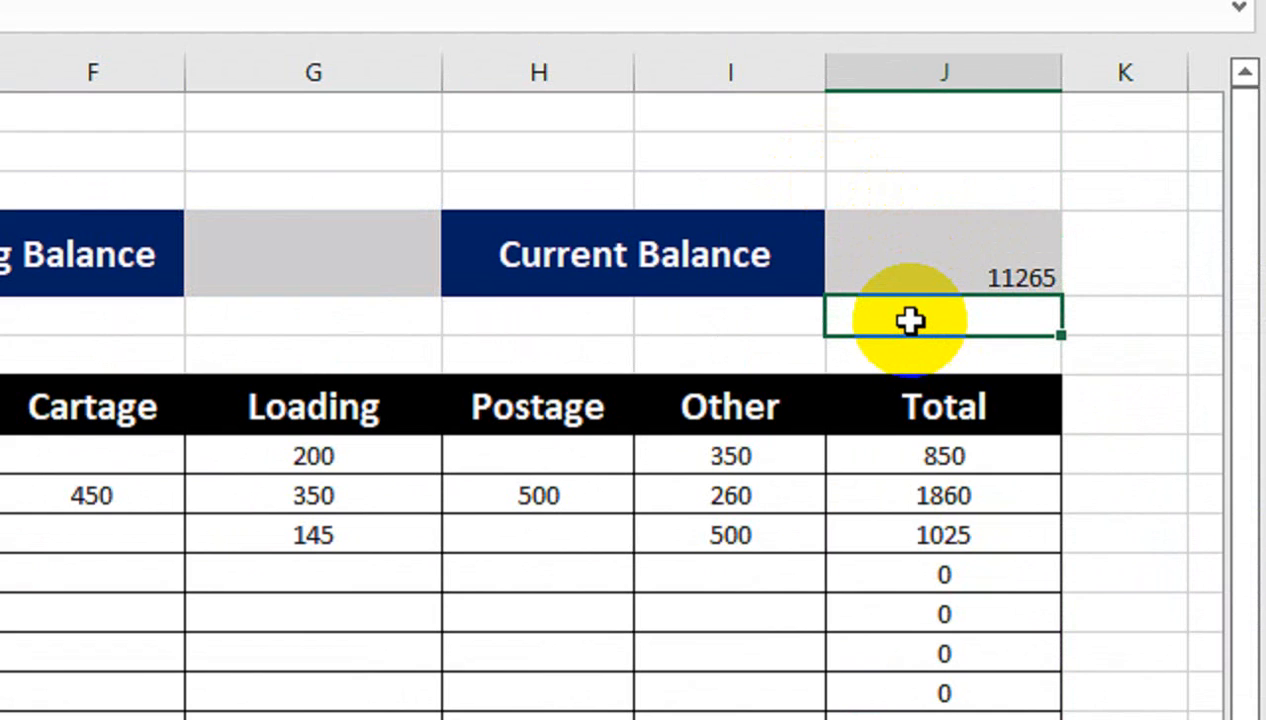
{"action": "scroll", "coordinate": [910, 320], "scroll_direction": "down", "scroll_amount": 4}
{"action": "scroll", "coordinate": [910, 320], "scroll_direction": "up", "scroll_amount": 4}
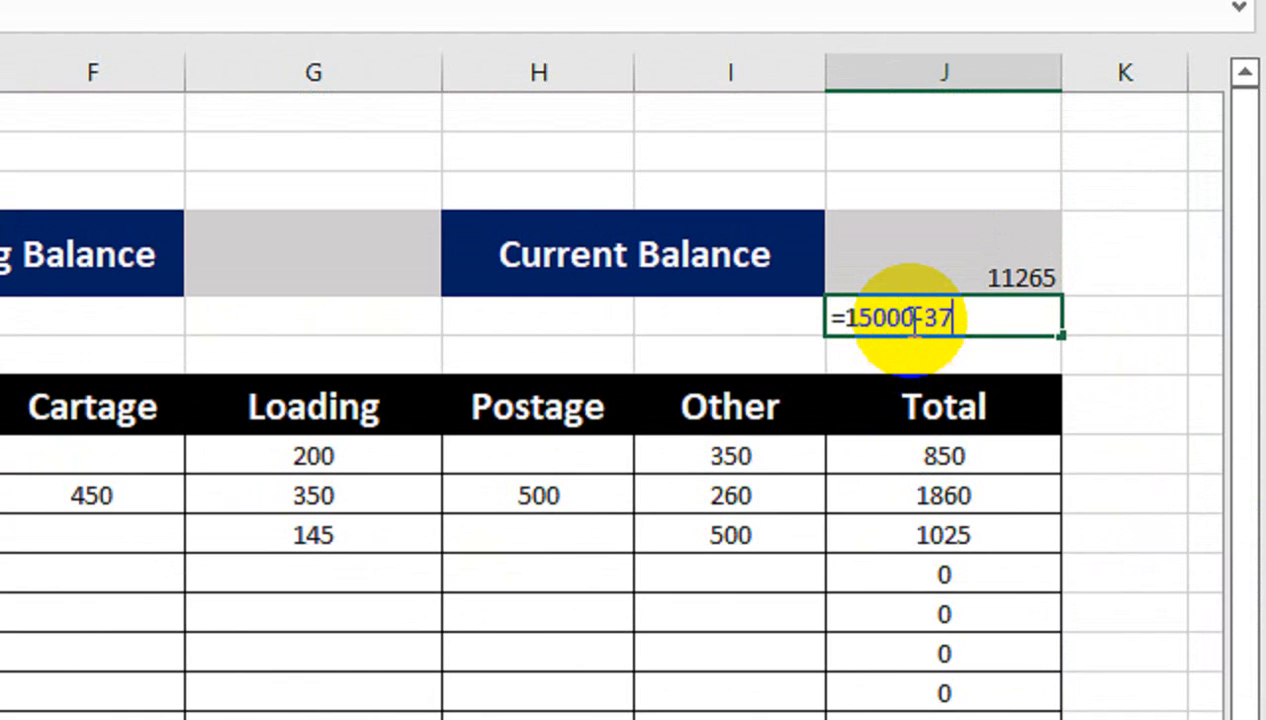
{"action": "scroll", "coordinate": [900, 330], "scroll_direction": "down", "scroll_amount": 2}
{"action": "scroll", "coordinate": [890, 341], "scroll_direction": "up", "scroll_amount": 2}
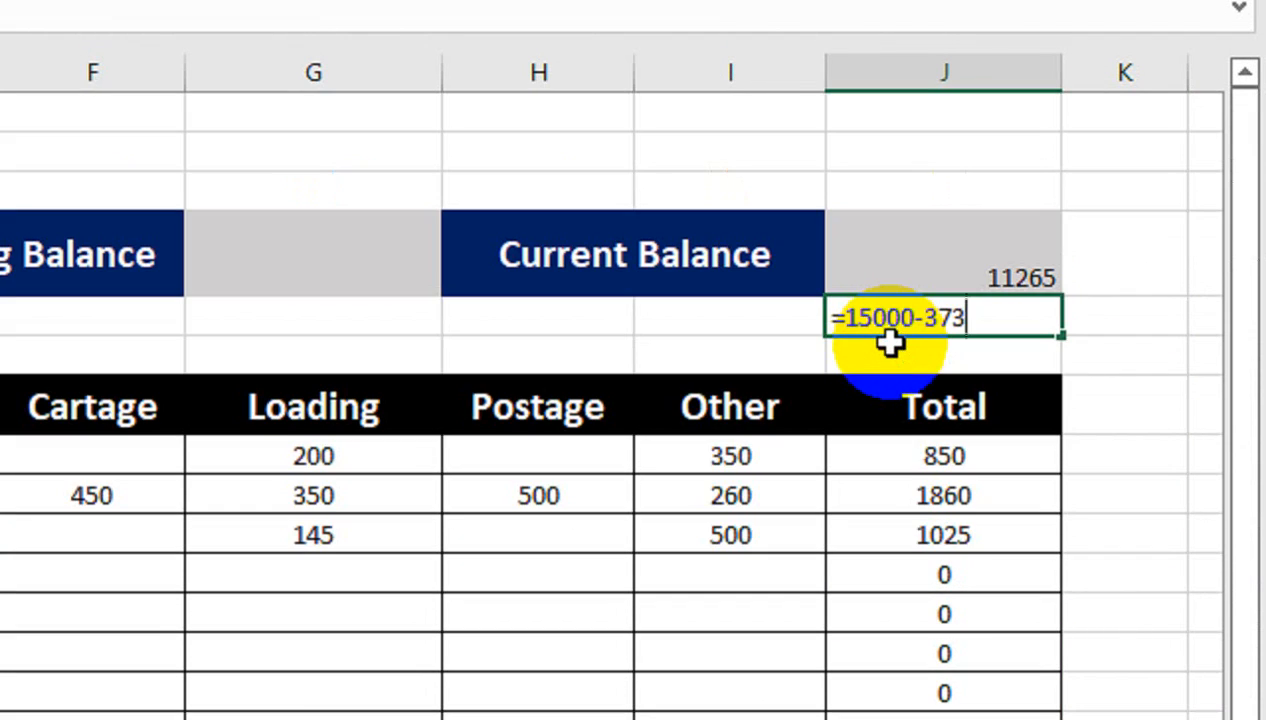
{"action": "type", "text": "5"}
{"action": "key", "text": "Return"}
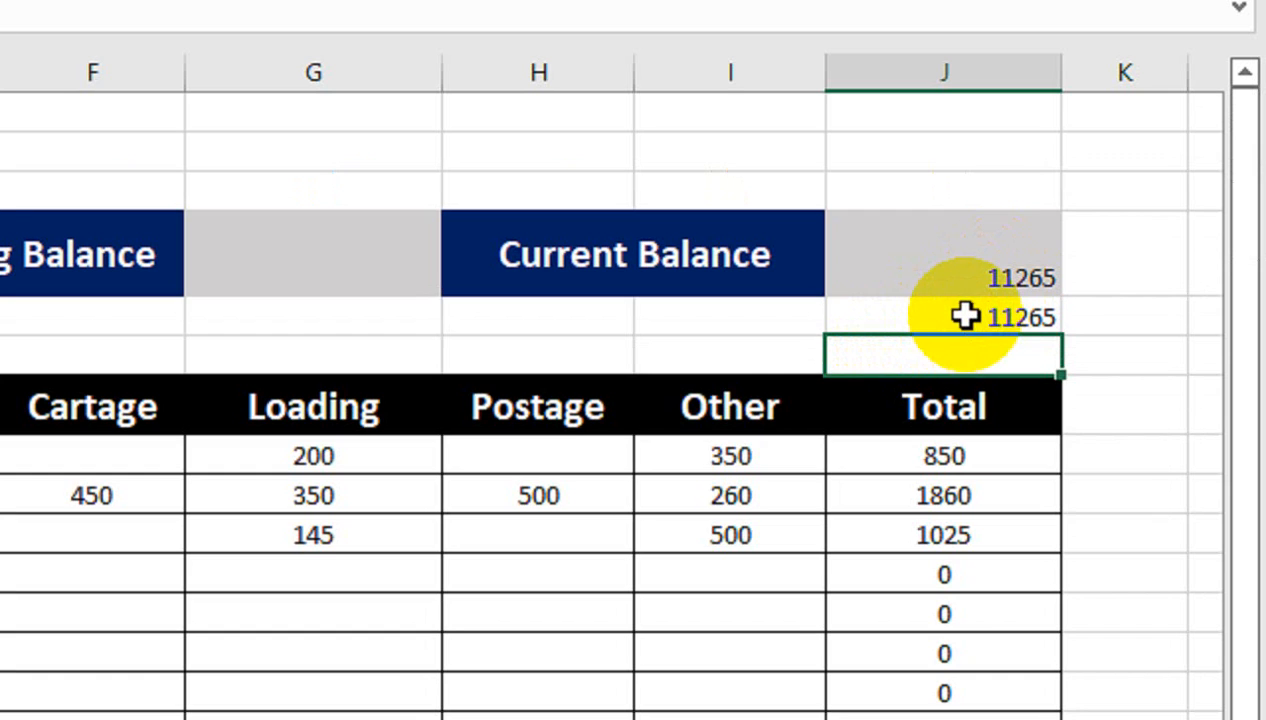
{"action": "left_click", "coordinate": [965, 316]}
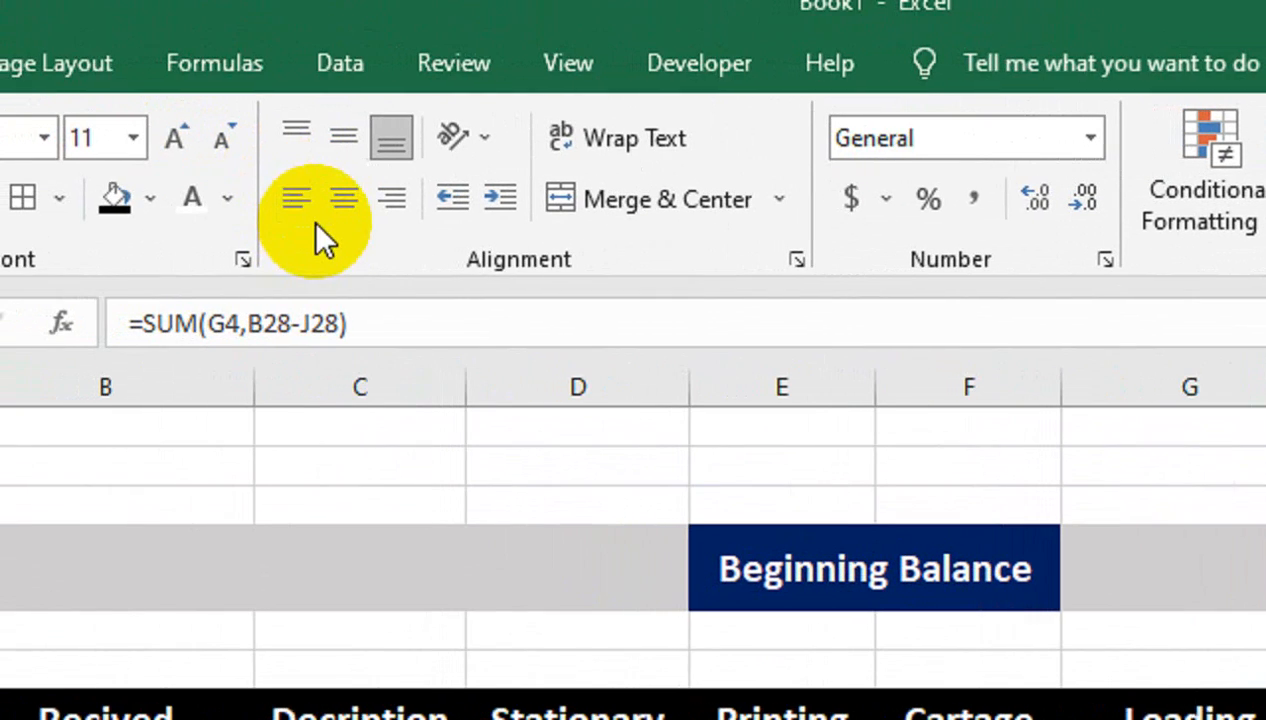
Center the current balance in J4 horizontally and vertically and make it bold at 22 pt.
{"action": "left_click", "coordinate": [335, 205]}
{"action": "left_click", "coordinate": [343, 135]}
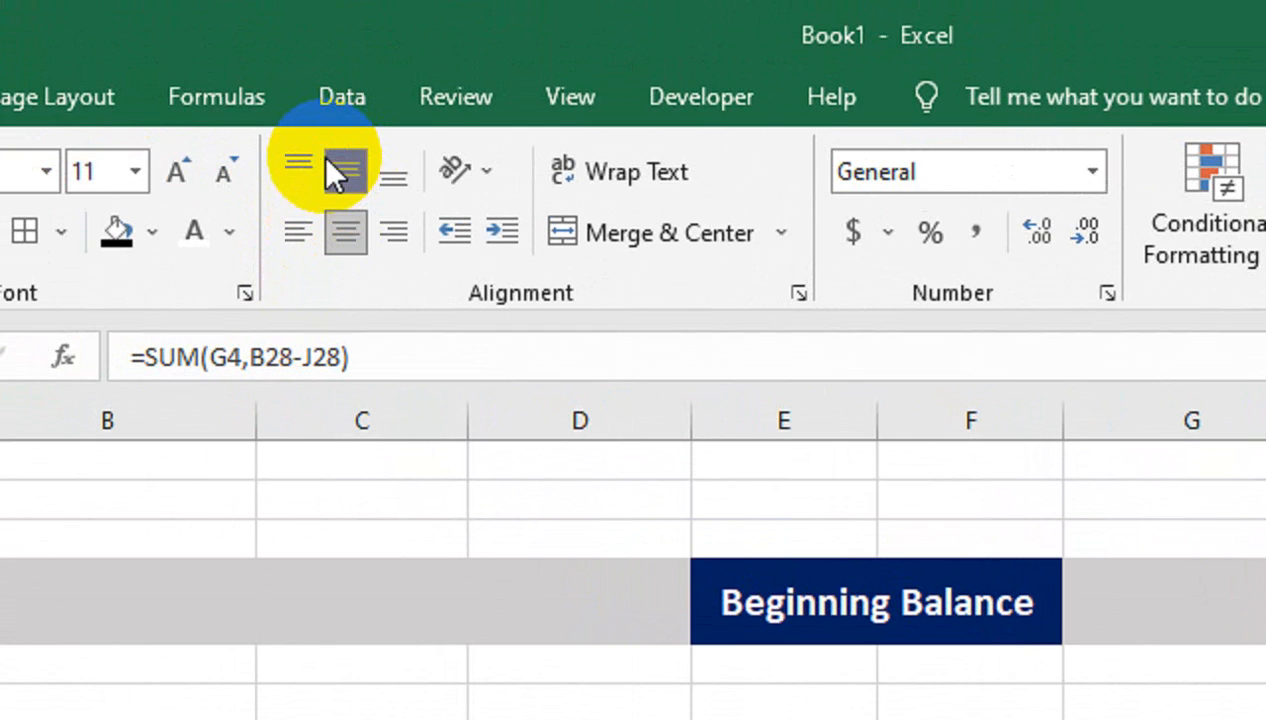
{"action": "left_click", "coordinate": [177, 137]}
{"action": "left_click", "coordinate": [357, 178]}
{"action": "left_click", "coordinate": [357, 178]}
{"action": "left_click", "coordinate": [357, 178]}
{"action": "left_click", "coordinate": [357, 178]}
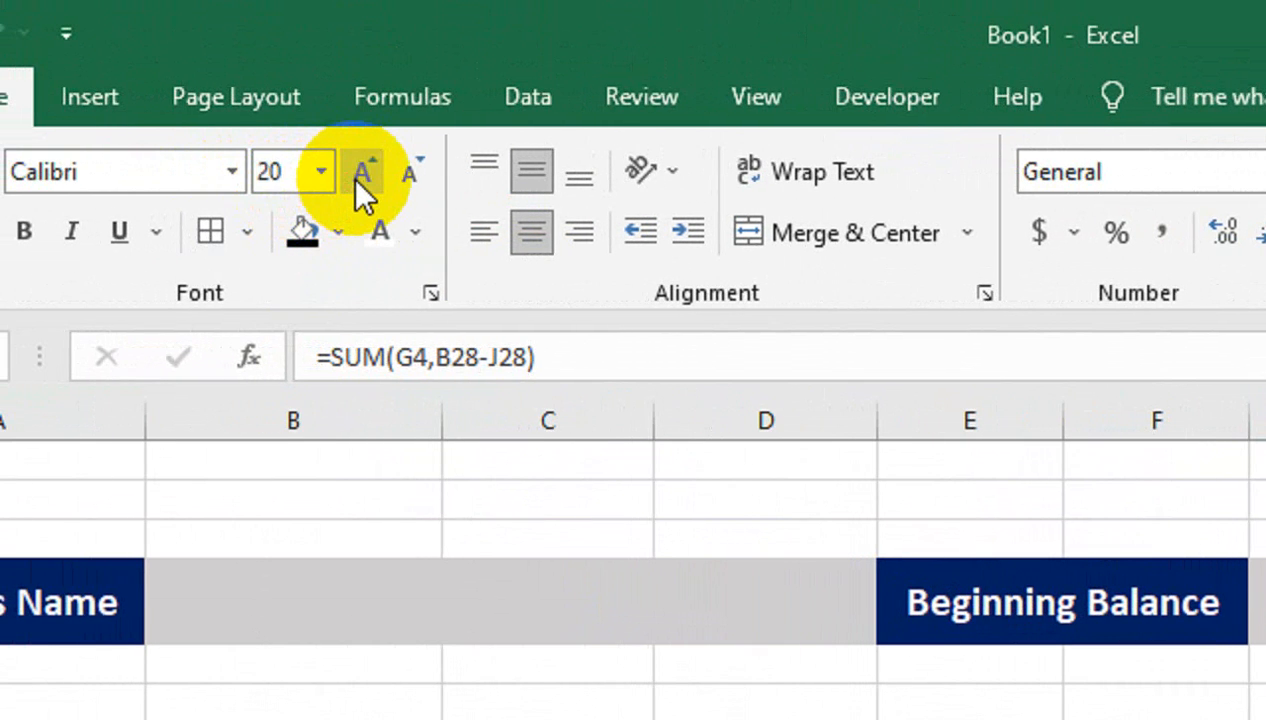
{"action": "left_click", "coordinate": [357, 178]}
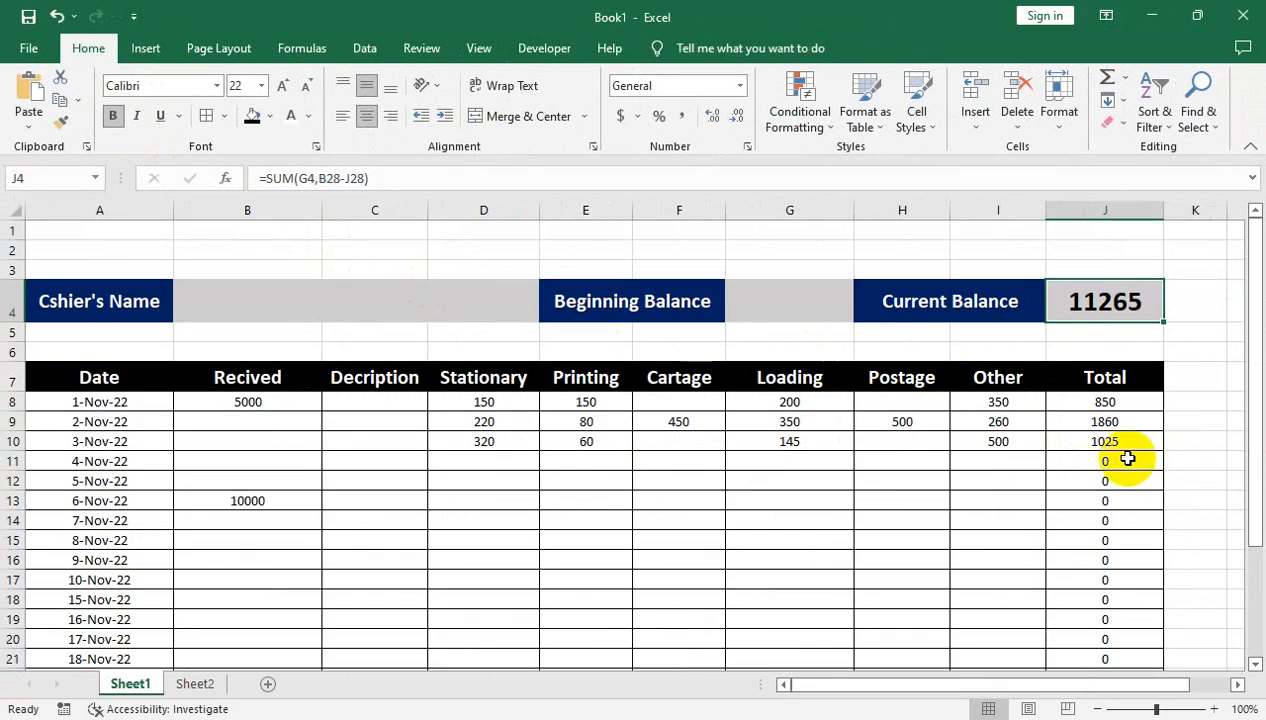
{"action": "left_click", "coordinate": [1182, 460]}
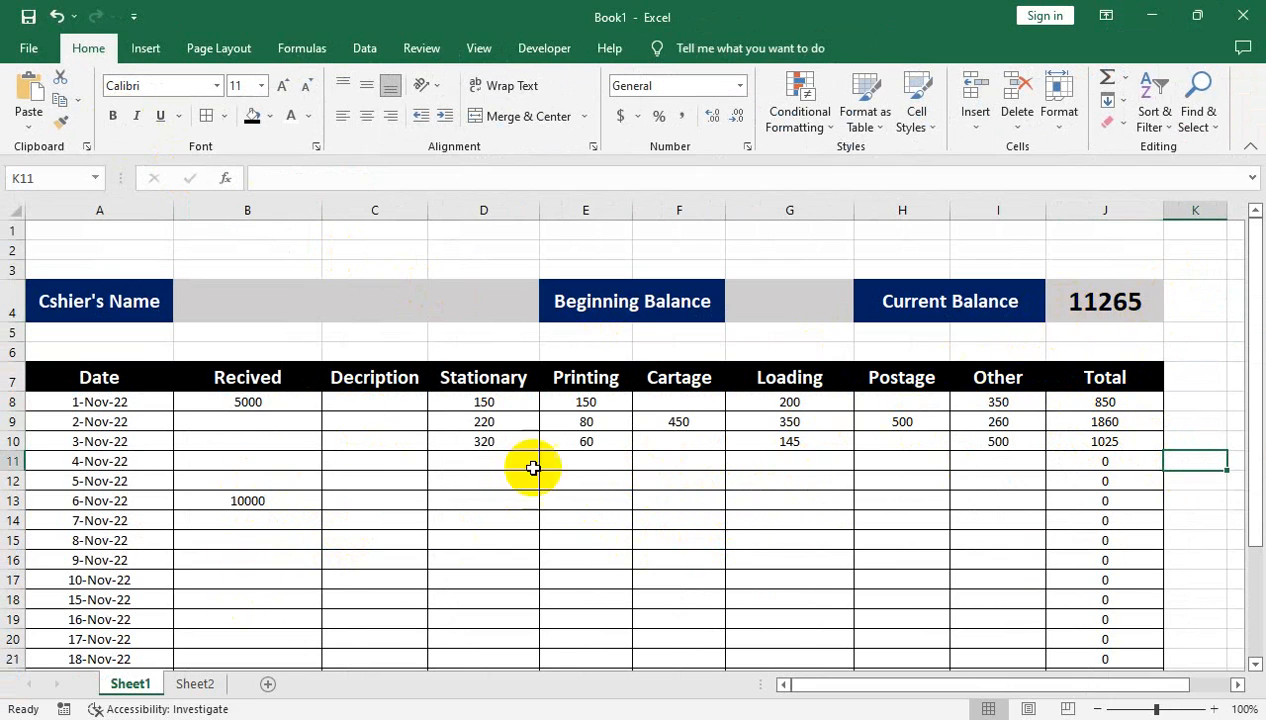
Enter expenses of 500 under Stationary for 7-Nov-22 in D14 and 1000 under Other for 5-Nov-22 in I12.
{"action": "left_click", "coordinate": [500, 517]}
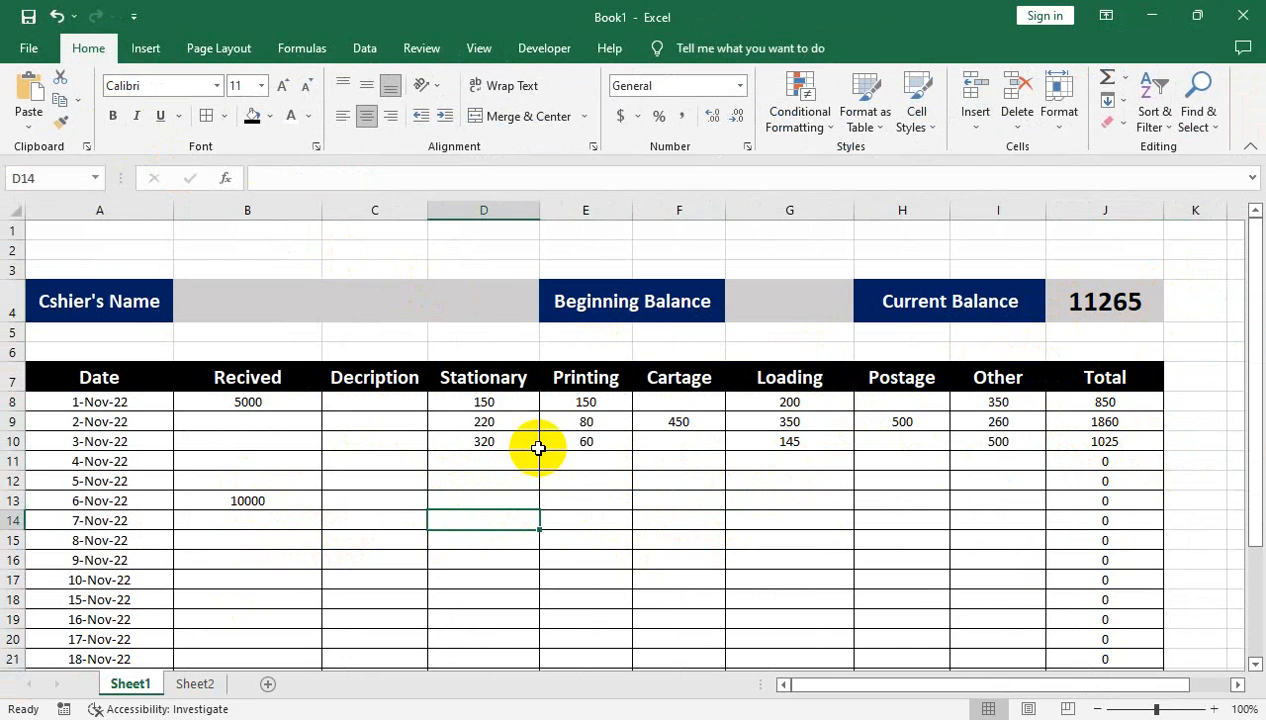
{"action": "type", "text": "500"}
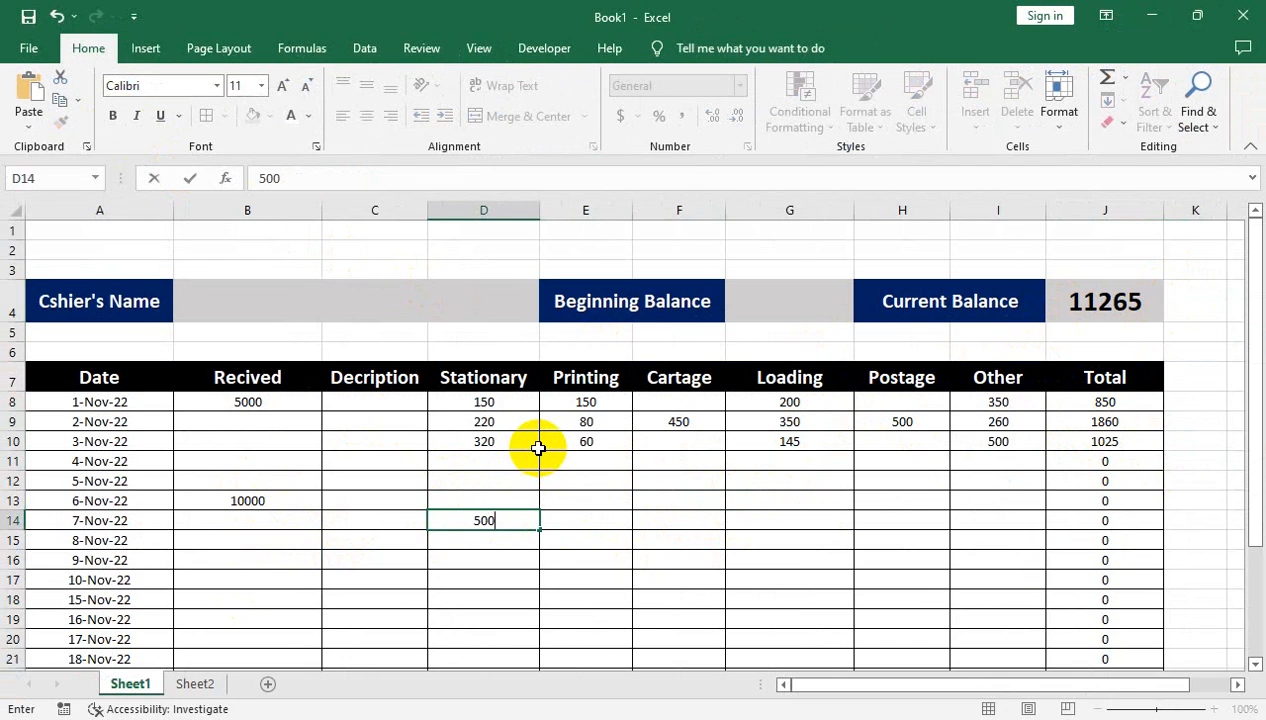
{"action": "key", "text": "Return"}
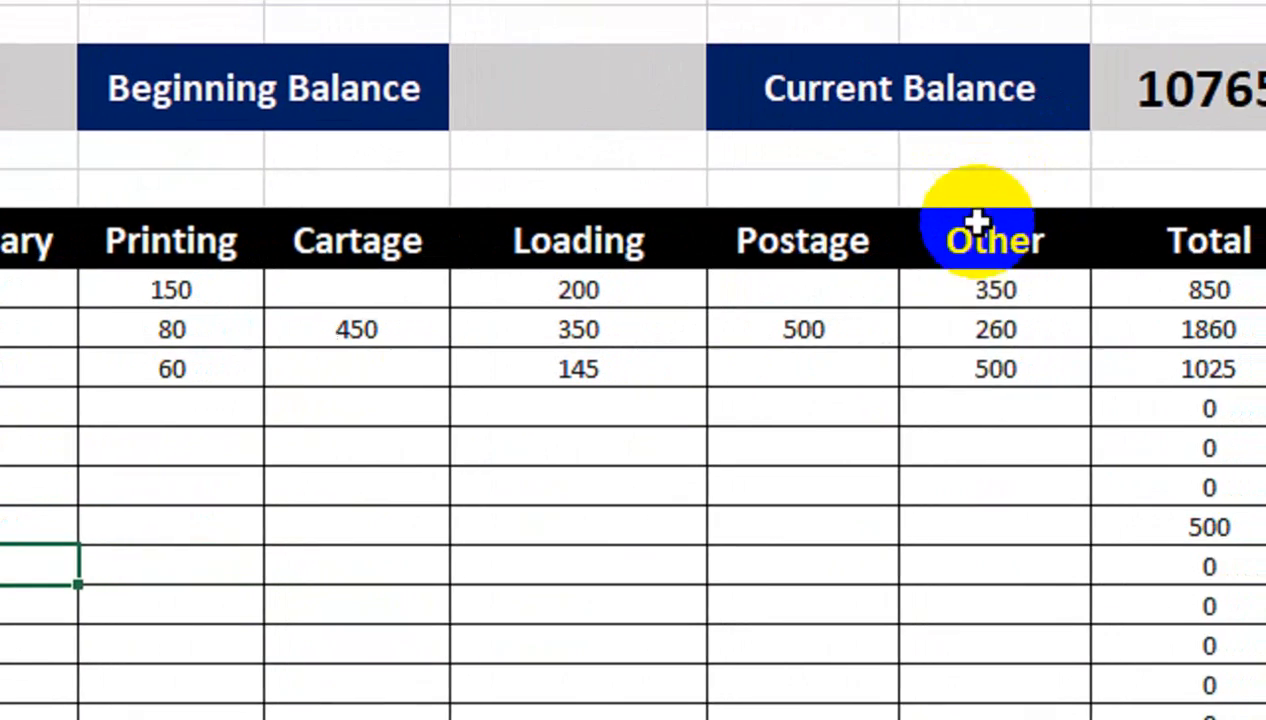
{"action": "left_click", "coordinate": [954, 448]}
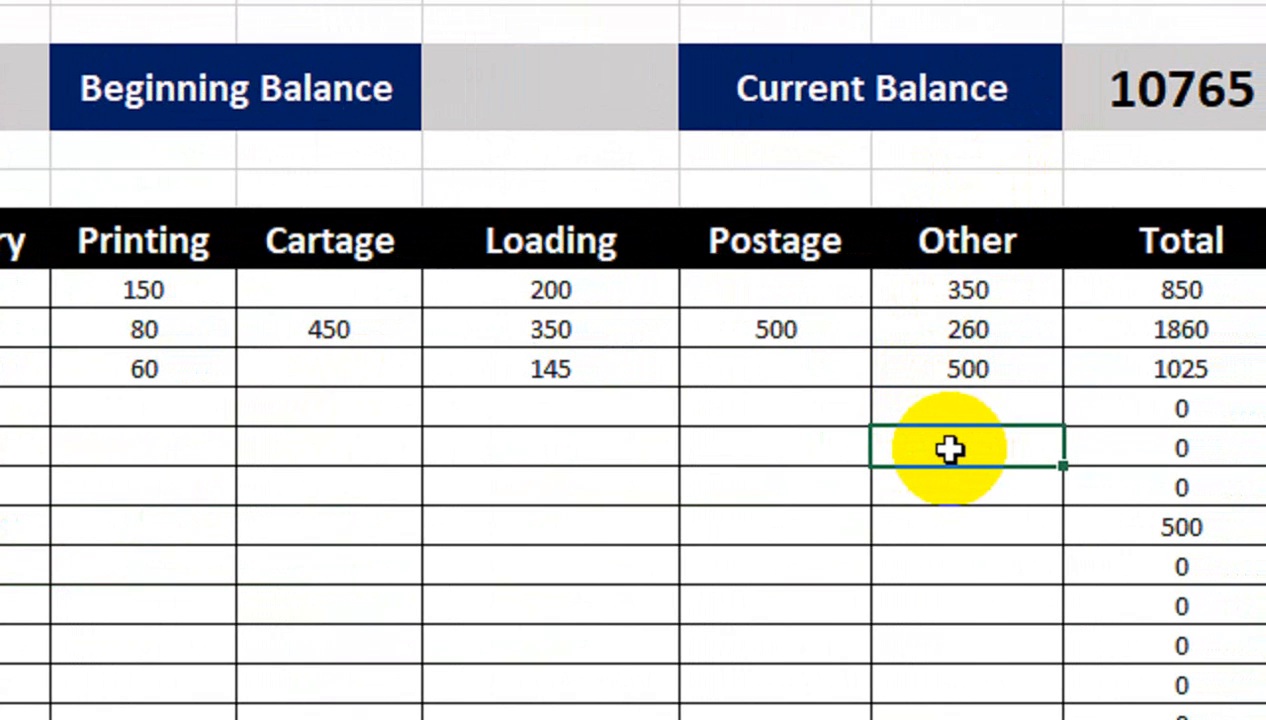
{"action": "type", "text": "100"}
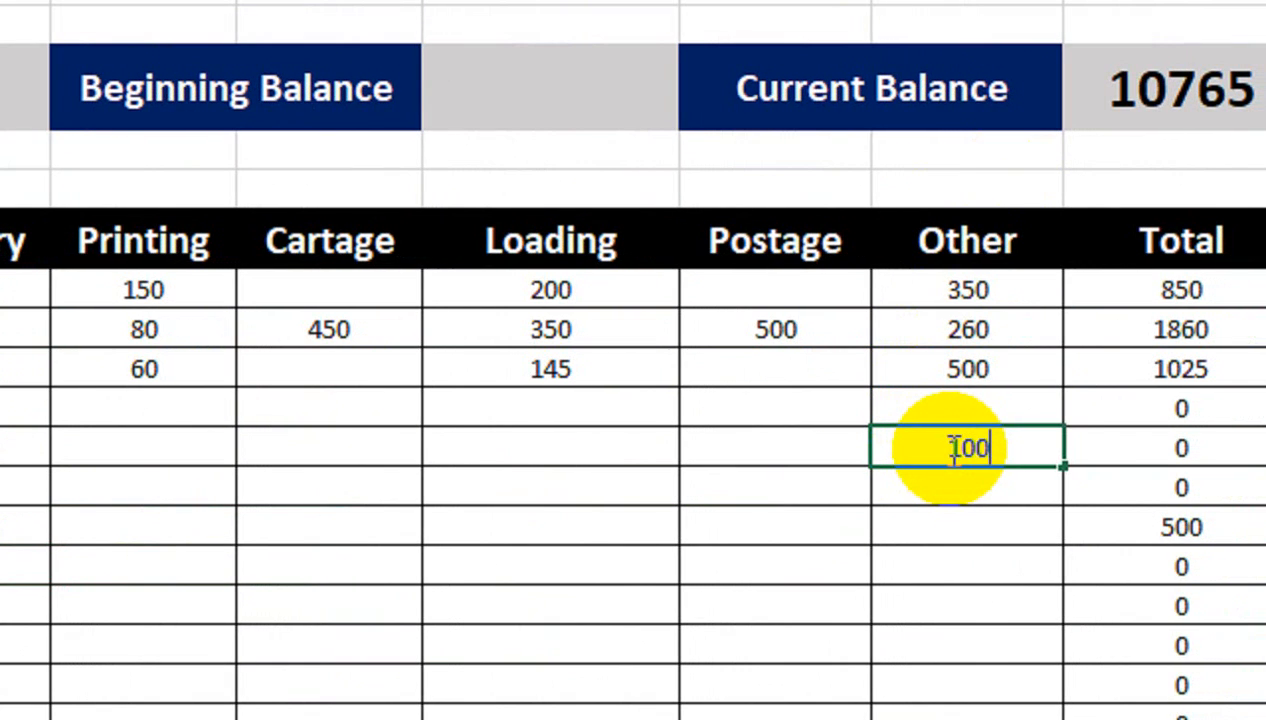
{"action": "type", "text": "0"}
{"action": "key", "text": "Return"}
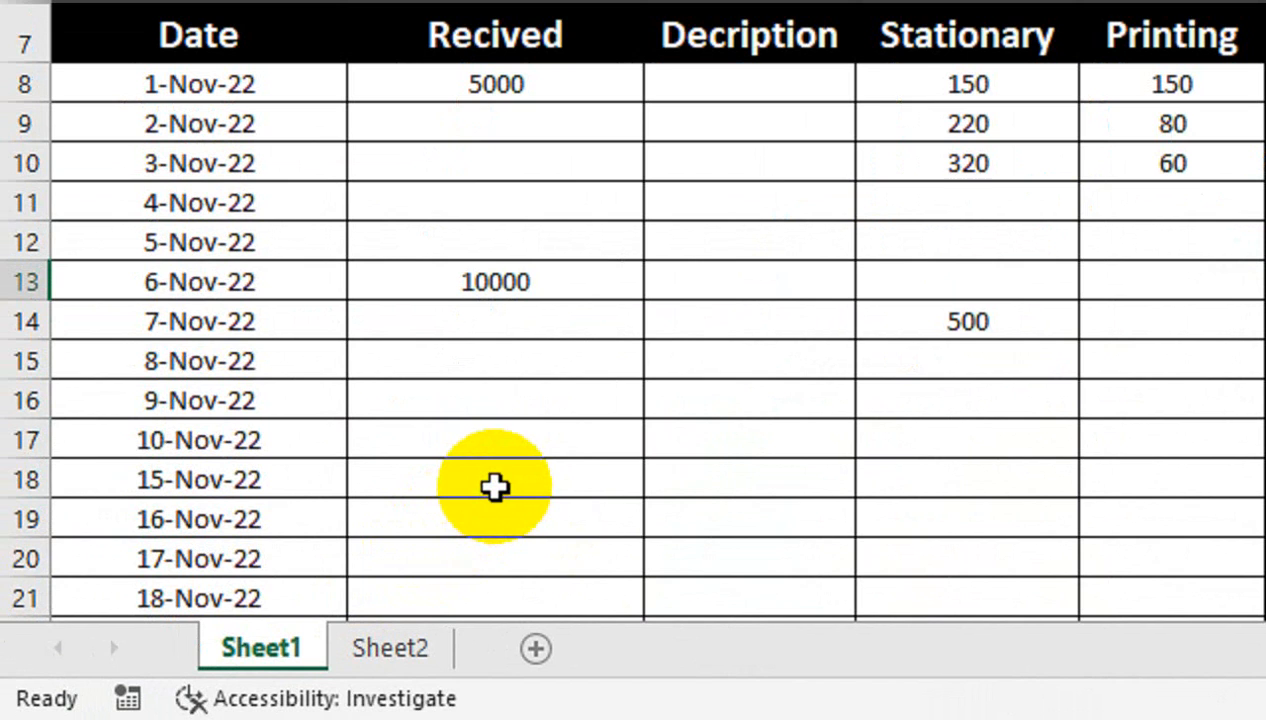
Enter 5000 as the amount received on 15-Nov-22 in B18 and review the totals and current balance.
{"action": "left_click", "coordinate": [495, 487]}
{"action": "key", "text": "Return"}
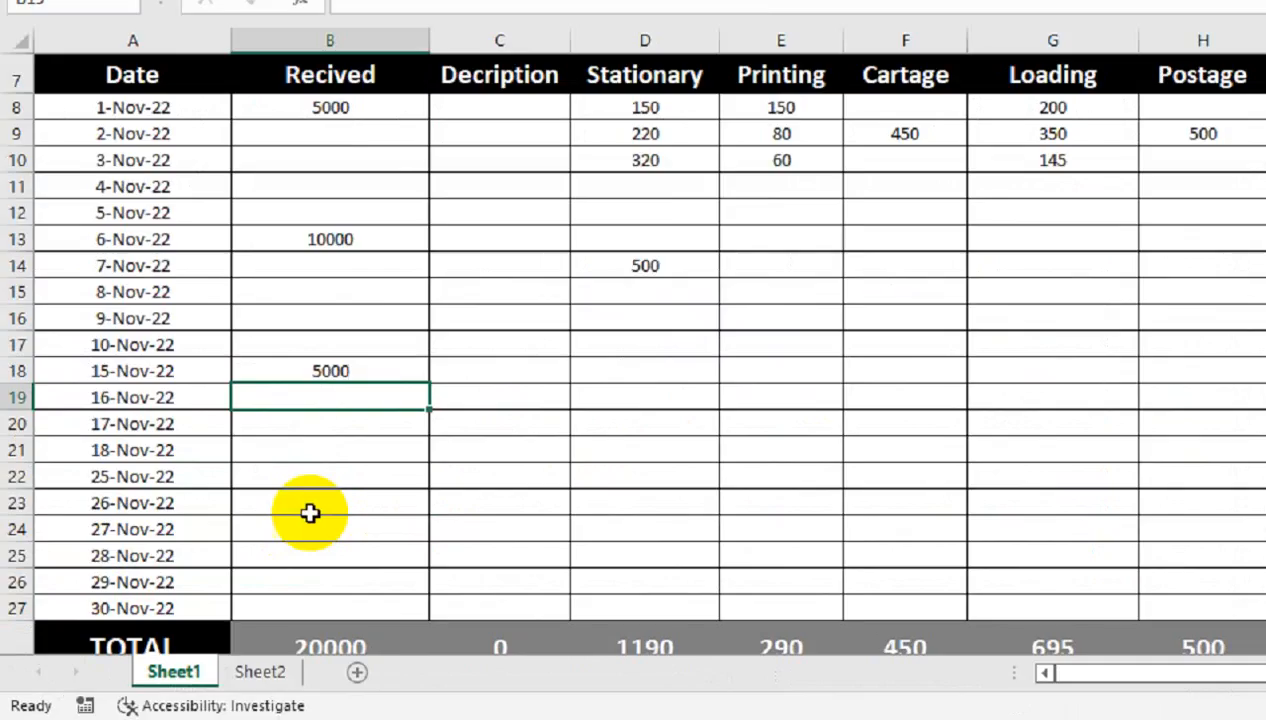
{"action": "scroll", "coordinate": [425, 443], "scroll_direction": "down", "scroll_amount": 1}
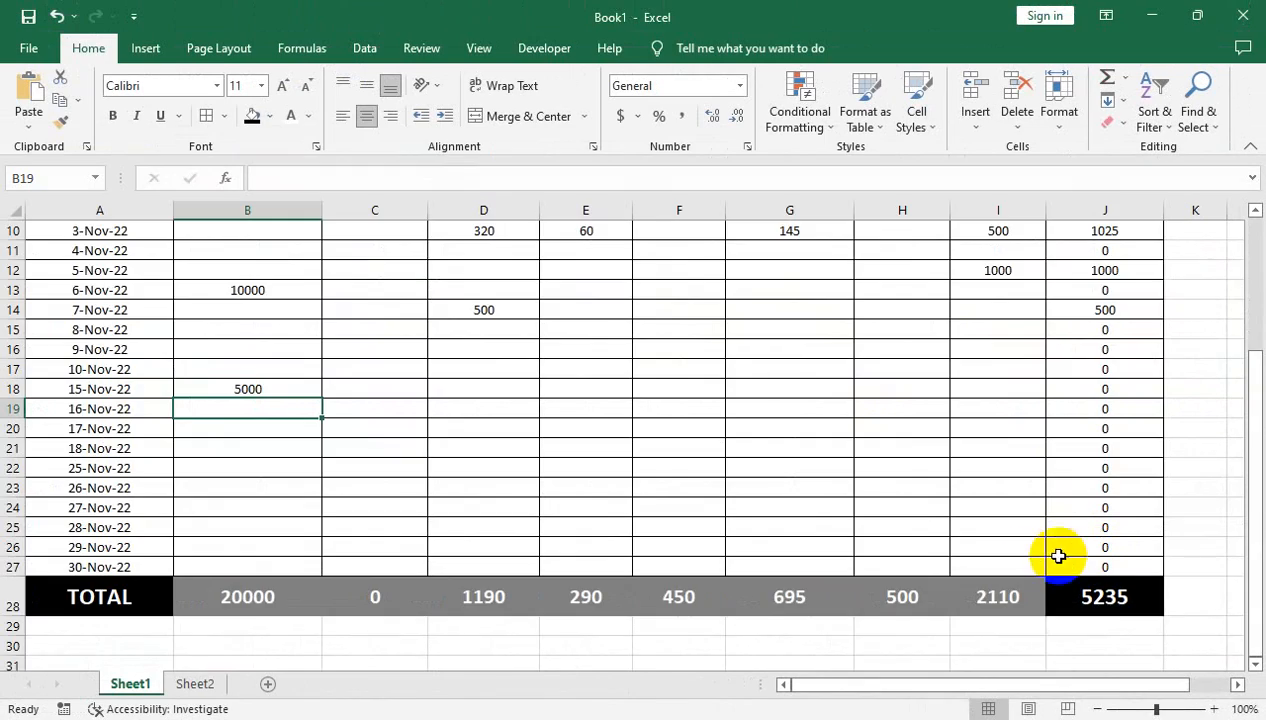
{"action": "scroll", "coordinate": [899, 551], "scroll_direction": "up", "scroll_amount": 3}
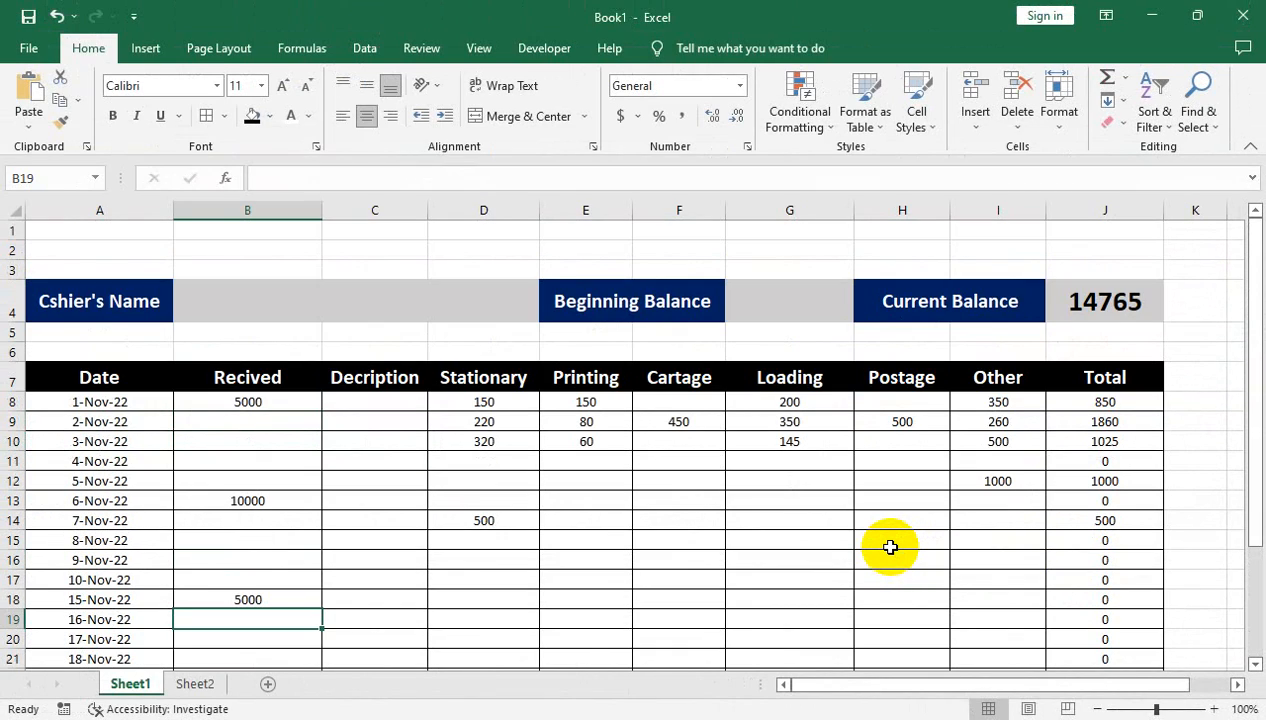